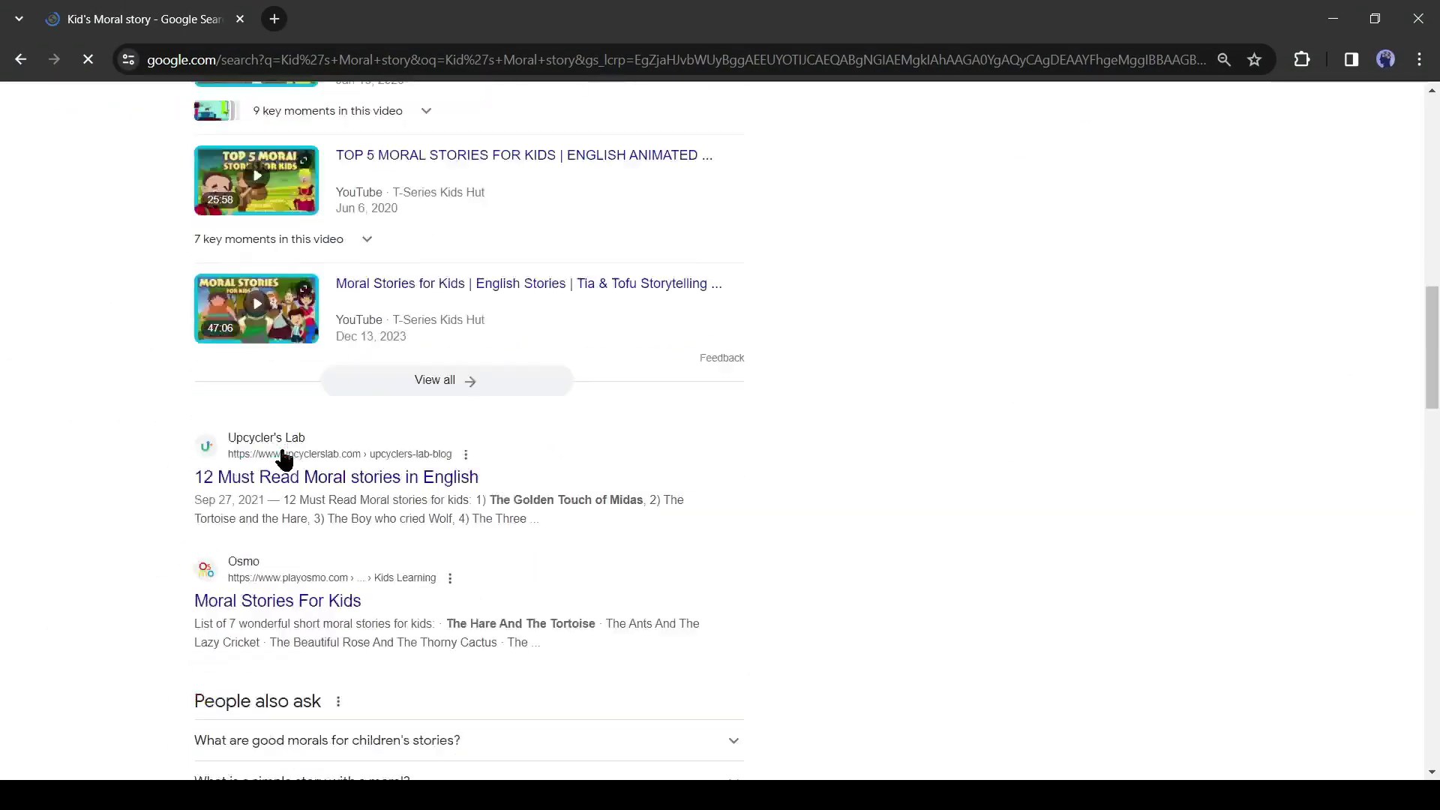
scroll(351, 210, down, 5)
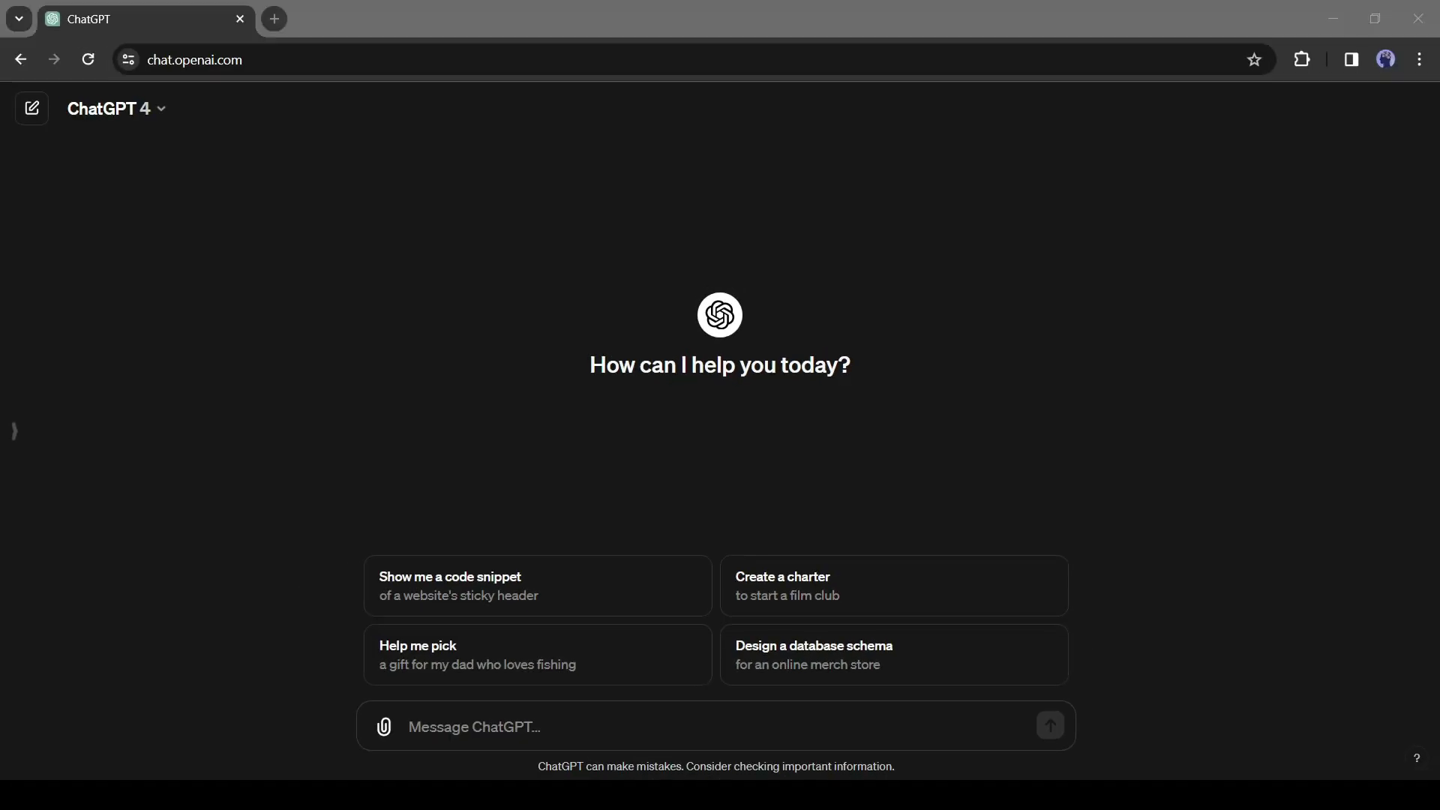
Send ChatGPT the 150-word lion-and-monkey friendship story request and read the reply
click(362, 768)
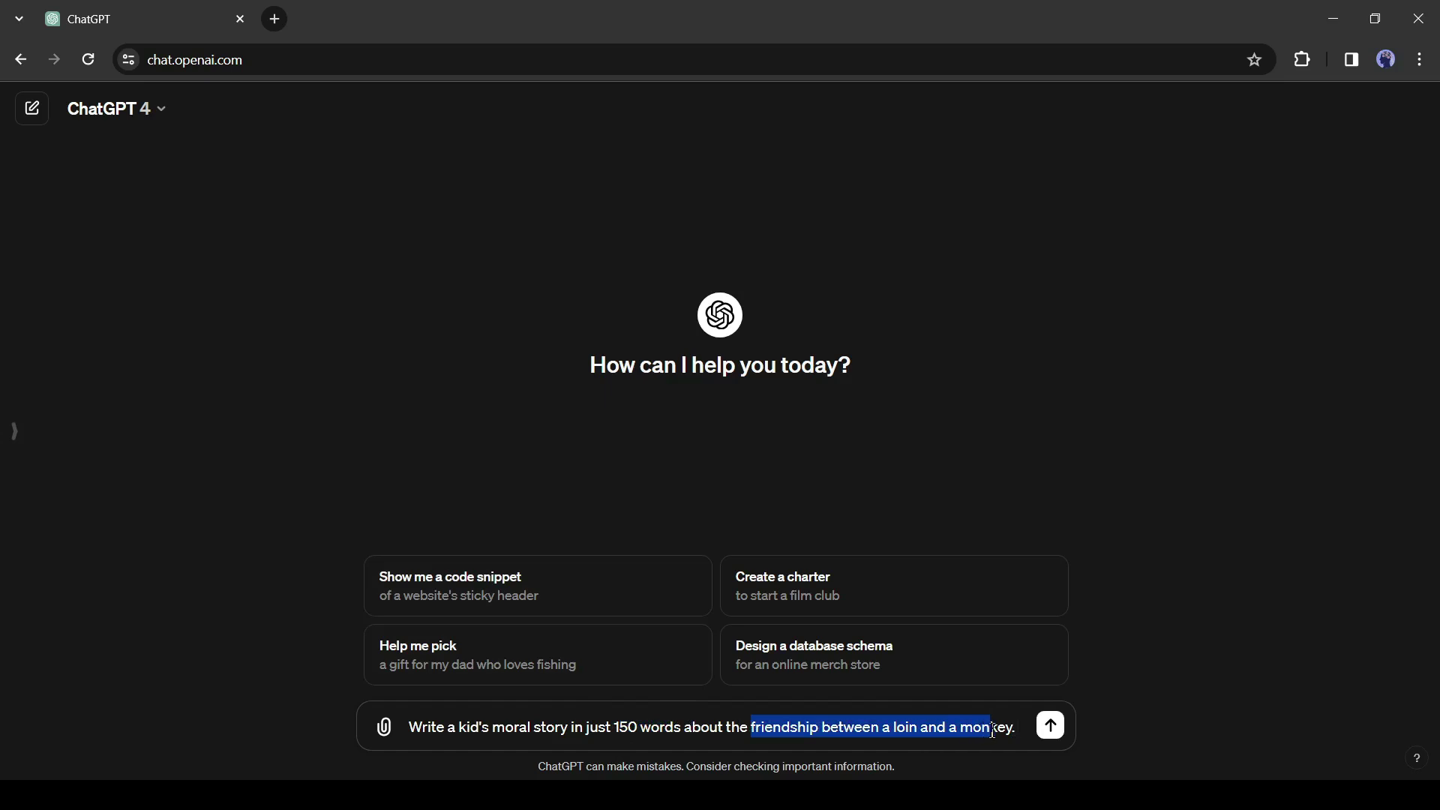
click(1048, 735)
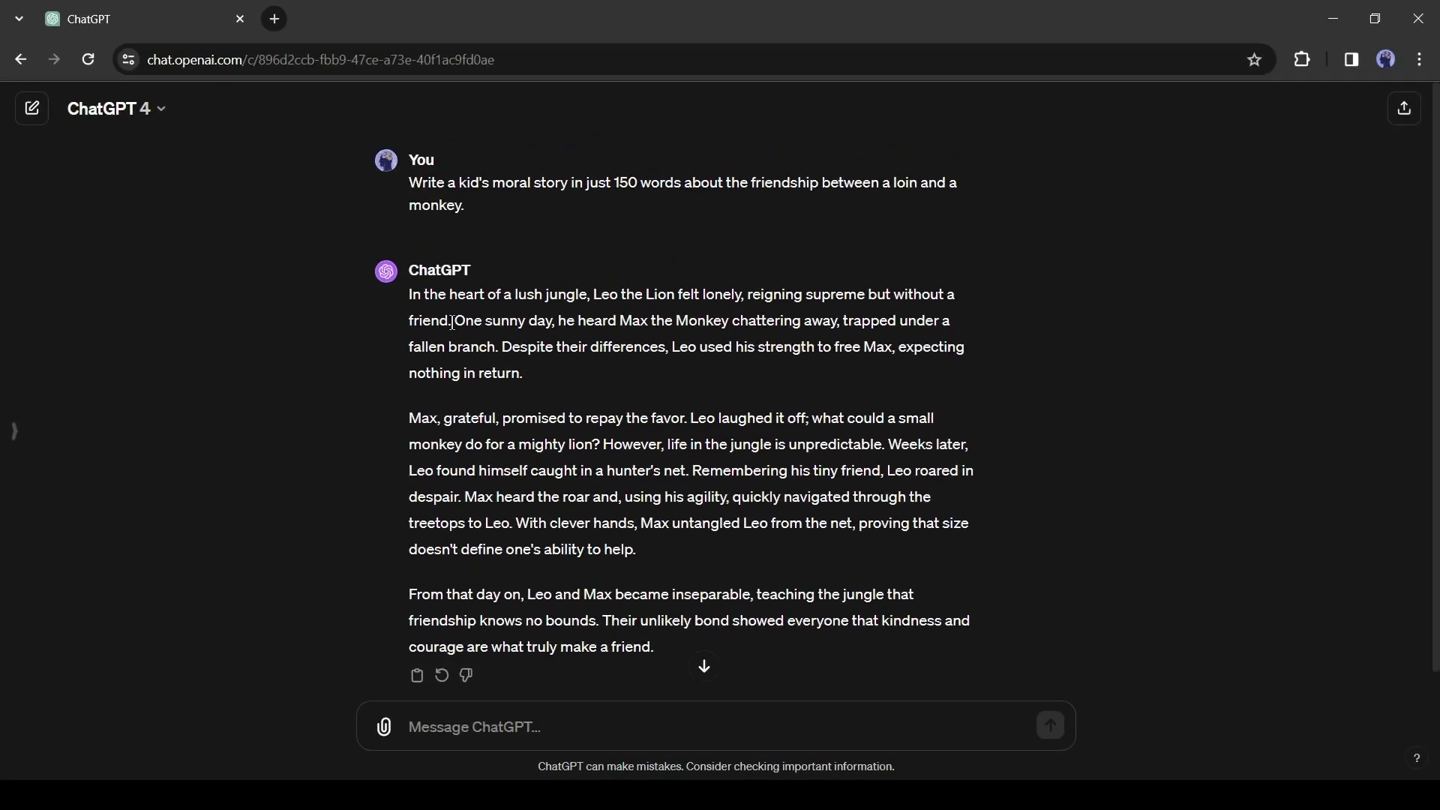
drag(419, 297, 654, 646)
click(456, 600)
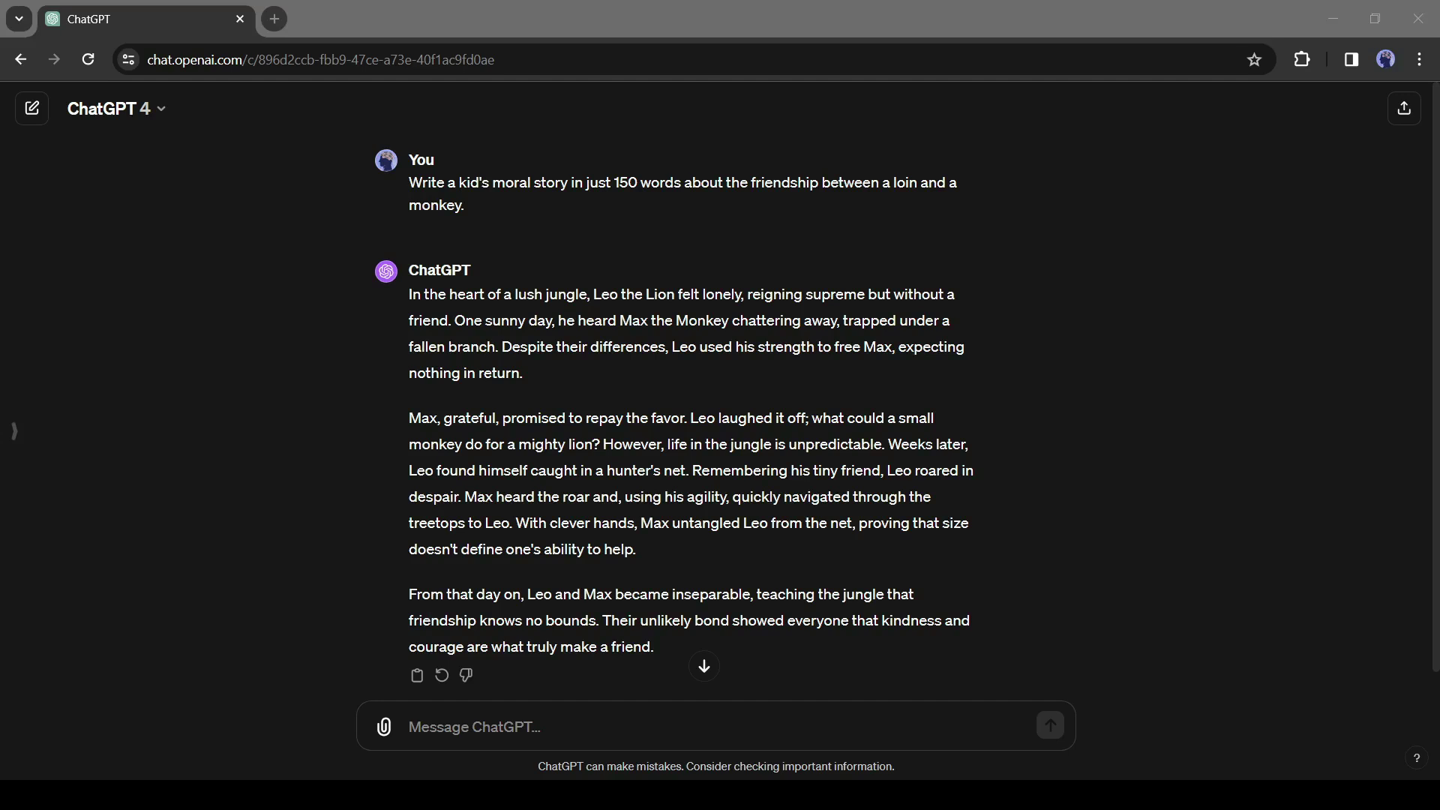
Ask ChatGPT for storybook image prompts for every scene and review the eight prompts
click(507, 707)
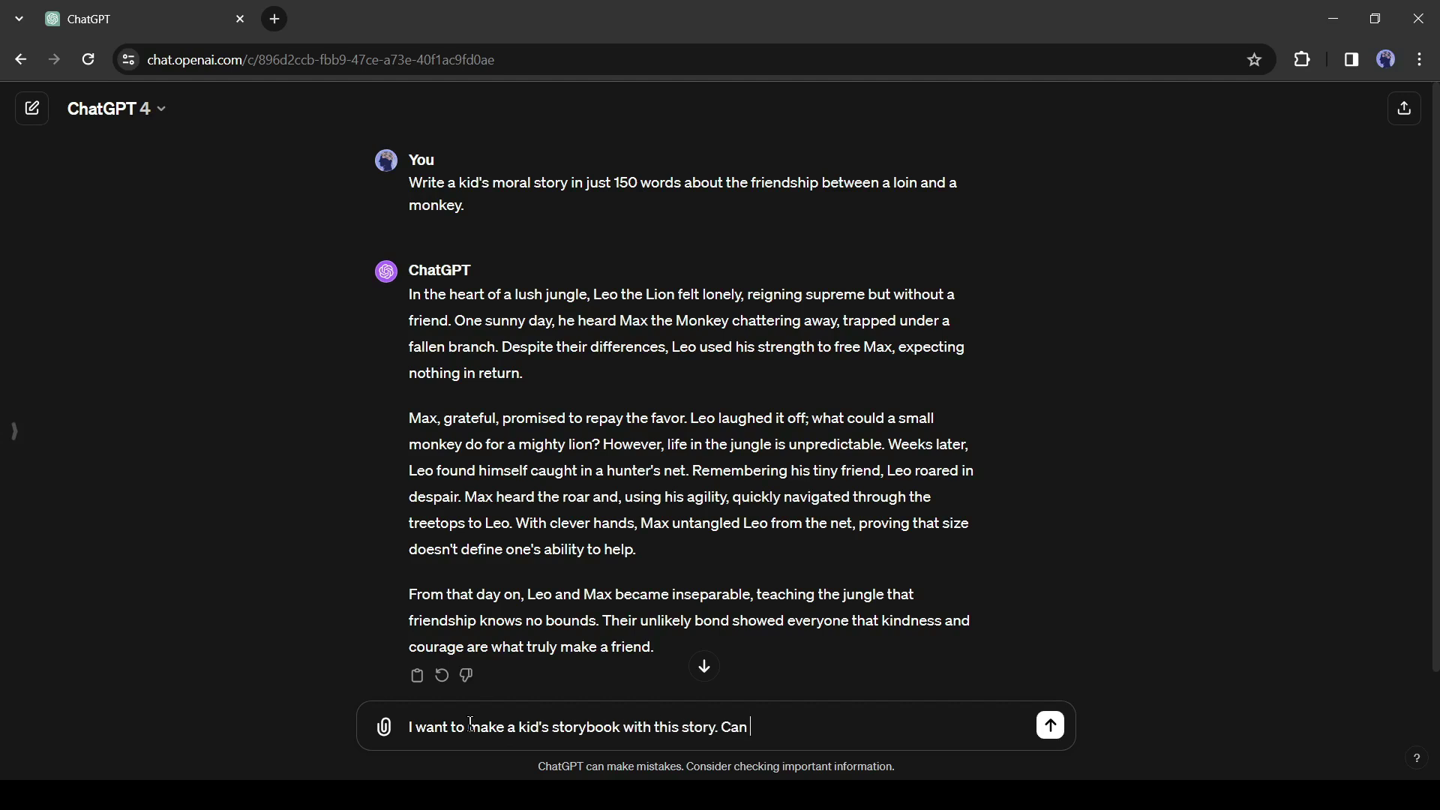
text(prompts to generate images for every scene?)
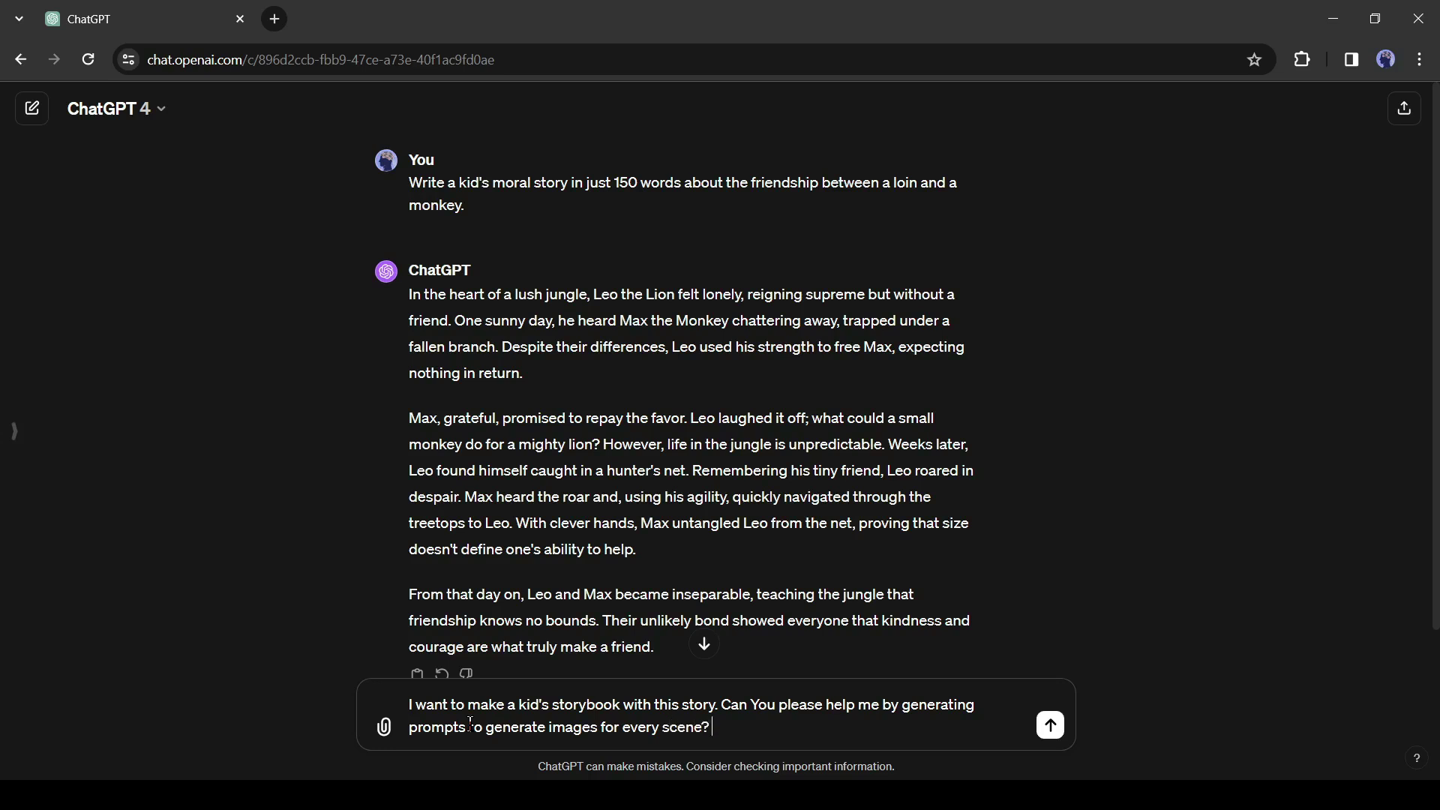
key(Return)
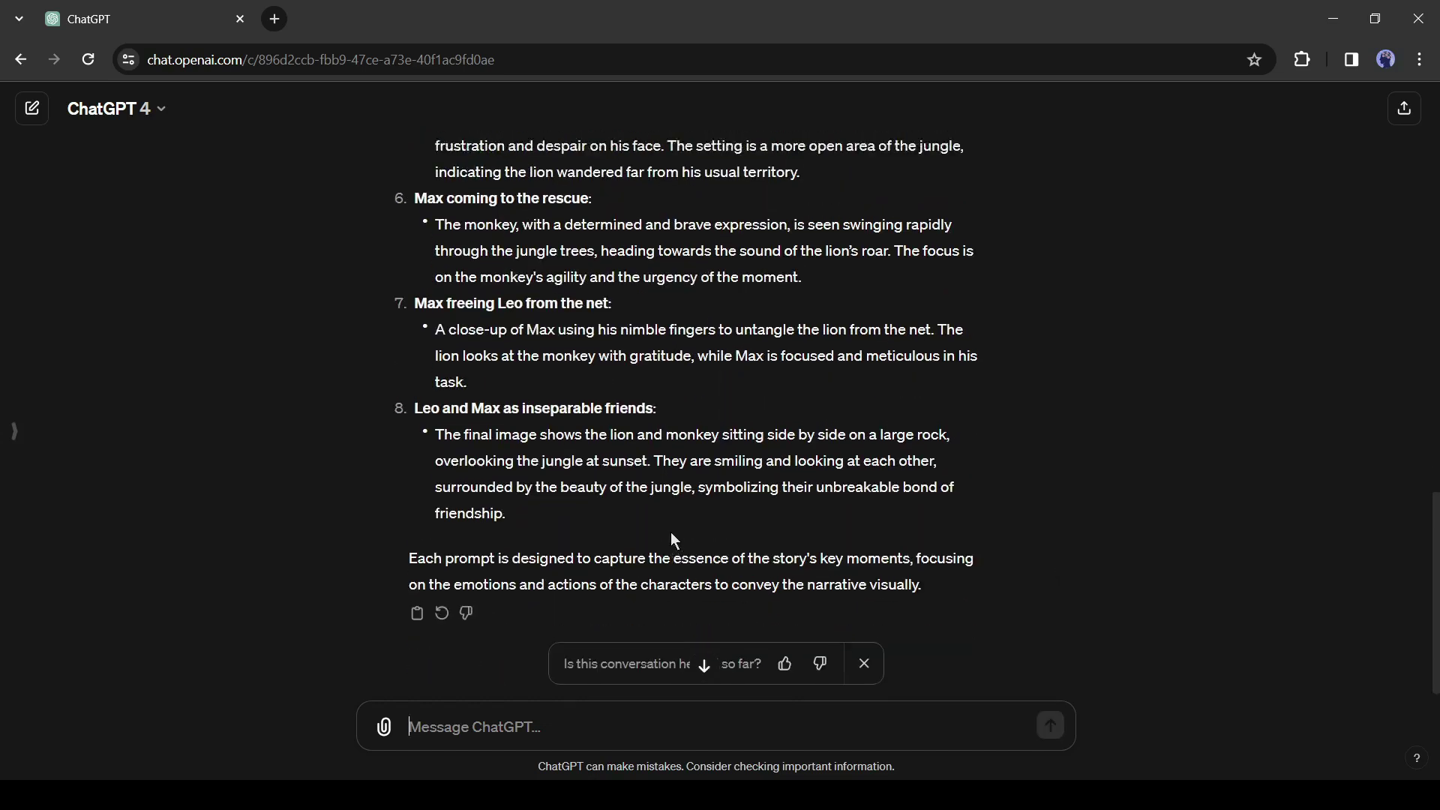
scroll(673, 540, up, 15)
scroll(673, 488, down, 9)
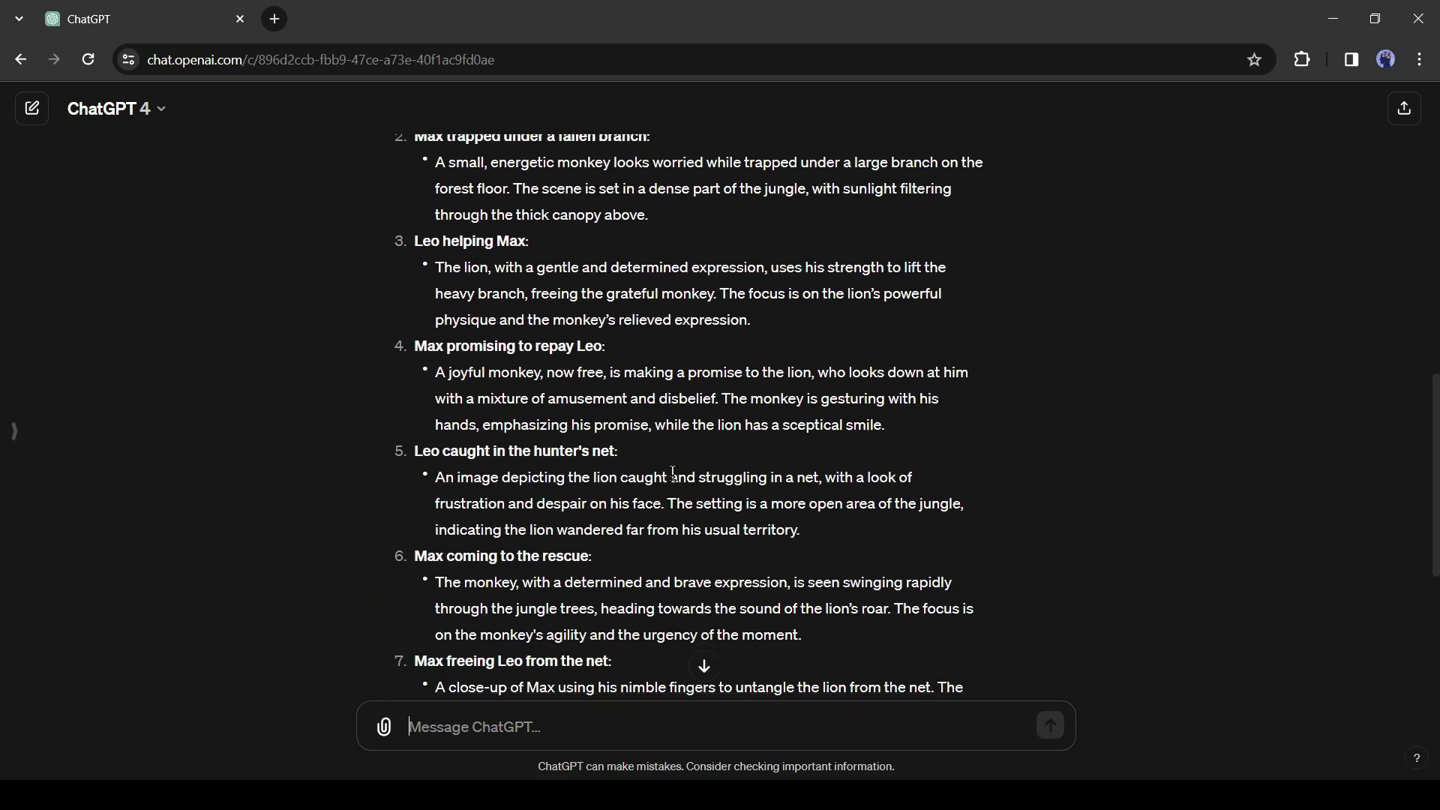
scroll(545, 379, down, 5)
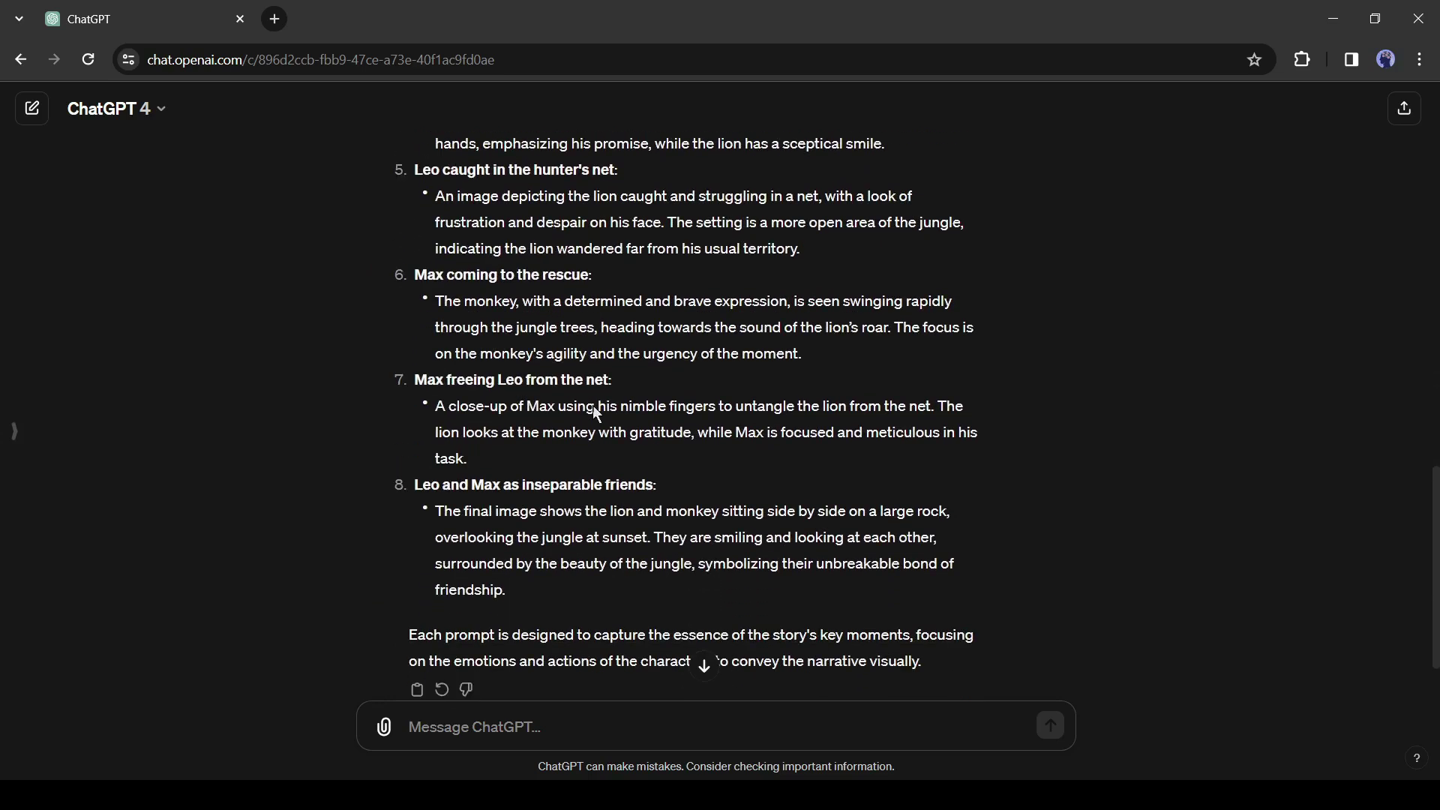
scroll(553, 475, up, 9)
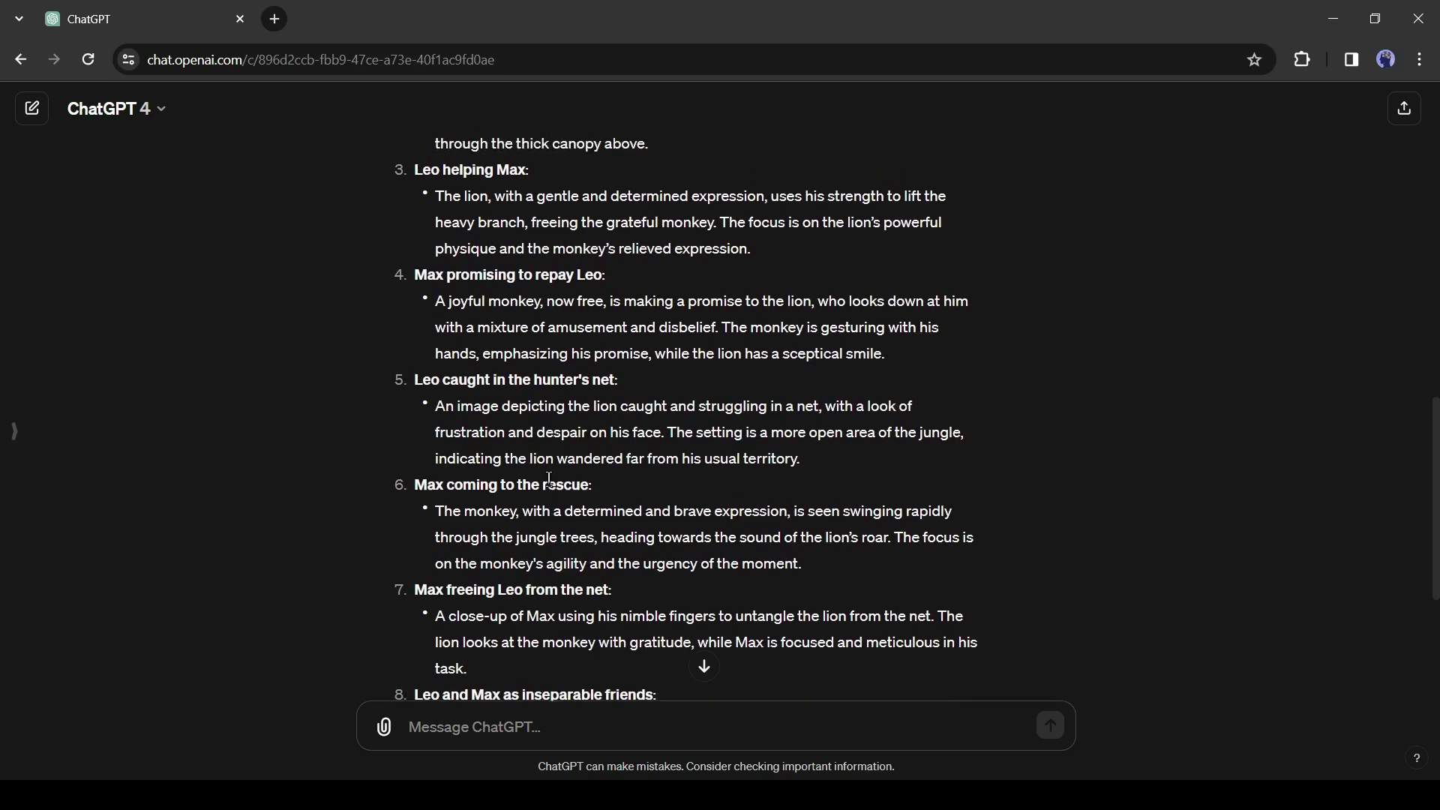
scroll(497, 476, down, 3)
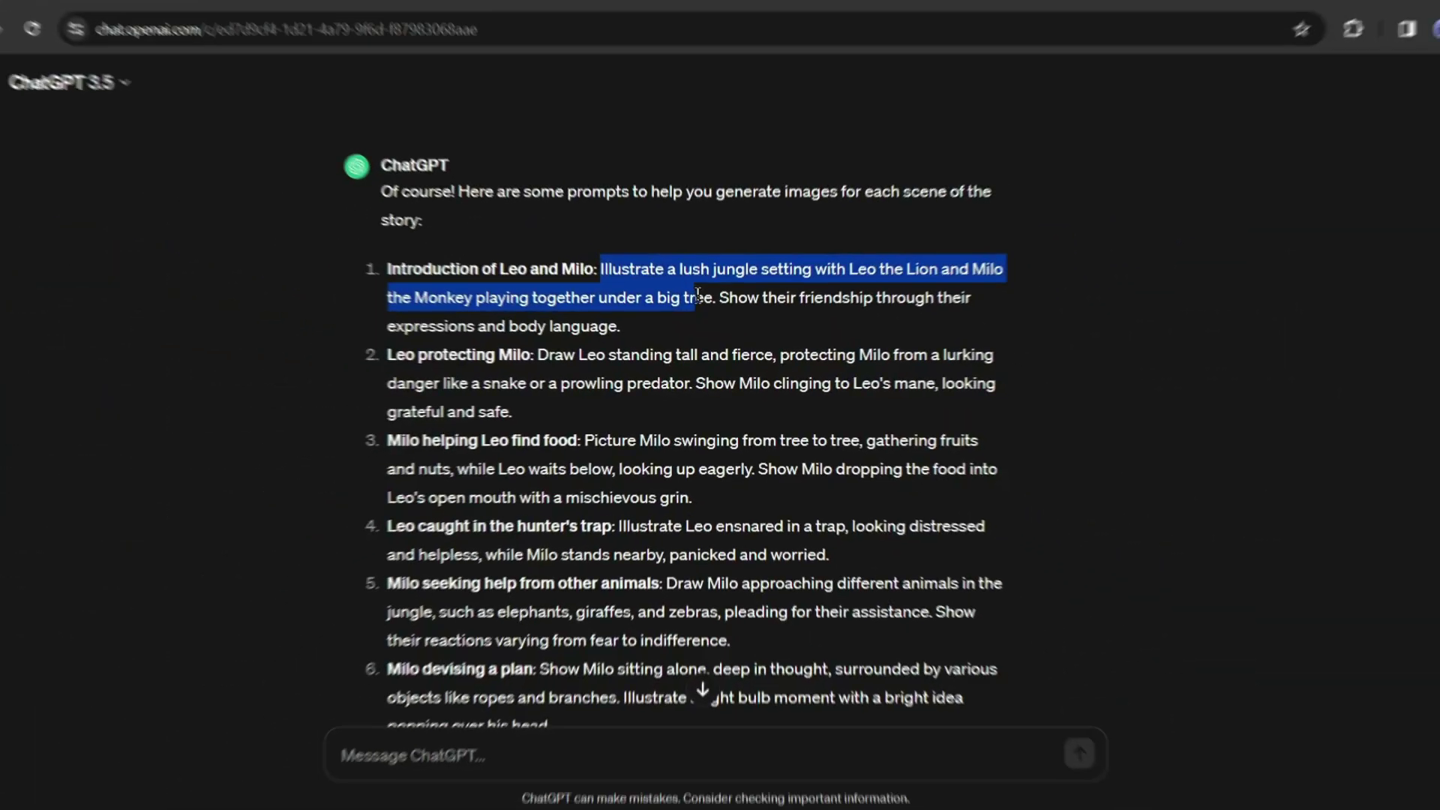
Request prompts with Leo (a lion) and Milo (a monkey) character descriptions, then review them
click(542, 361)
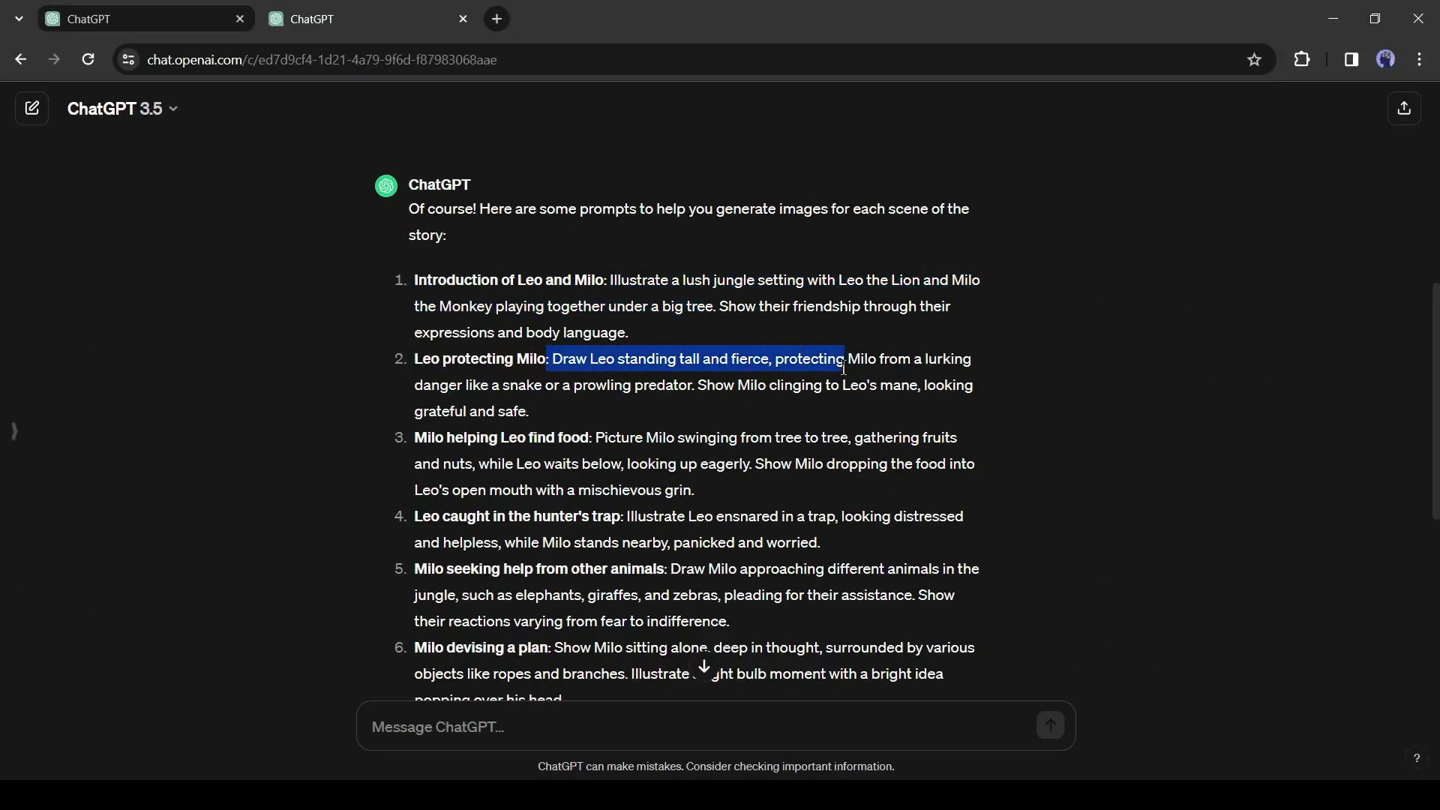
drag(597, 438, 617, 440)
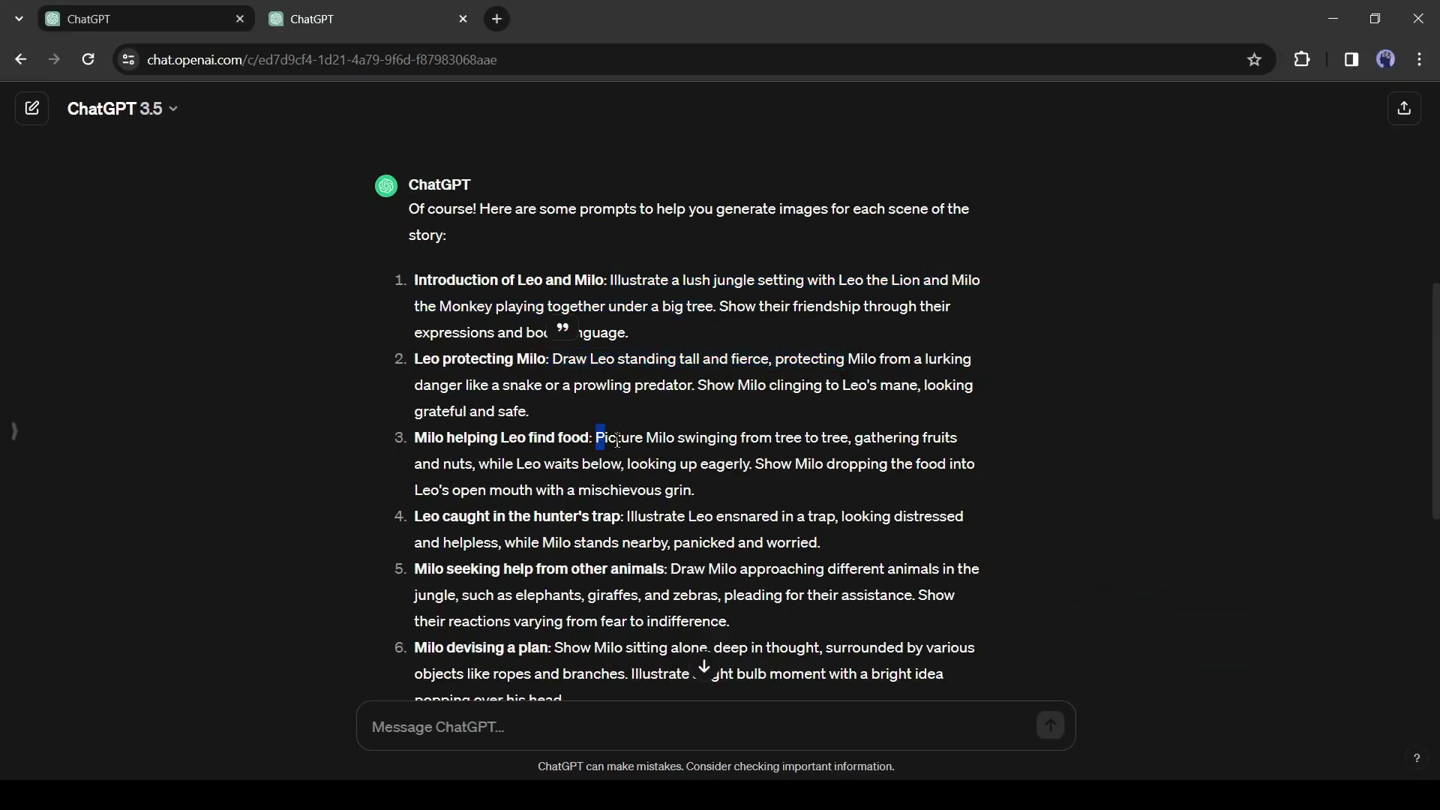
scroll(673, 485, down, 6)
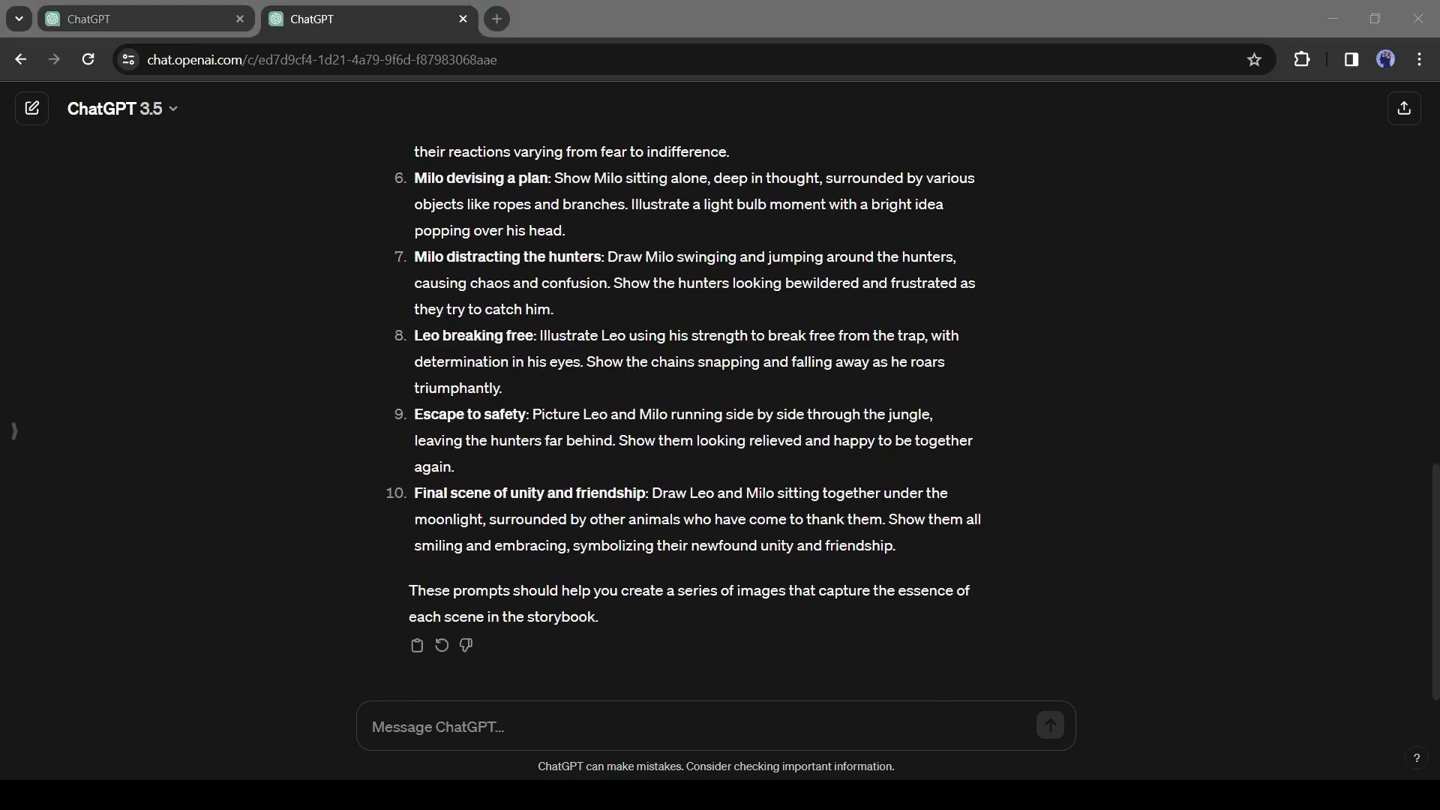
click(607, 707)
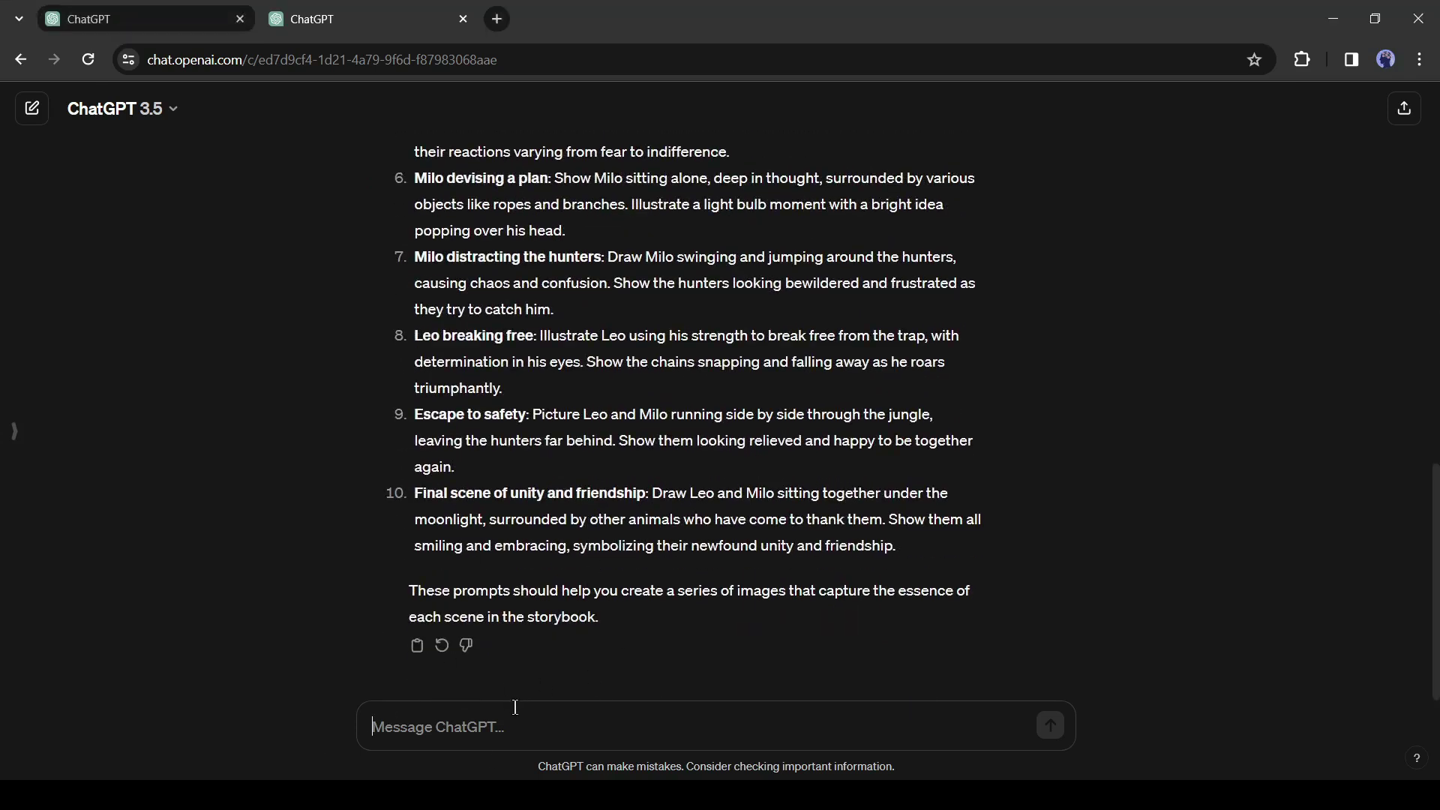
text(Please add their description after in every character, for example  Leo (a lion) standing tall, shielding Milo (a monkey) from other jungle animals.)
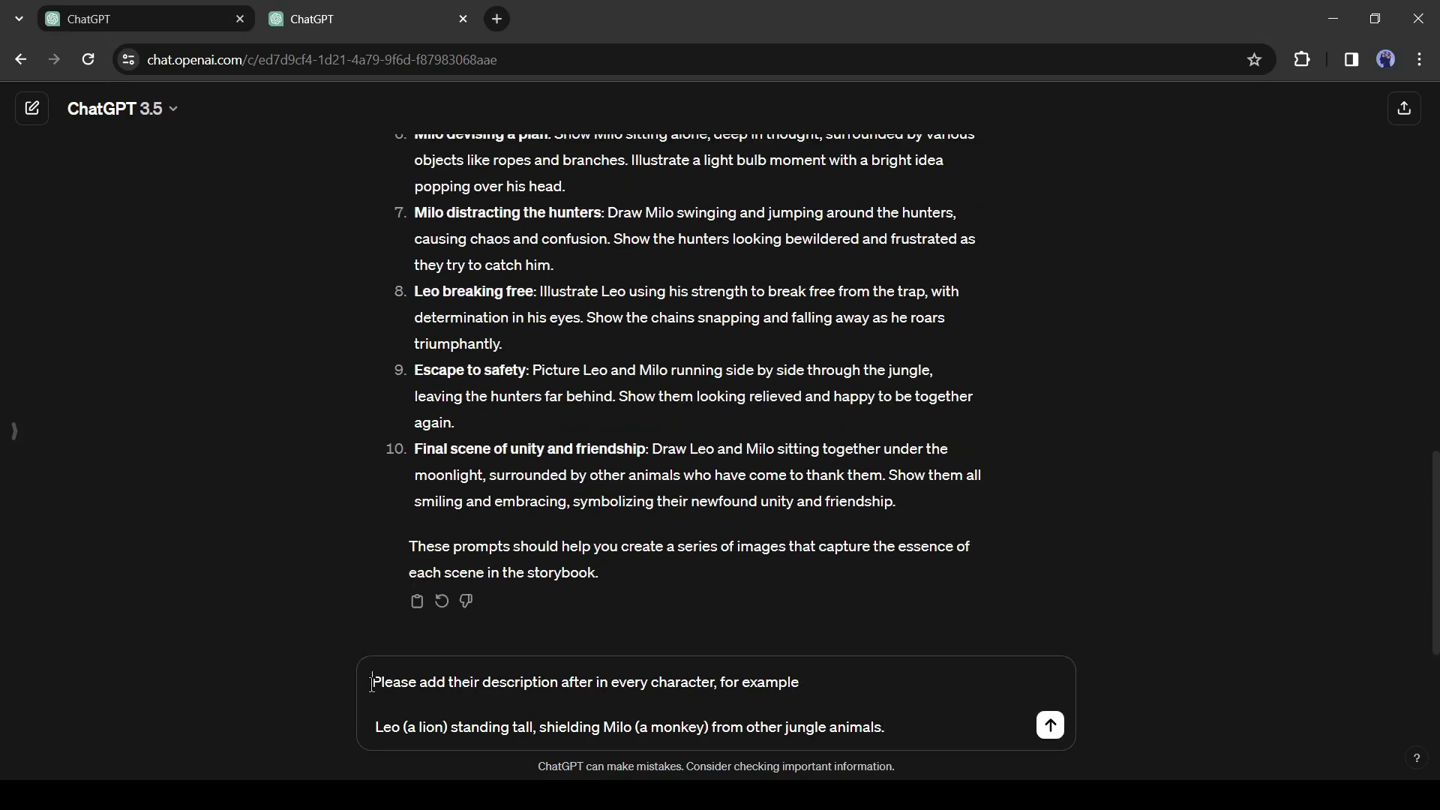
click(799, 699)
click(1050, 725)
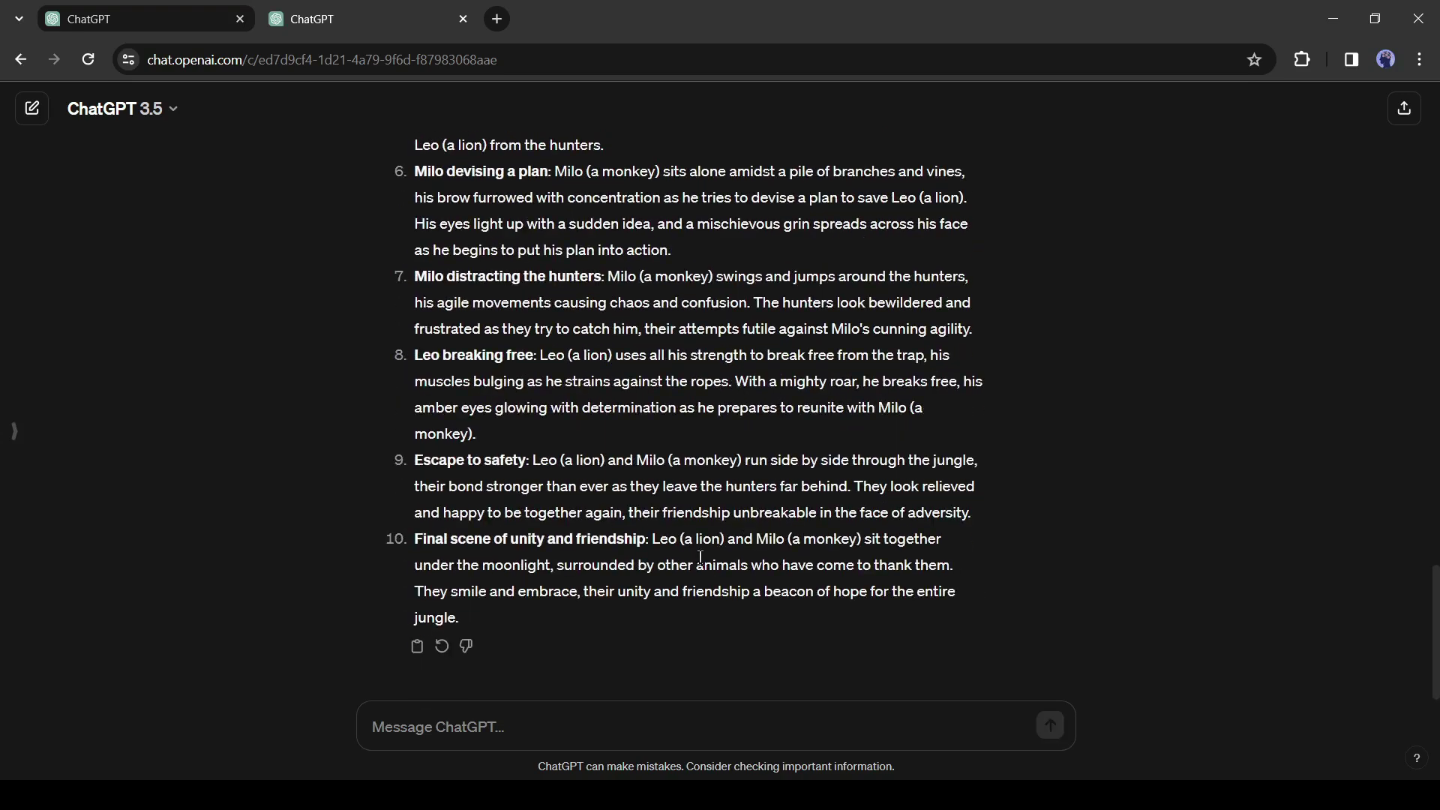
scroll(700, 559, up, 10)
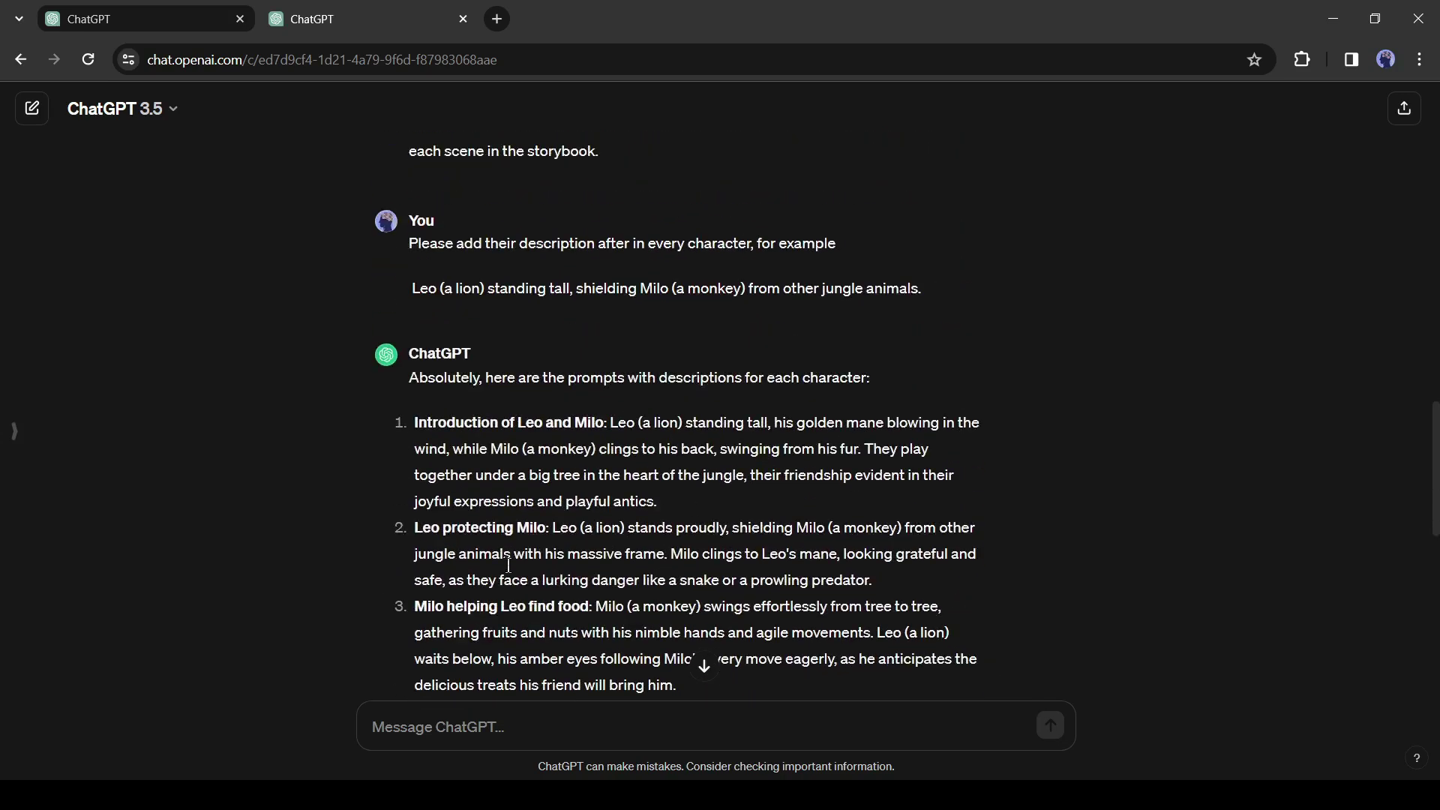
scroll(509, 564, down, 10)
scroll(598, 481, up, 14)
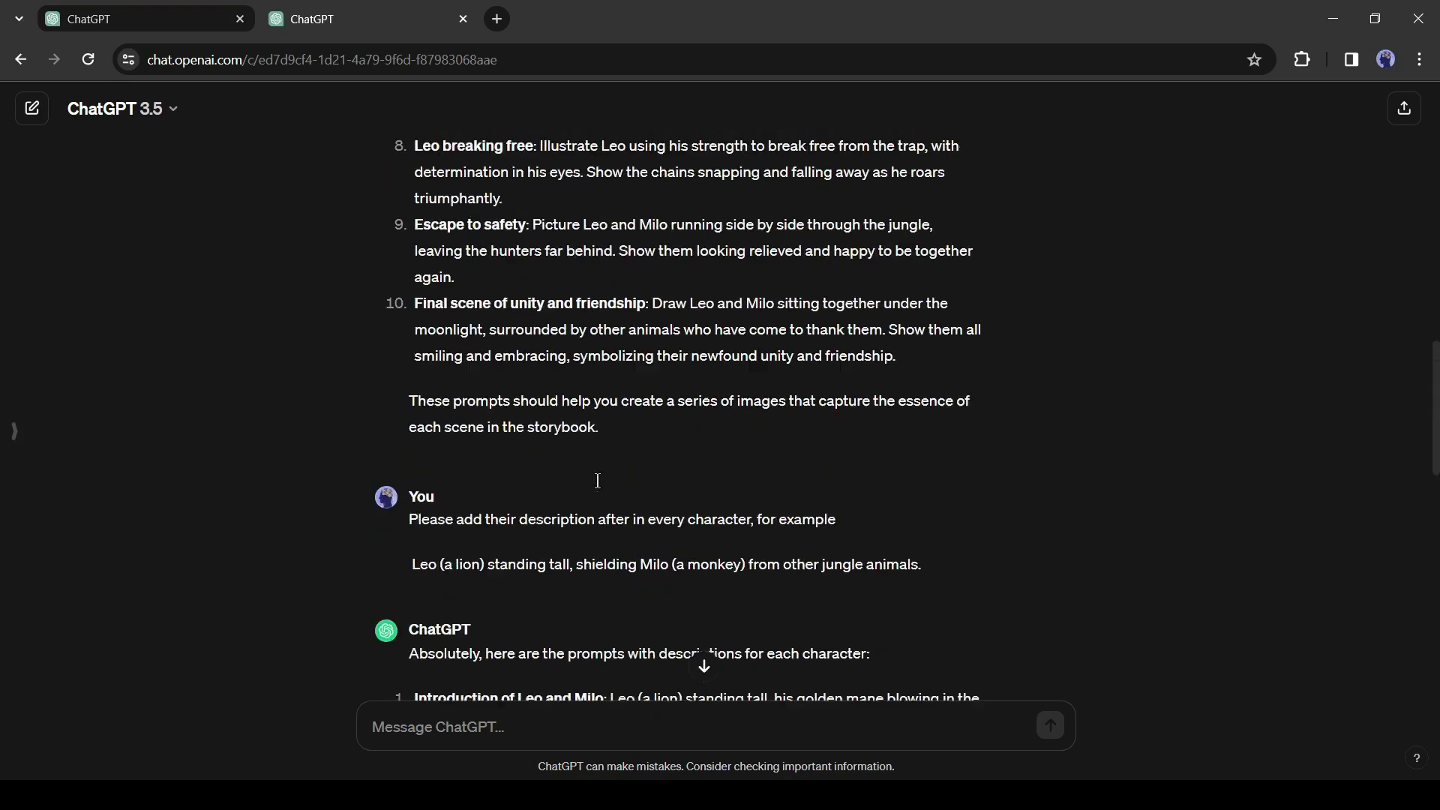
scroll(660, 450, down, 4)
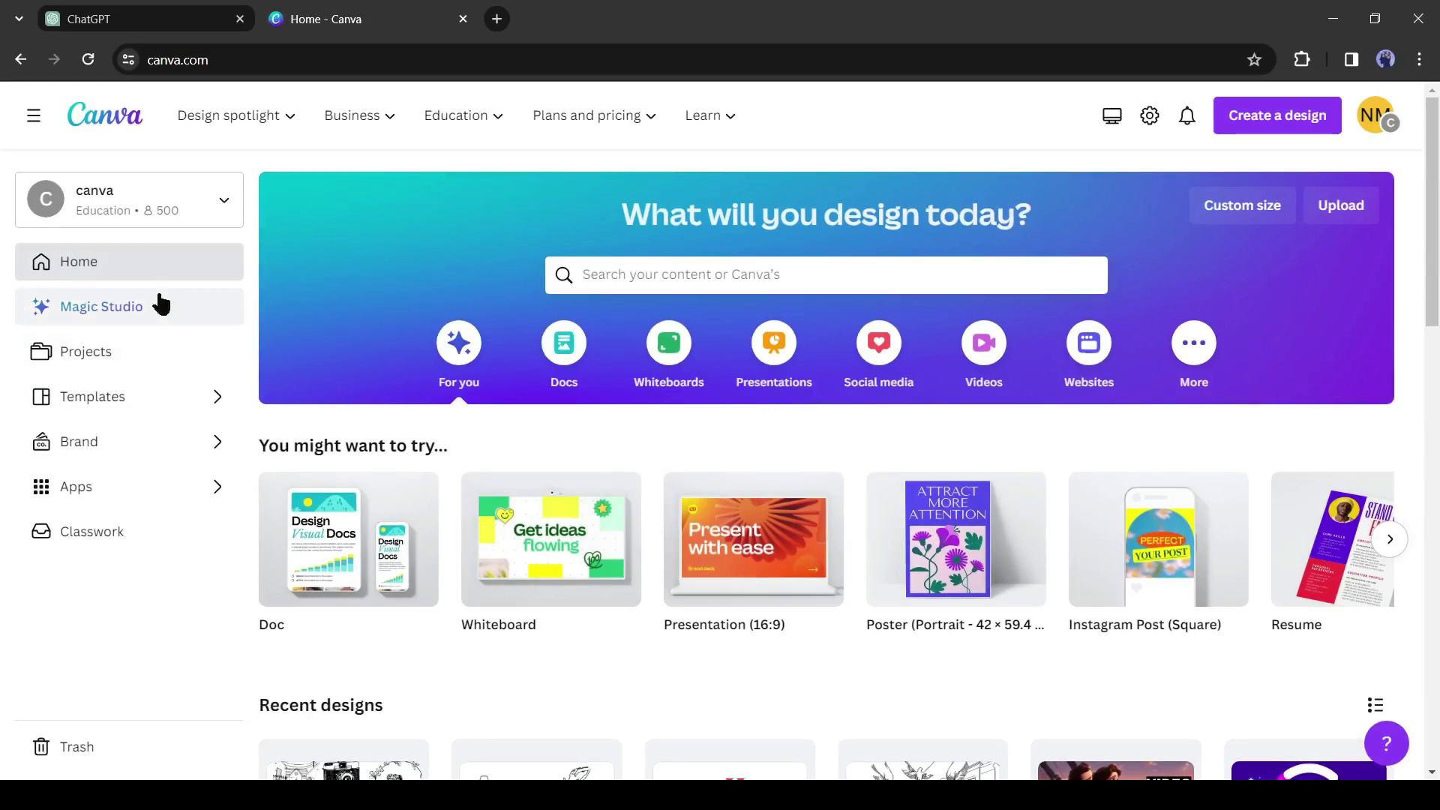
Open Canva's Magic Studio AI tools page and look through it
click(126, 310)
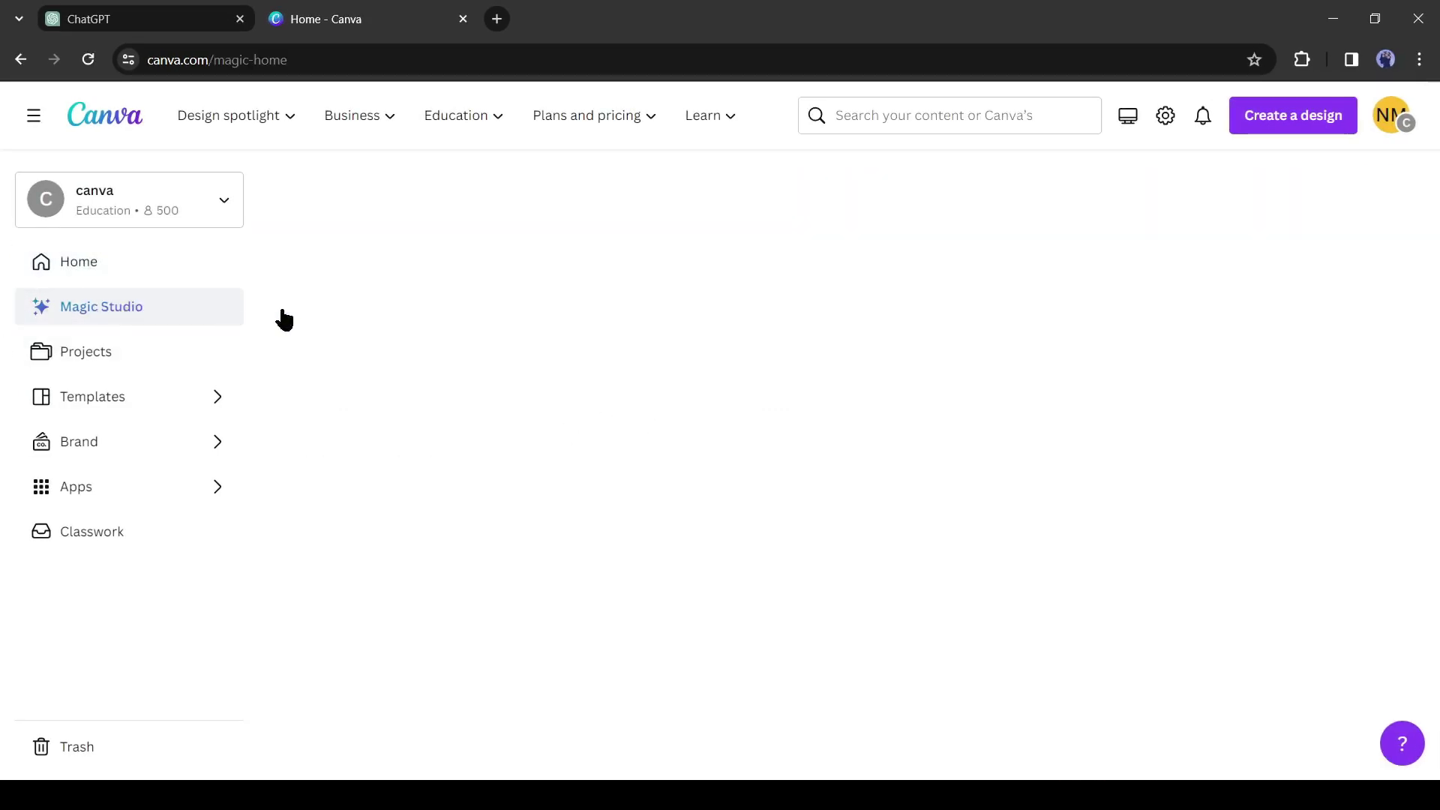
scroll(1026, 372, down, 10)
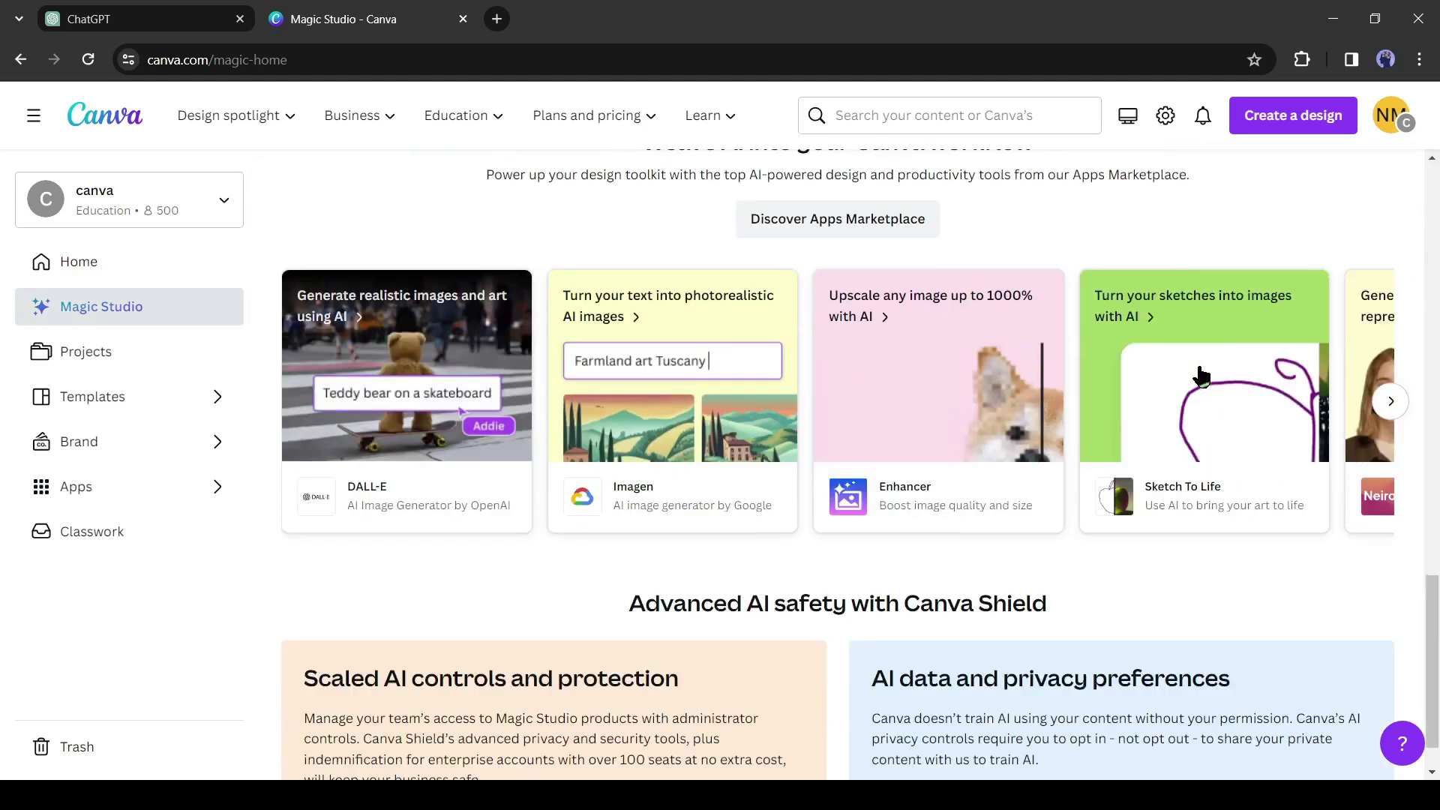
scroll(1000, 375, up, 8)
scroll(952, 373, down, 15)
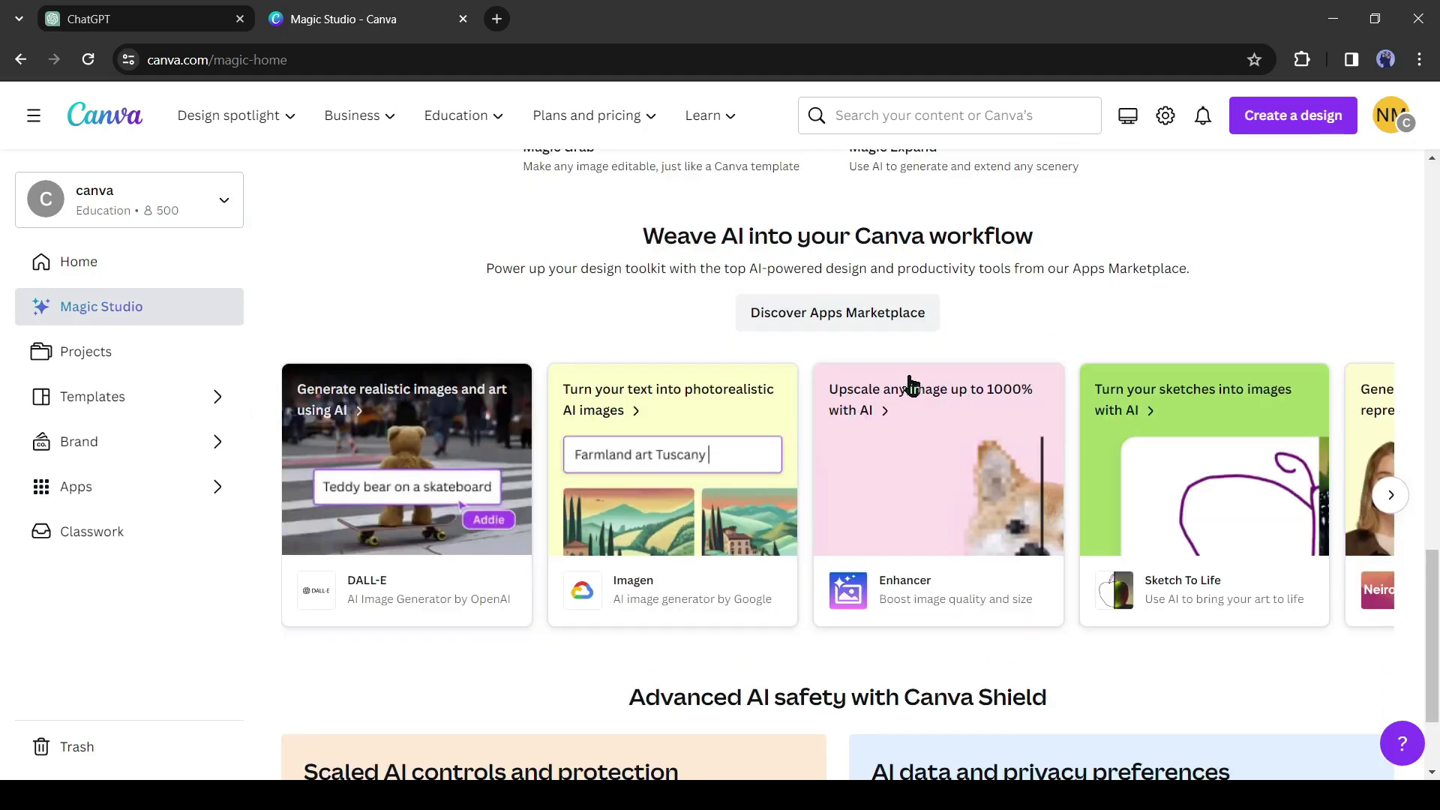
scroll(845, 341, up, 2)
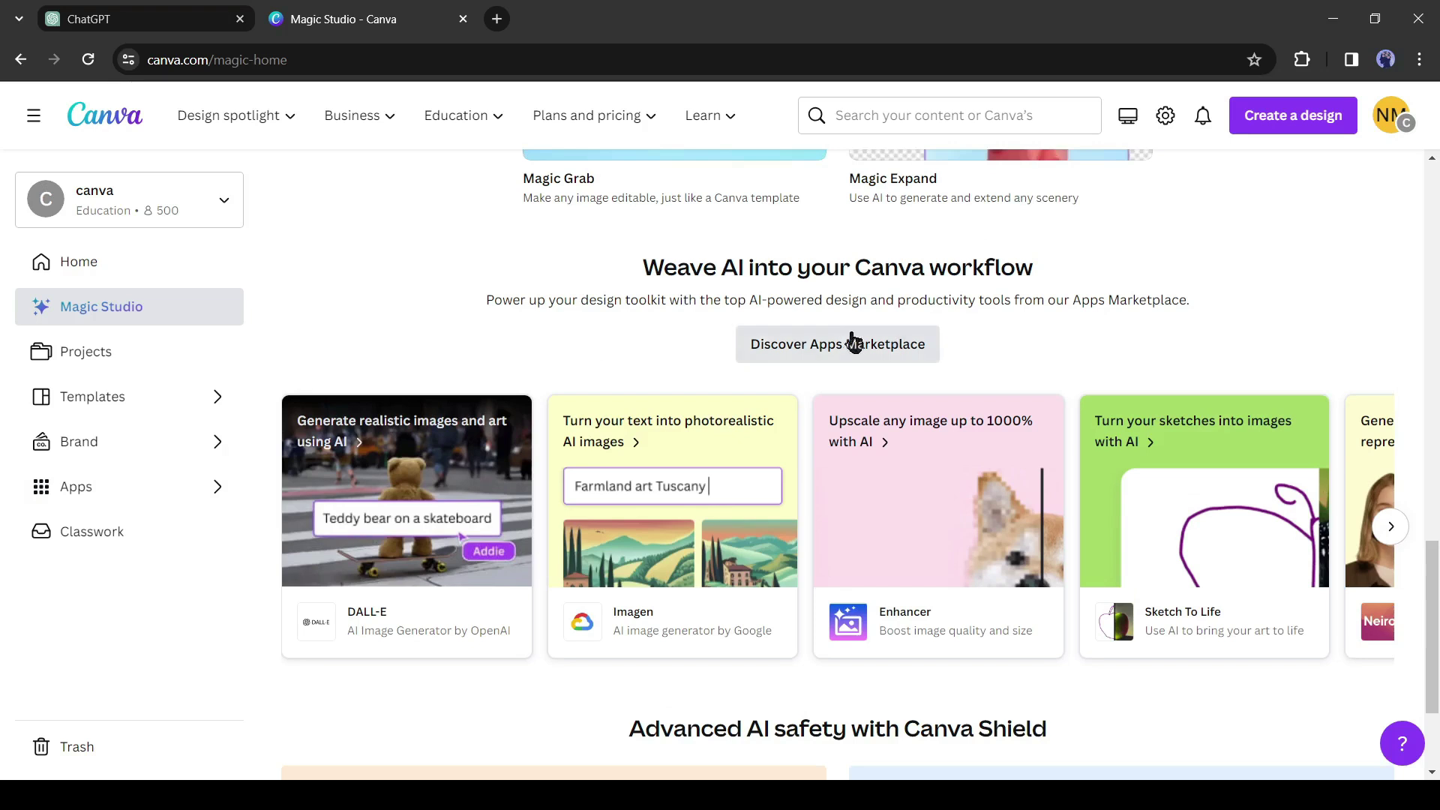
Browse the apps marketplace and open Avatars by DupDub
click(840, 341)
scroll(793, 418, down, 4)
scroll(794, 412, down, 6)
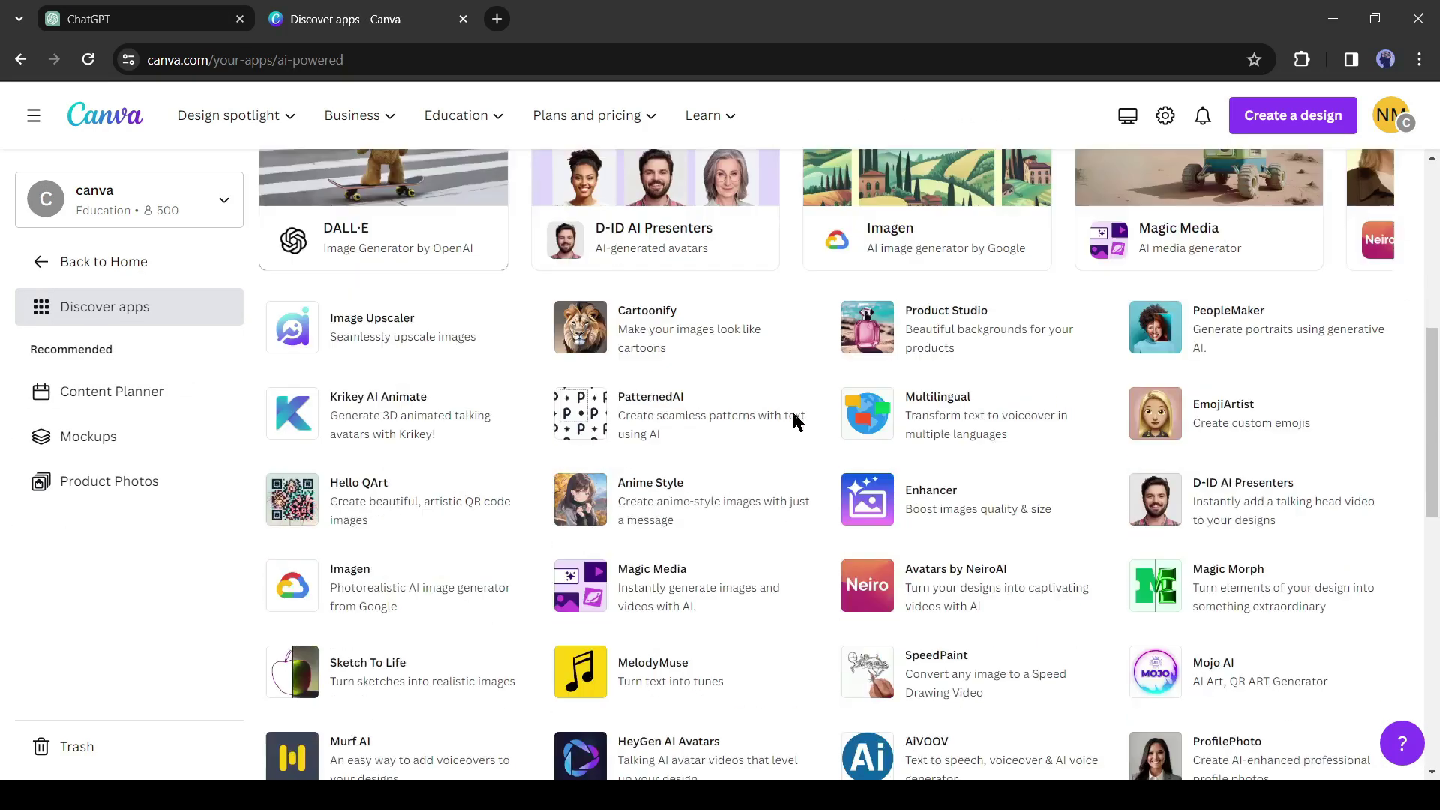
scroll(797, 423, down, 4)
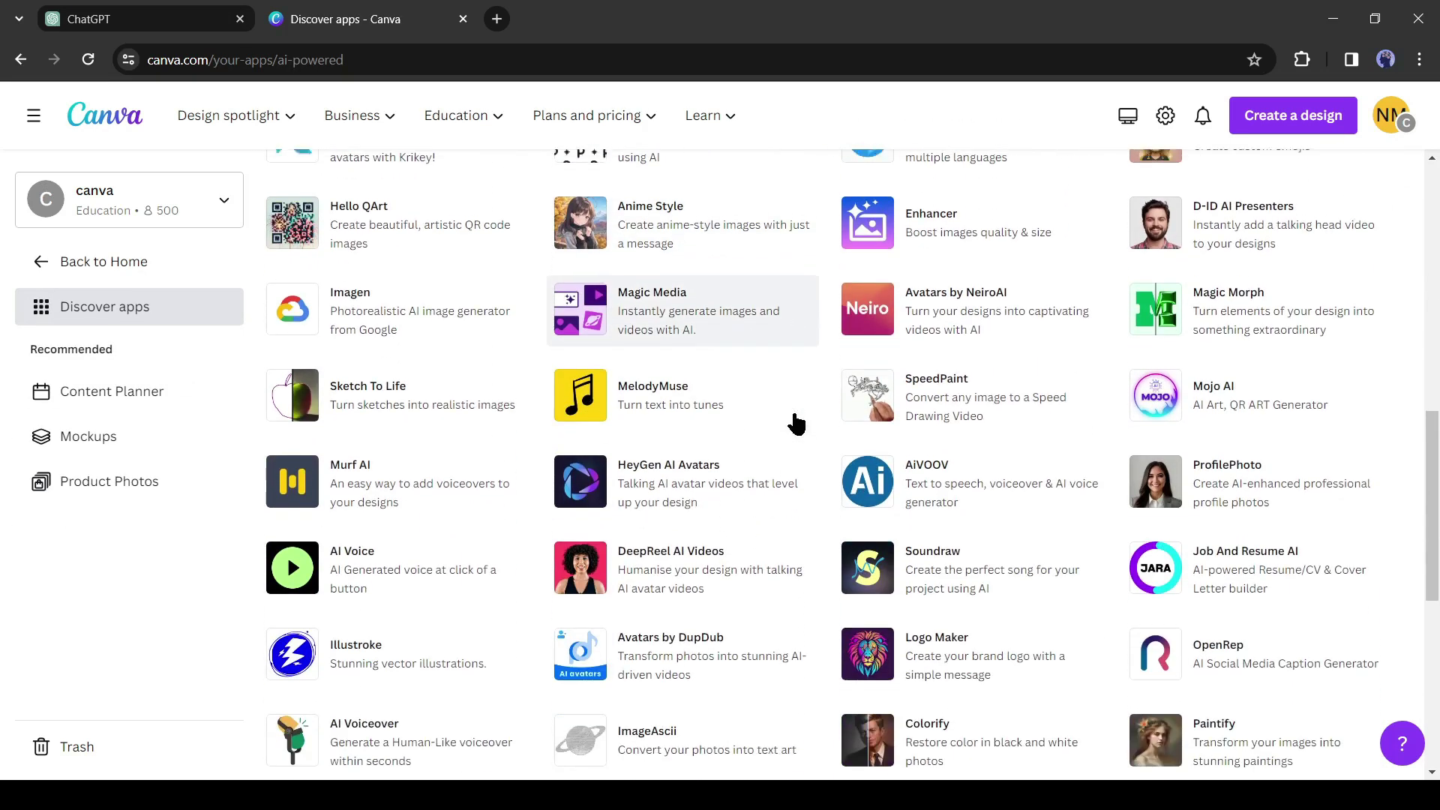
scroll(797, 424, down, 2)
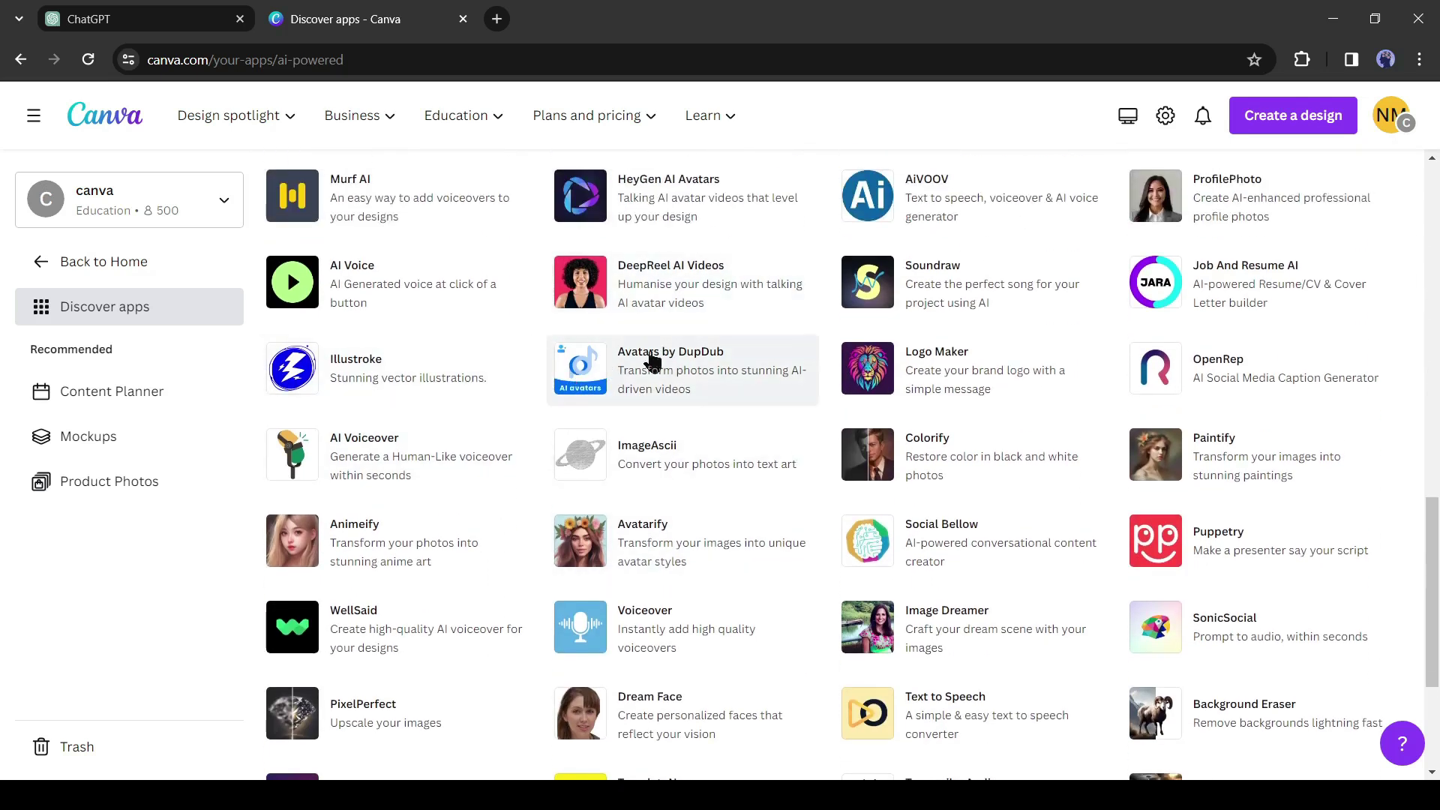
click(672, 389)
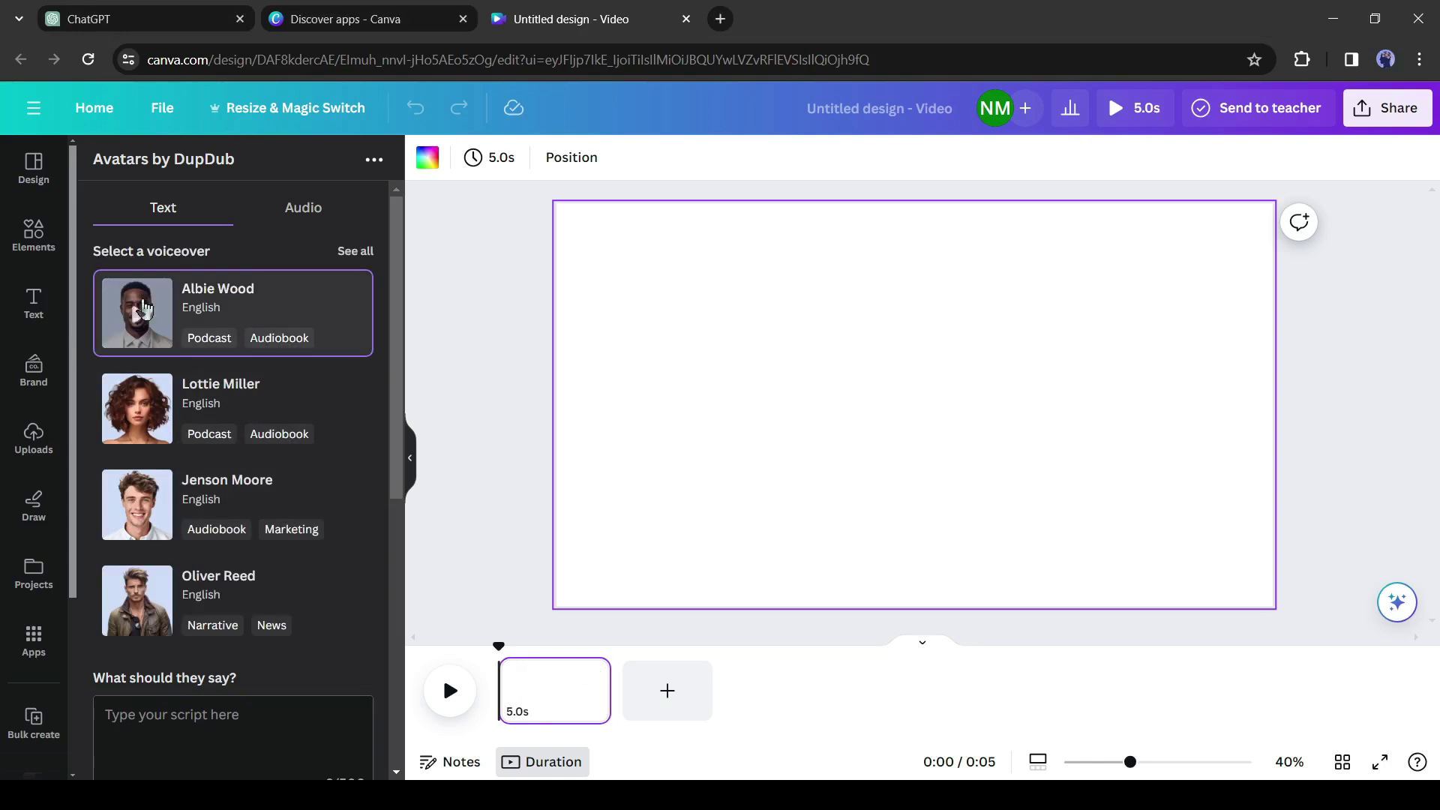
Look over the DupDub app's Audio and Text script options
scroll(209, 553, down, 6)
scroll(207, 562, up, 4)
scroll(214, 564, down, 1)
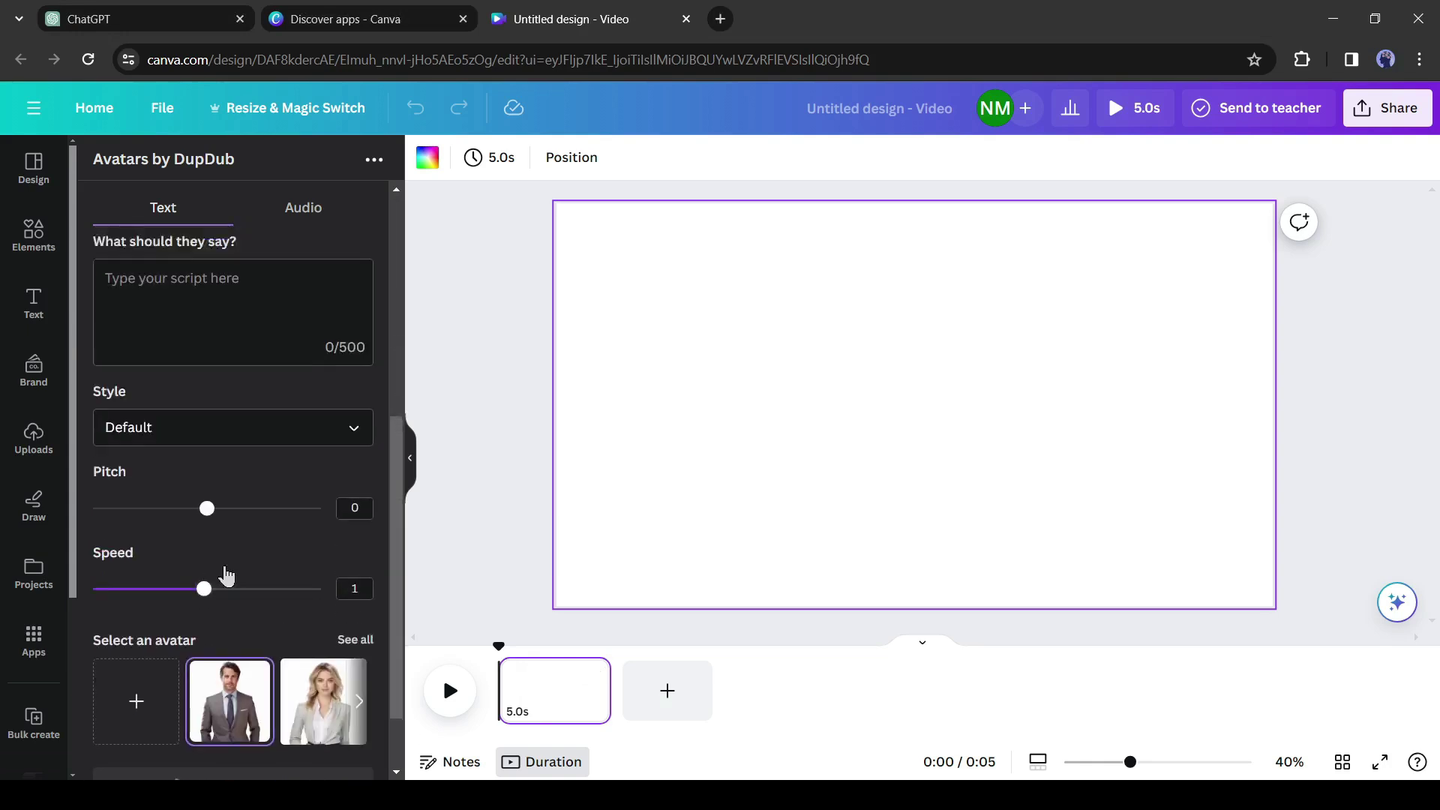
scroll(218, 566, up, 3)
click(280, 217)
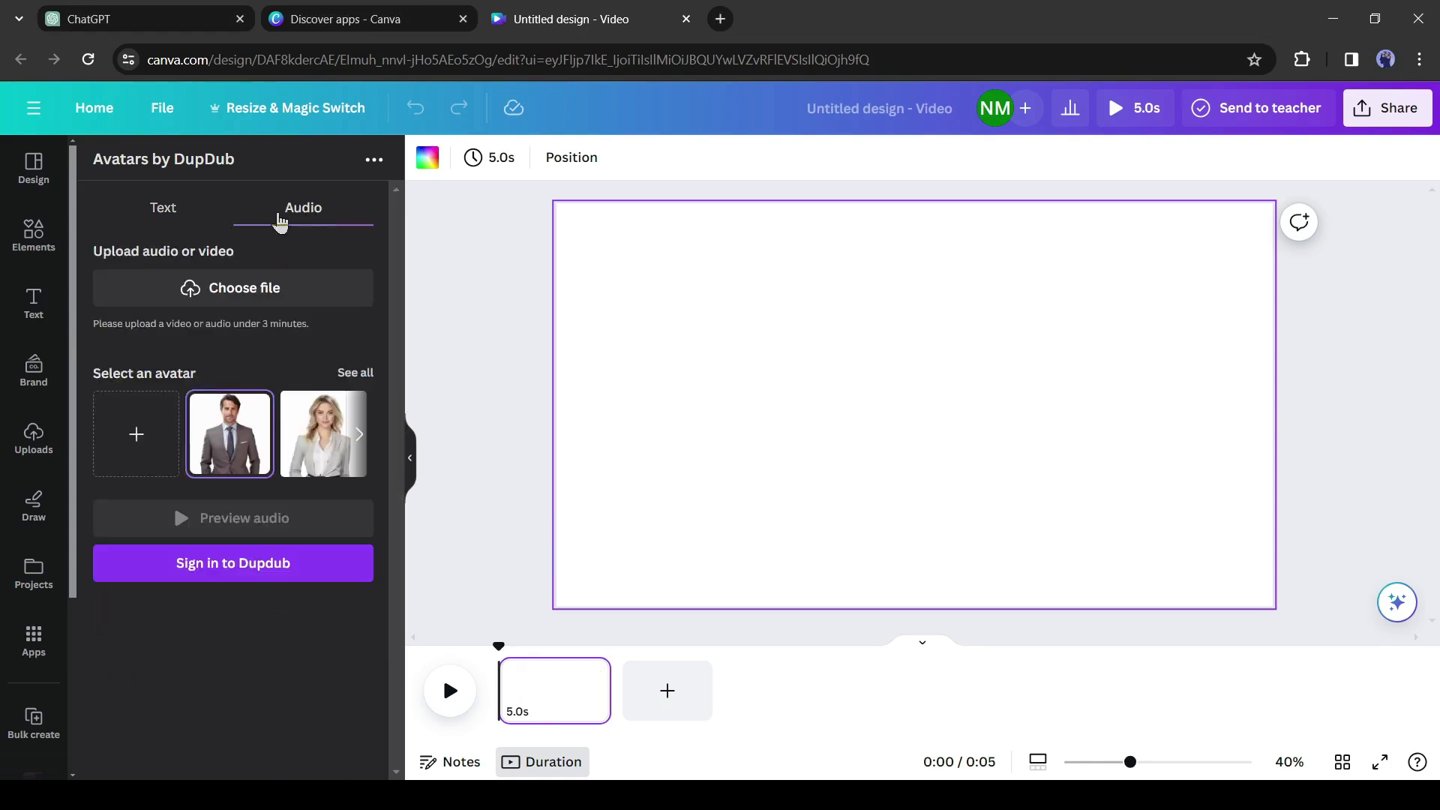
click(163, 207)
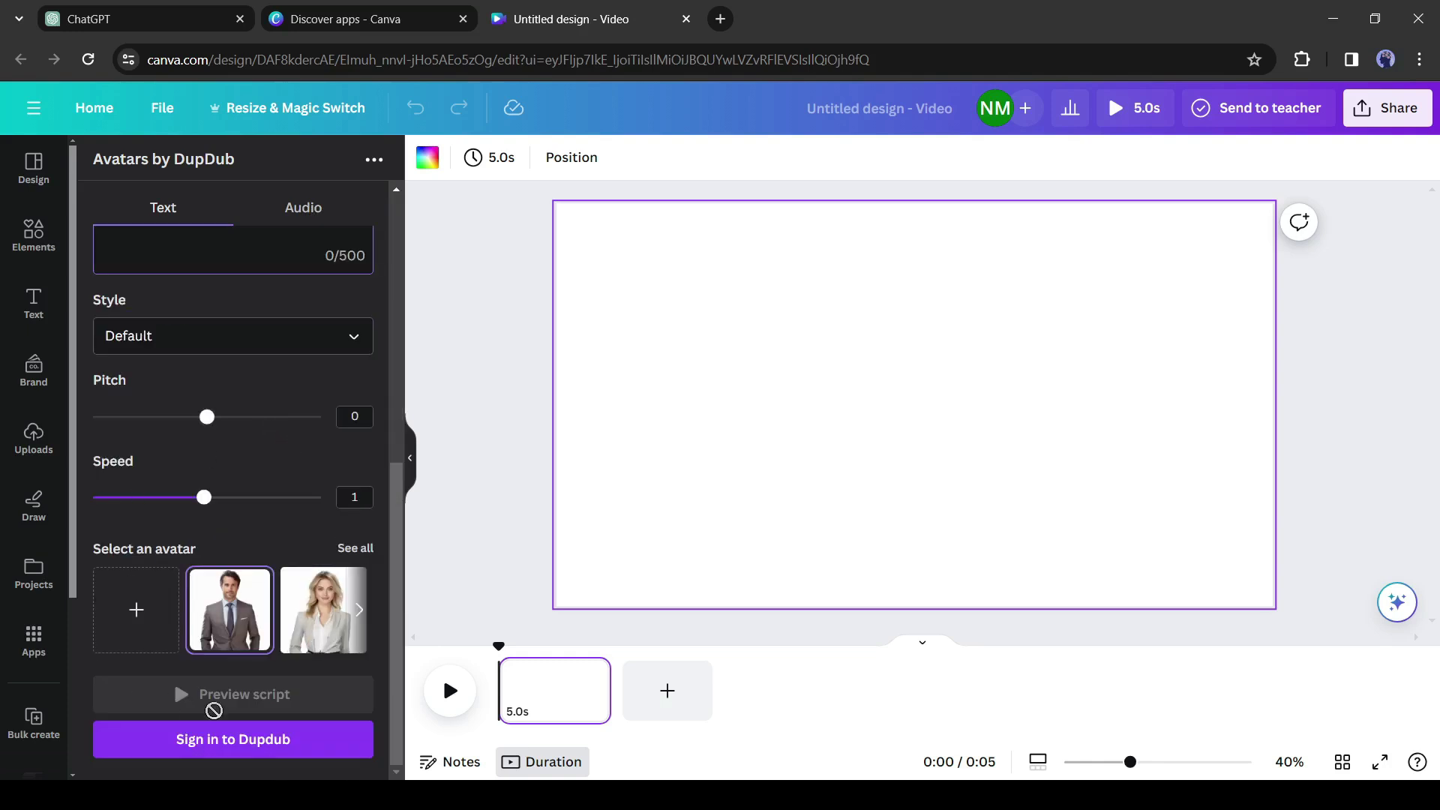
Connect the DupDub app to the account and view its voiceover list
click(216, 745)
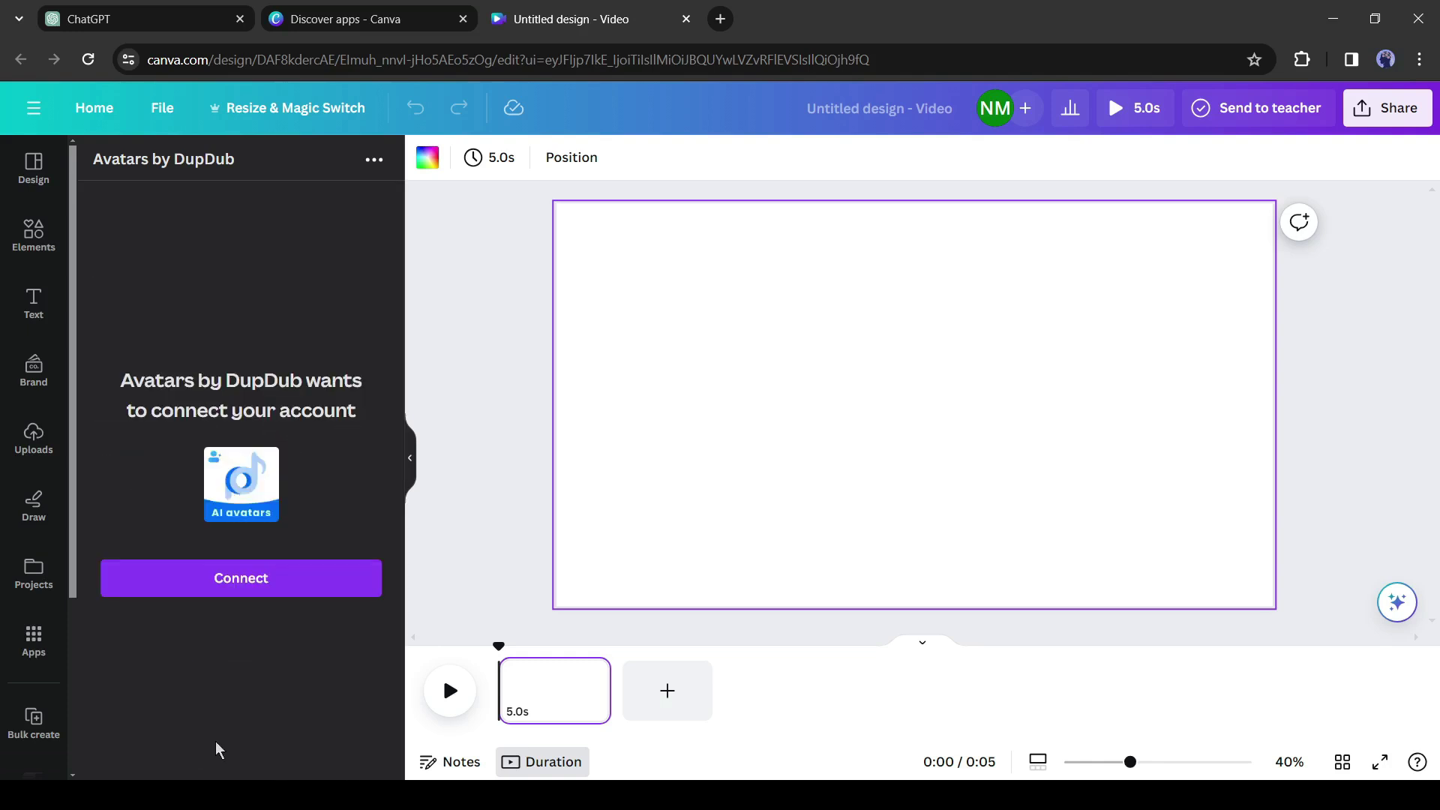
click(232, 596)
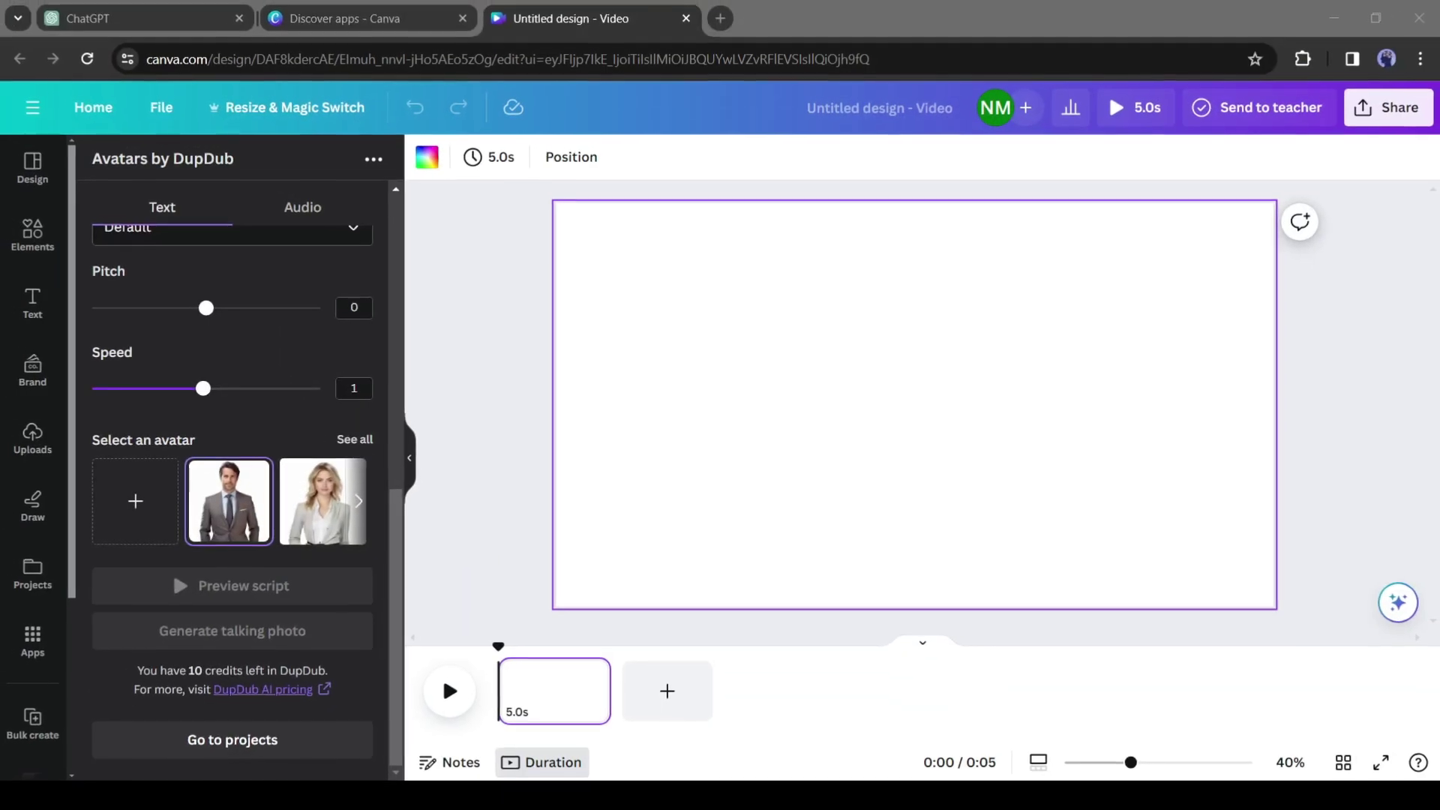
scroll(235, 673, up, 8)
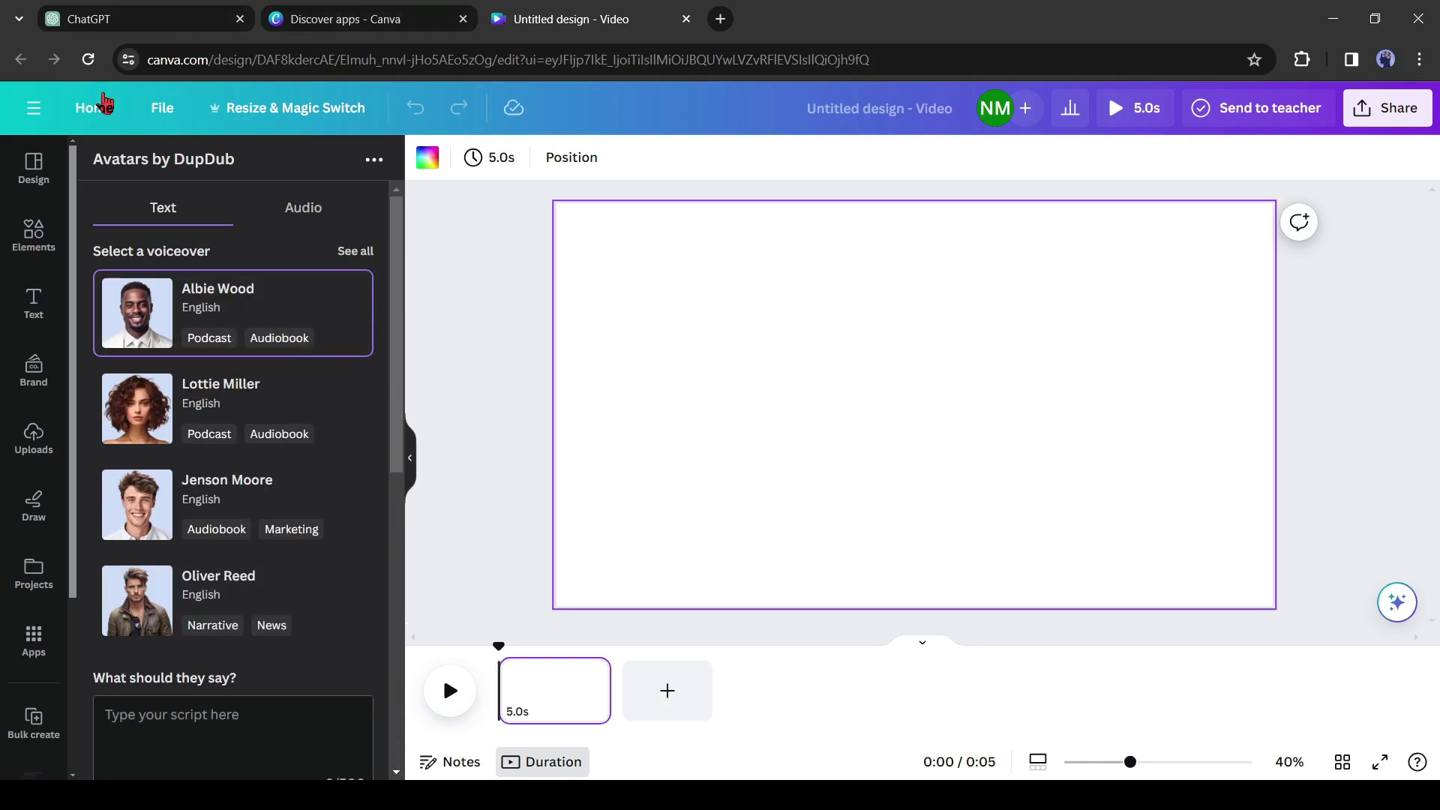
scroll(199, 460, down, 2)
scroll(200, 460, up, 2)
Filter the DupDub voiceovers to English with all voice styles
click(353, 255)
scroll(263, 443, down, 7)
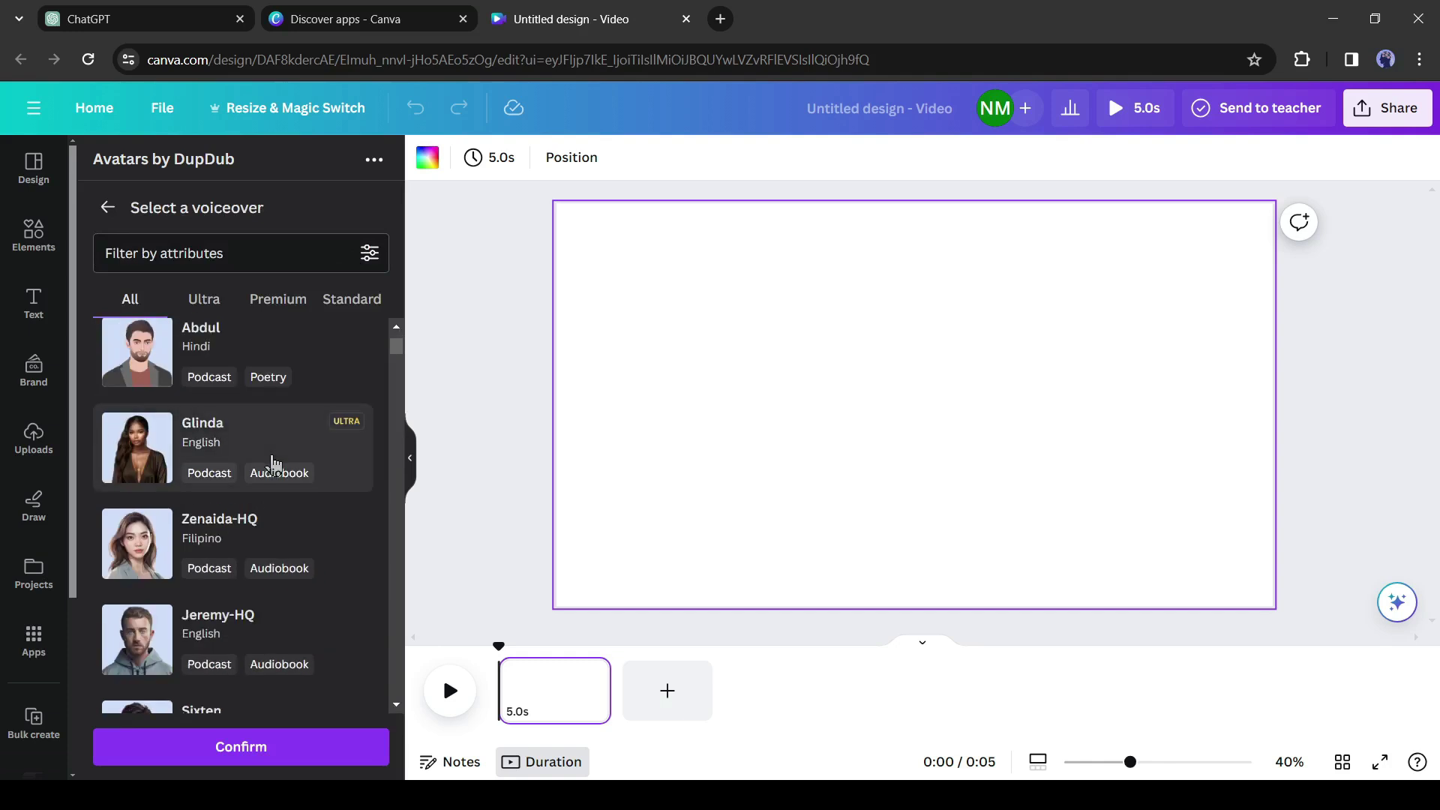
scroll(273, 460, up, 7)
click(369, 252)
click(218, 341)
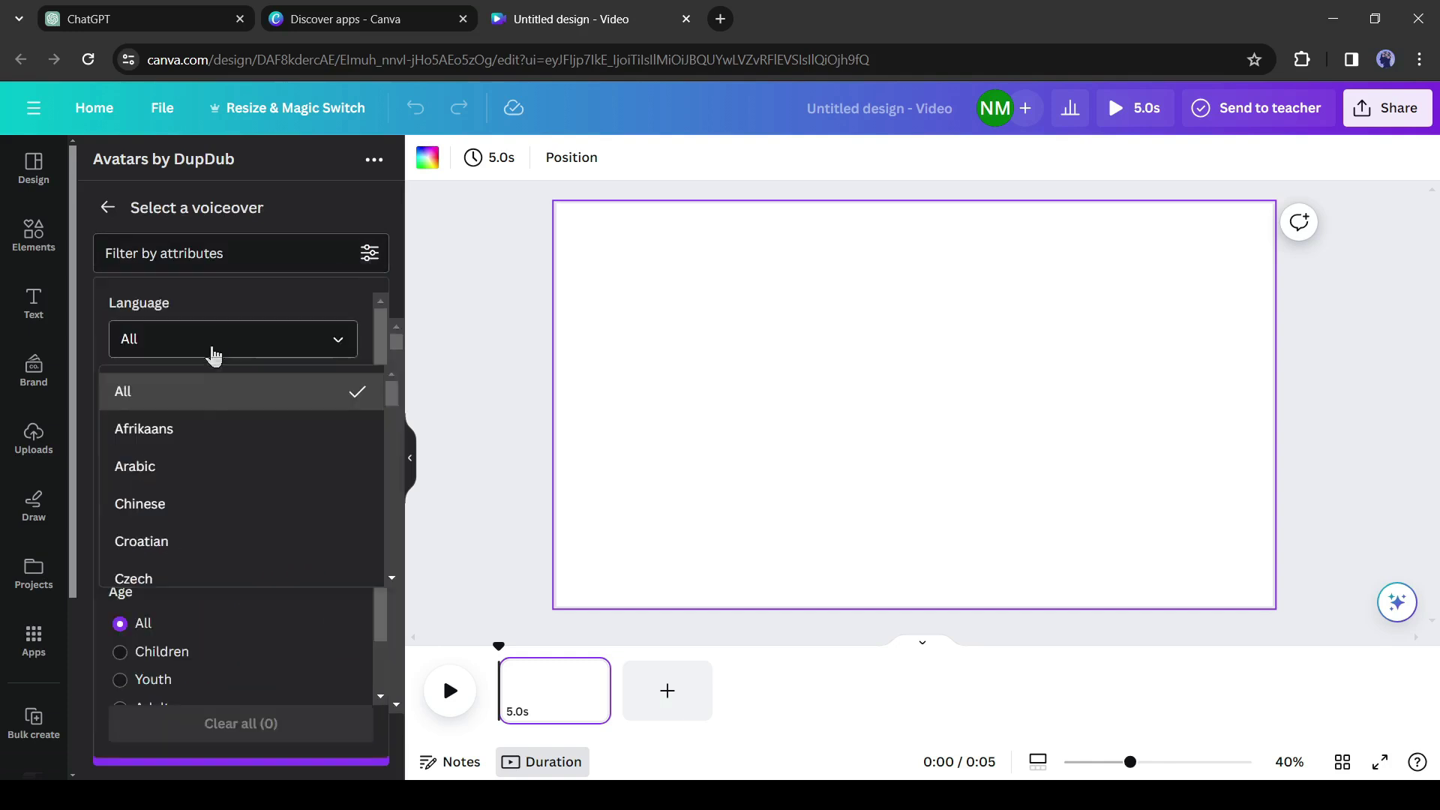
scroll(195, 450, down, 3)
click(187, 408)
click(227, 429)
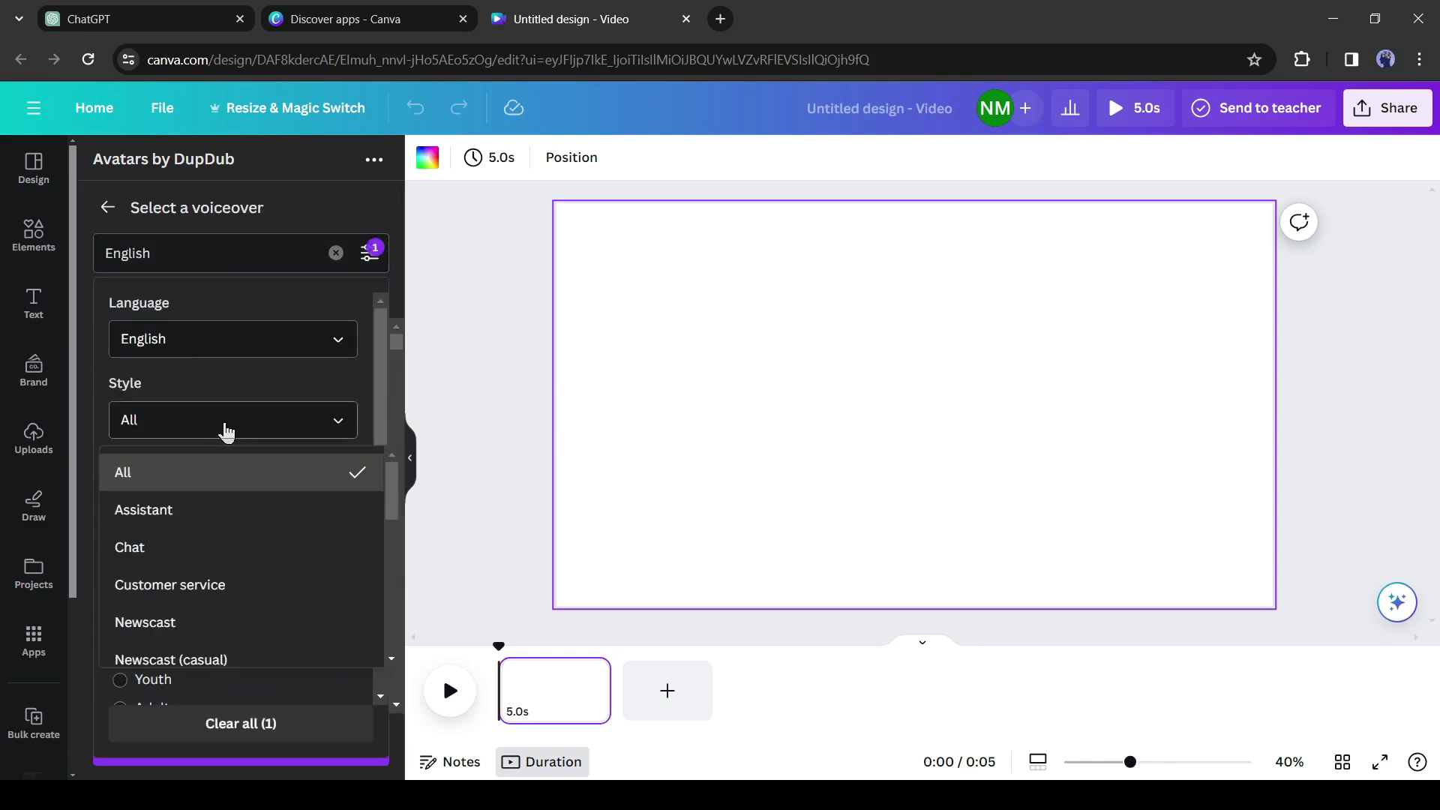
click(174, 472)
scroll(174, 478, down, 1)
key(ctrl+minus)
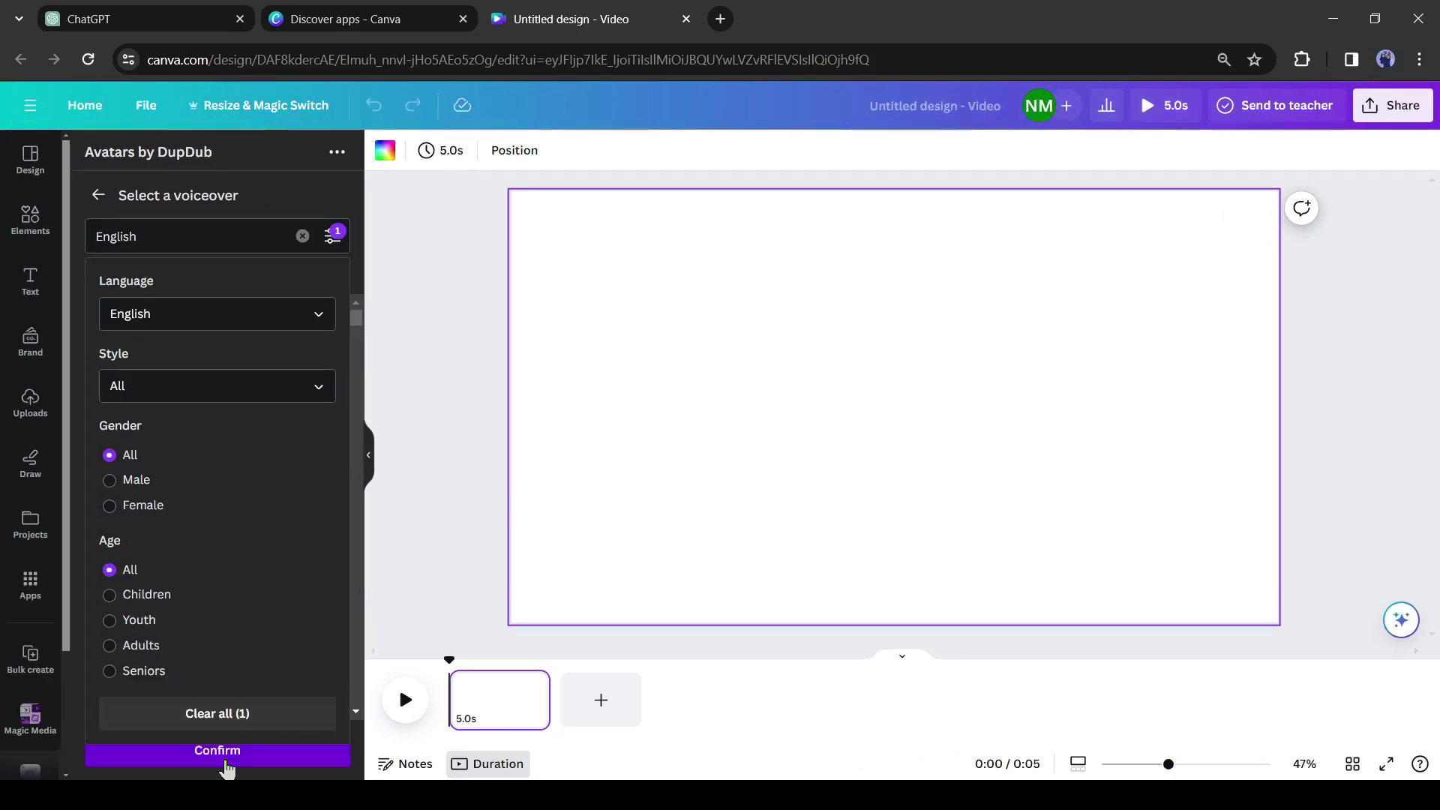
click(223, 756)
Choose the English audiobook narrative voice for the avatar
scroll(137, 383, down, 2)
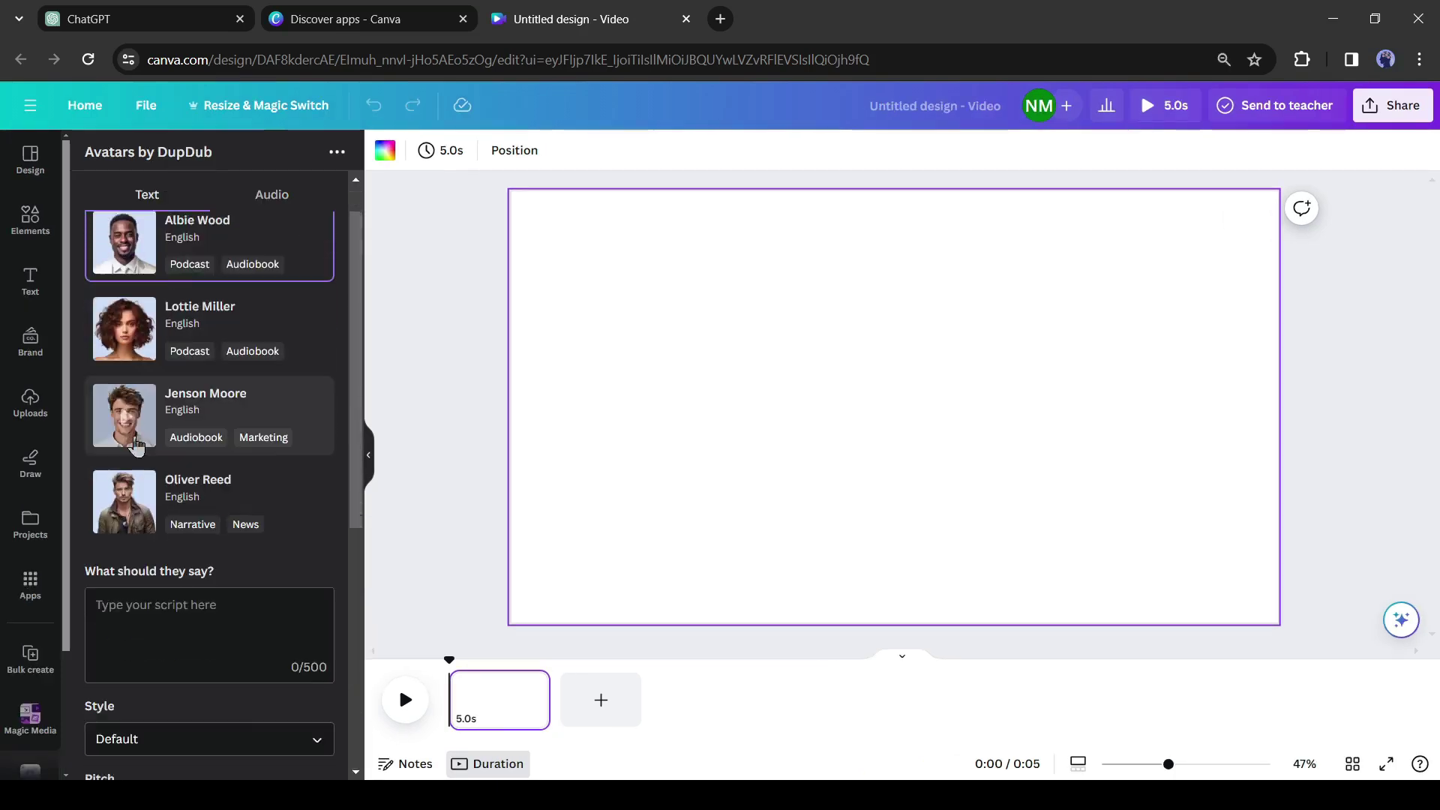
scroll(299, 258, up, 2)
click(313, 244)
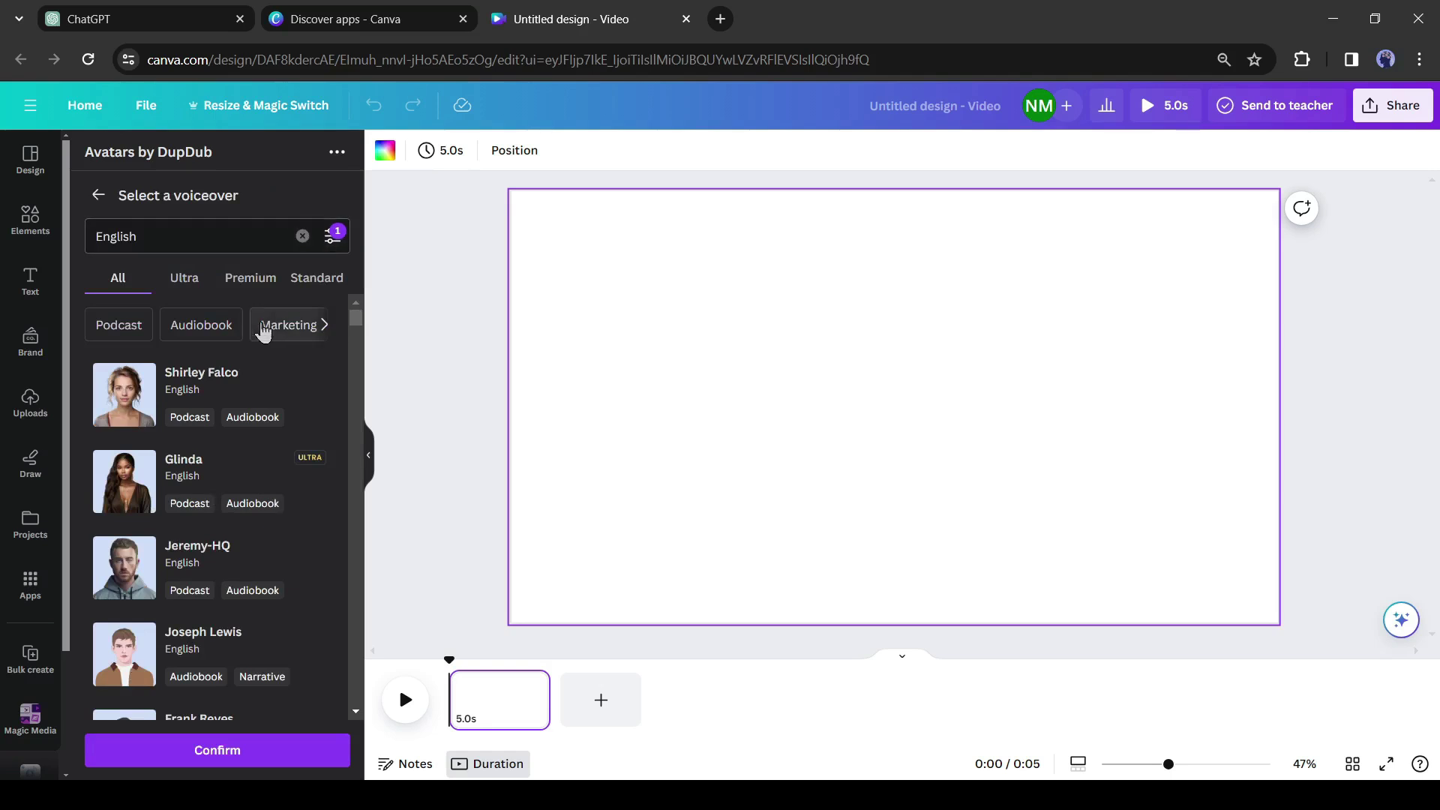
scroll(267, 325, down, 8)
click(255, 501)
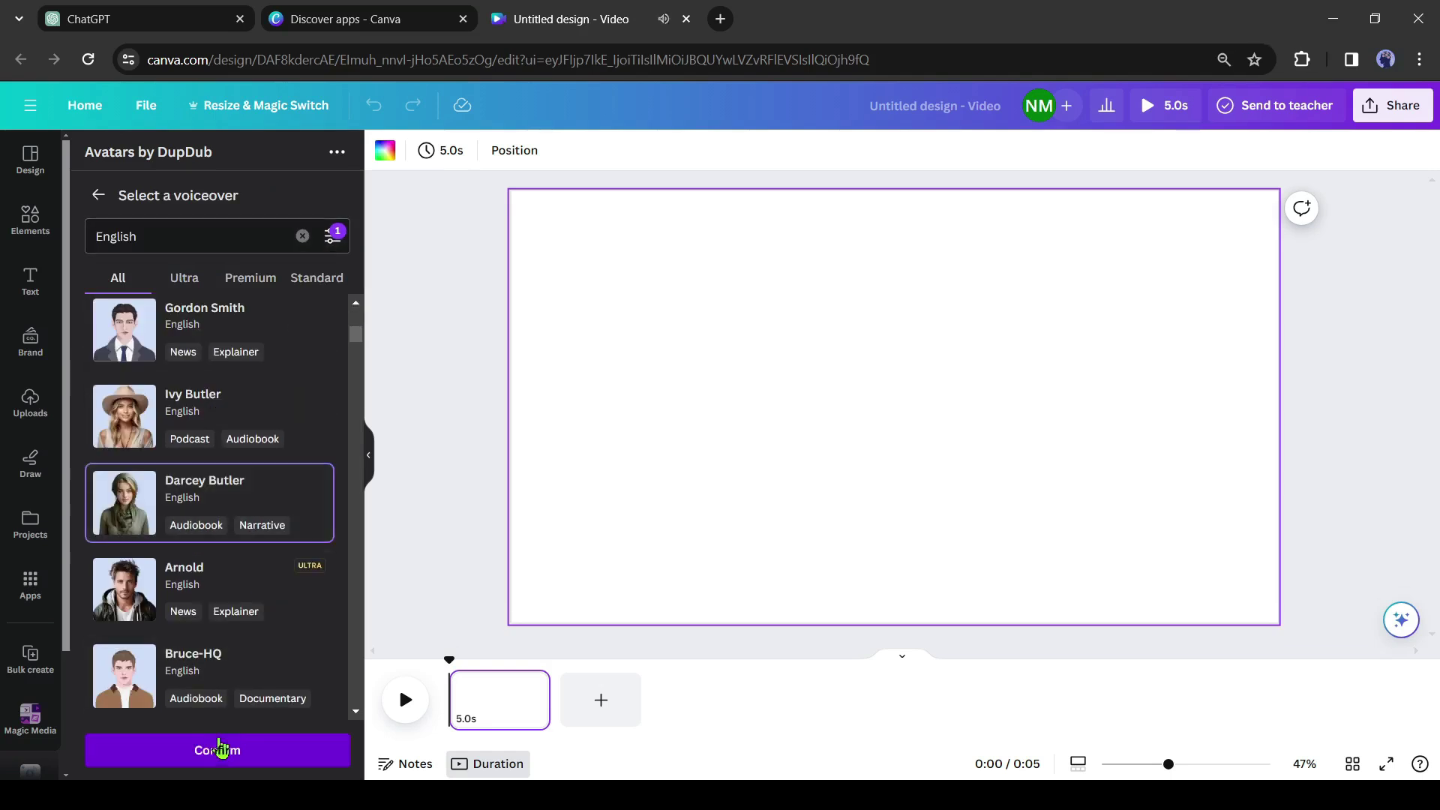
click(218, 750)
Paste the 273-character Leo and Max story as the avatar script
click(163, 707)
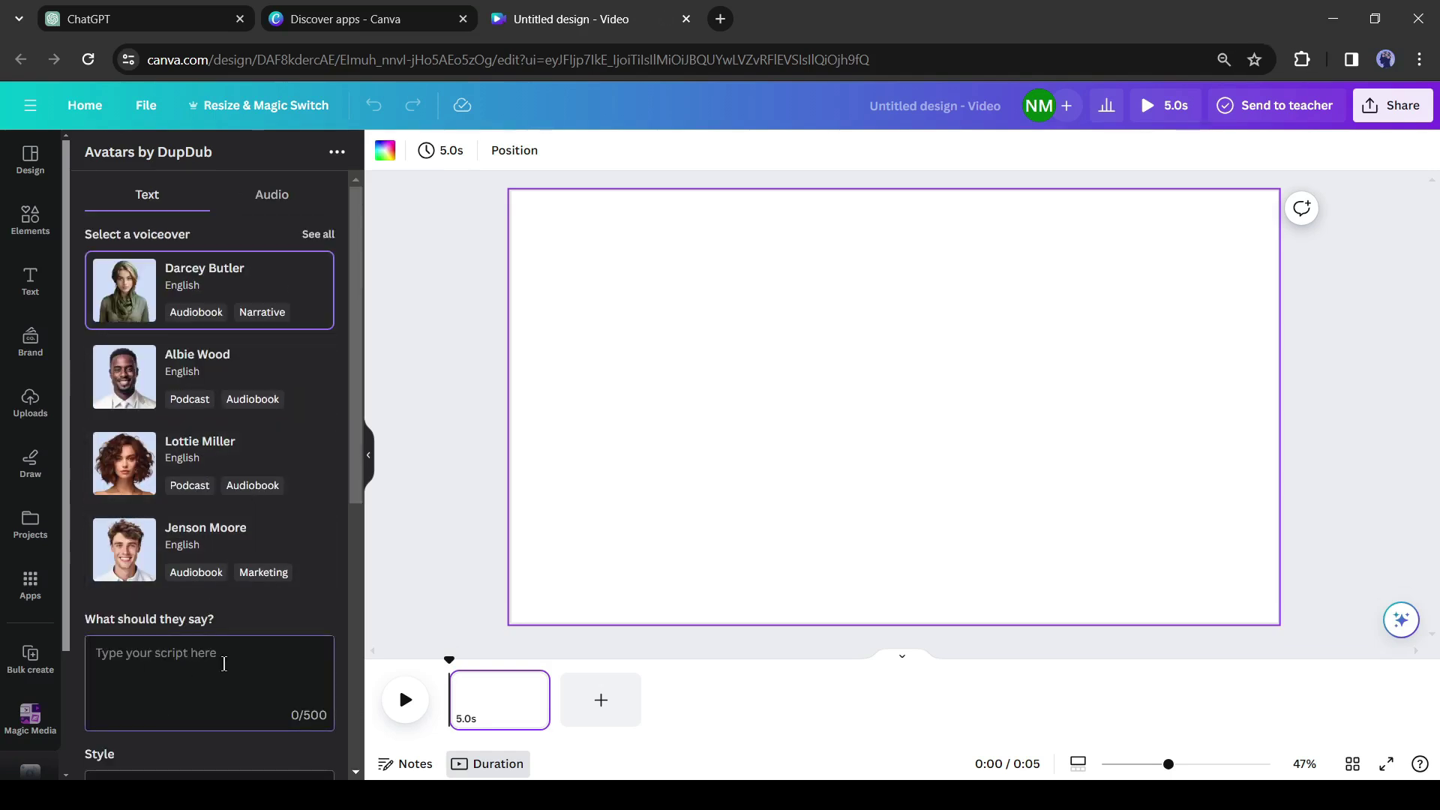
key(ctrl+v)
scroll(303, 633, down, 4)
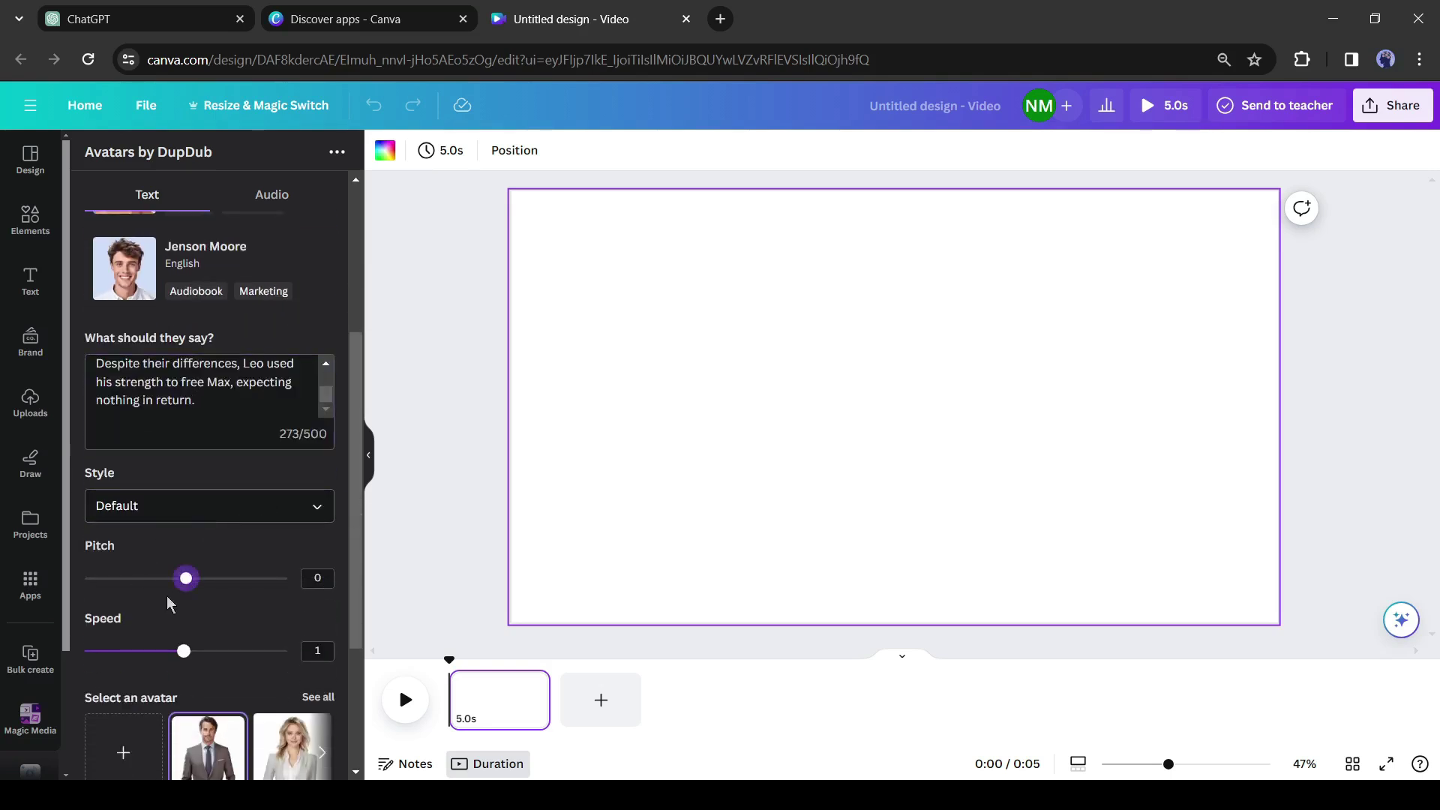
scroll(218, 645, down, 3)
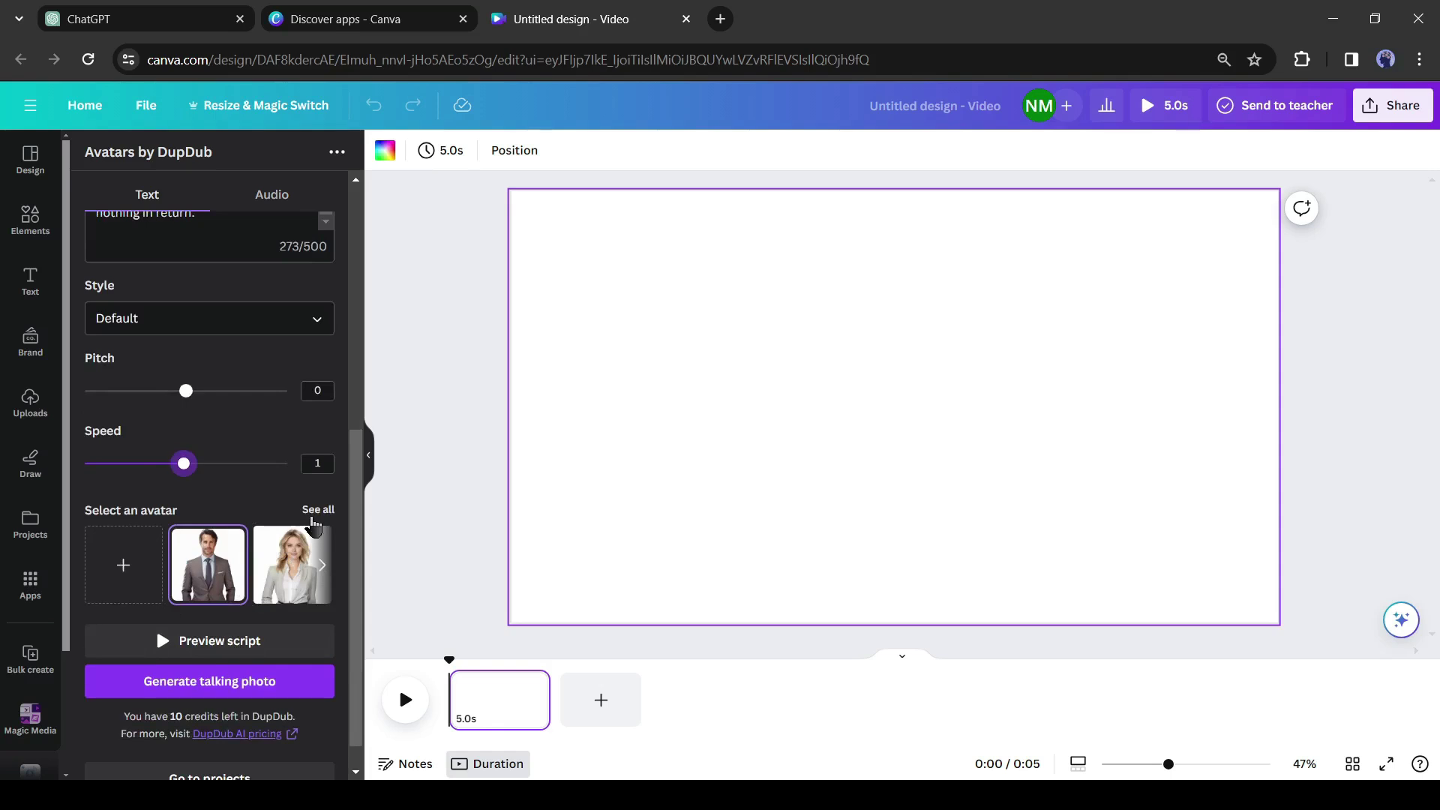
Choose the blonde woman avatar and preview the script
click(313, 517)
scroll(180, 480, down, 3)
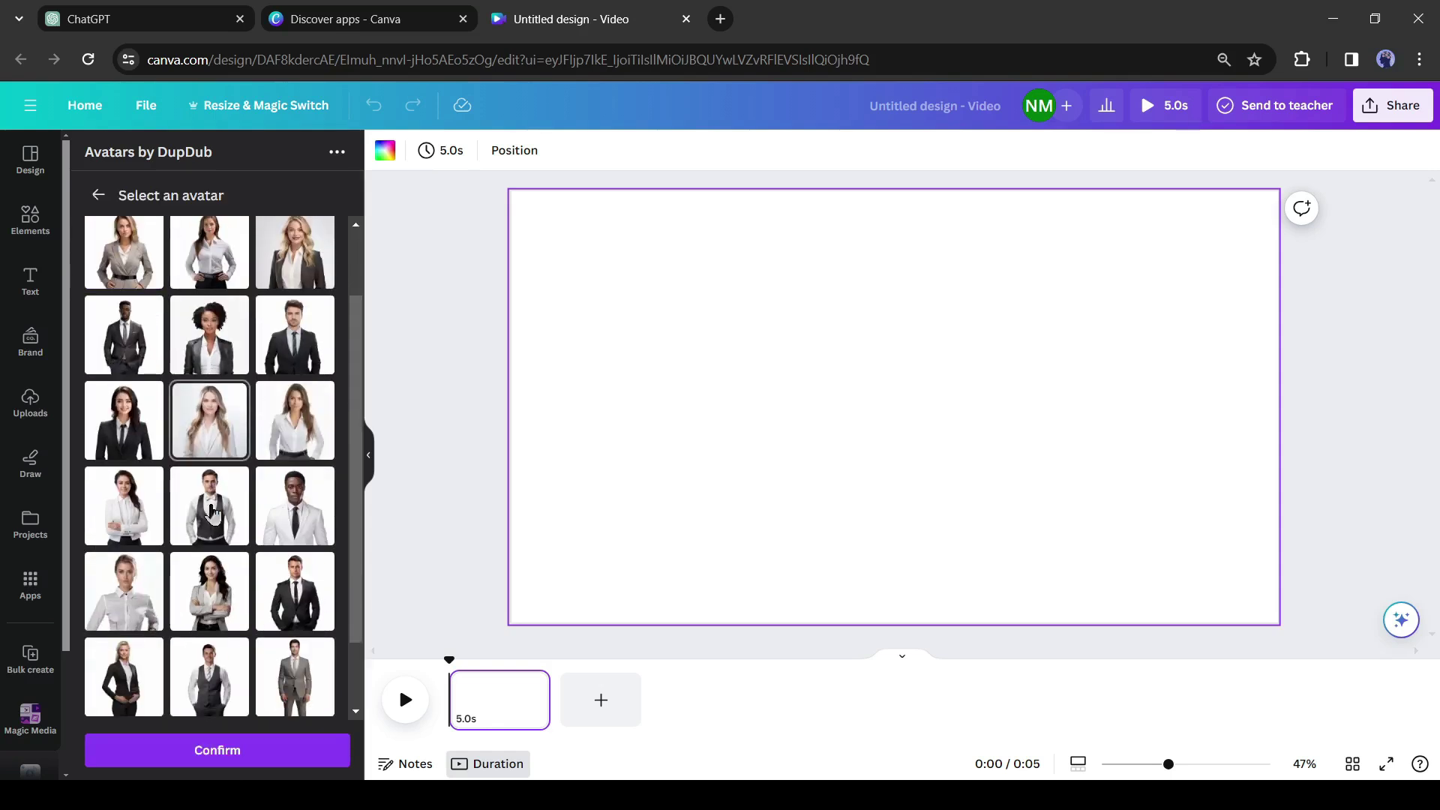
click(201, 668)
click(218, 750)
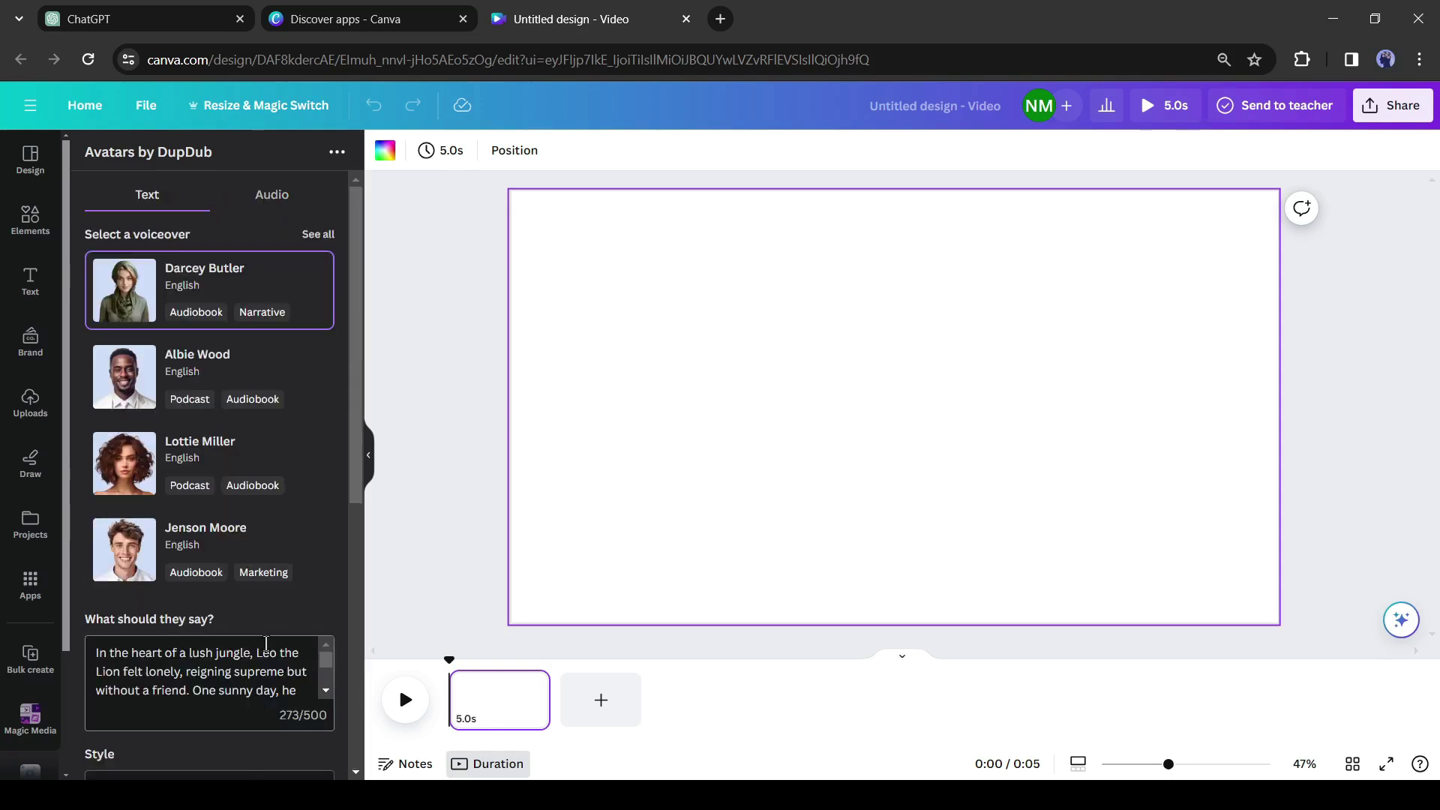
scroll(201, 638, down, 5)
click(201, 639)
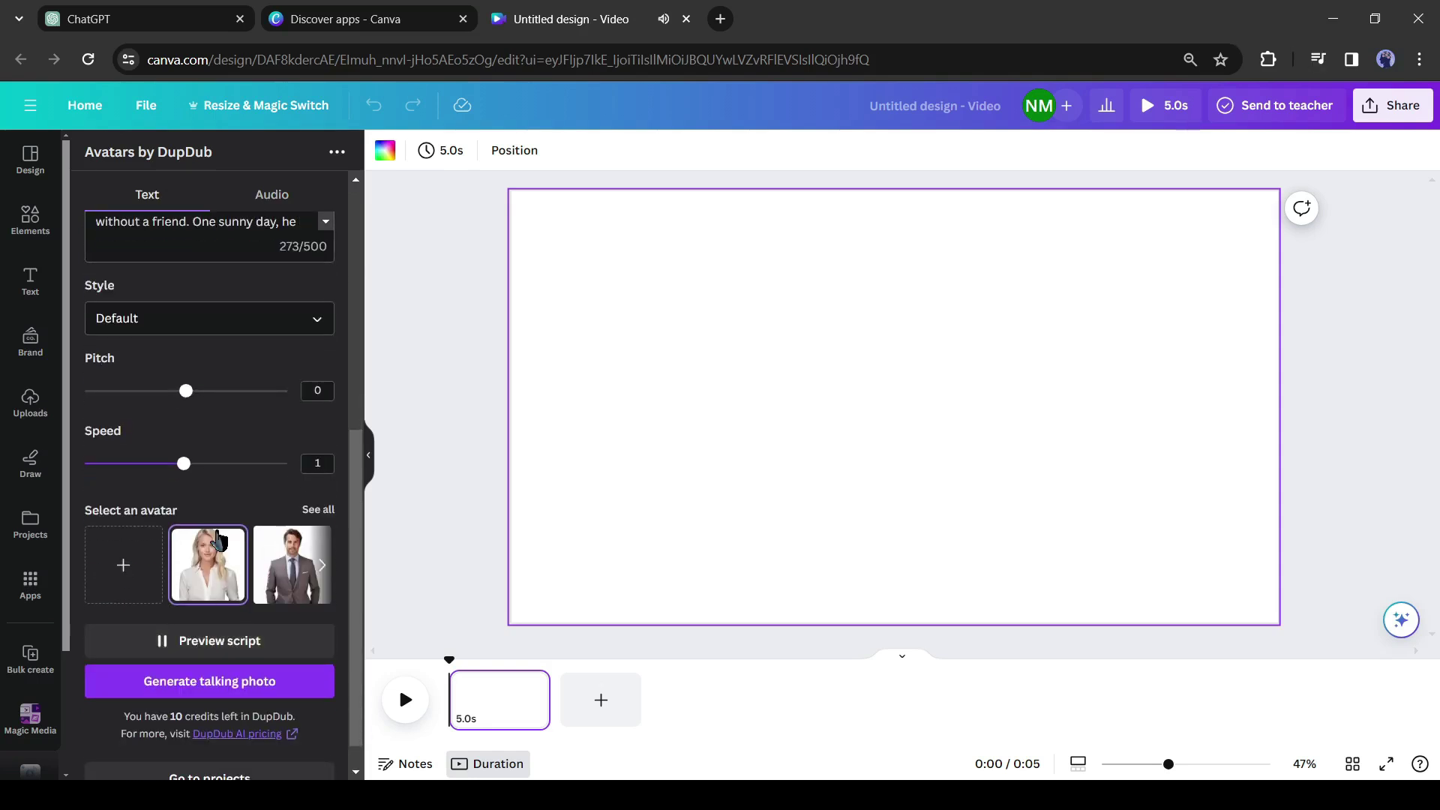
scroll(217, 538, up, 4)
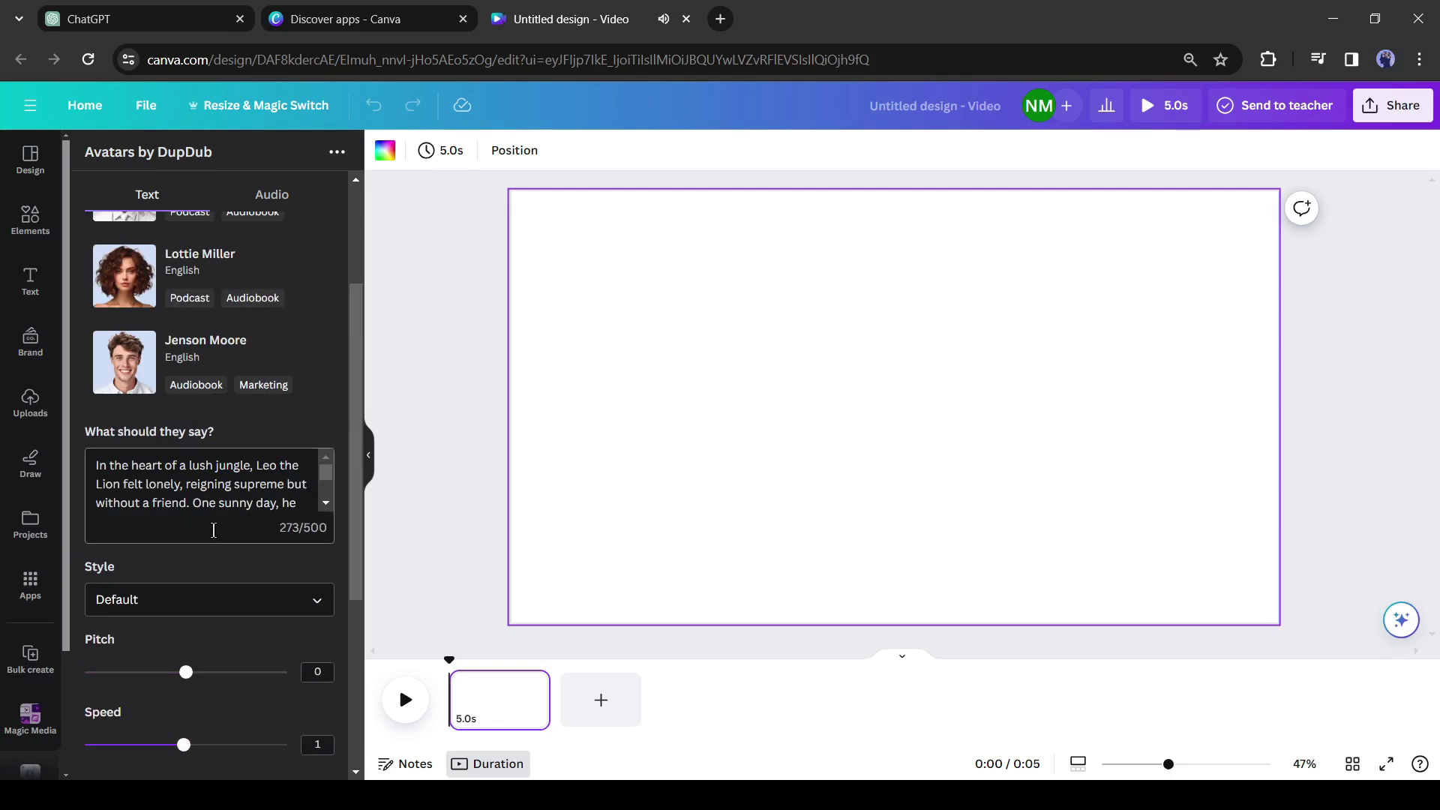
Set the narration speed to 1.25 and generate the talking-avatar clip
scroll(214, 531, down, 4)
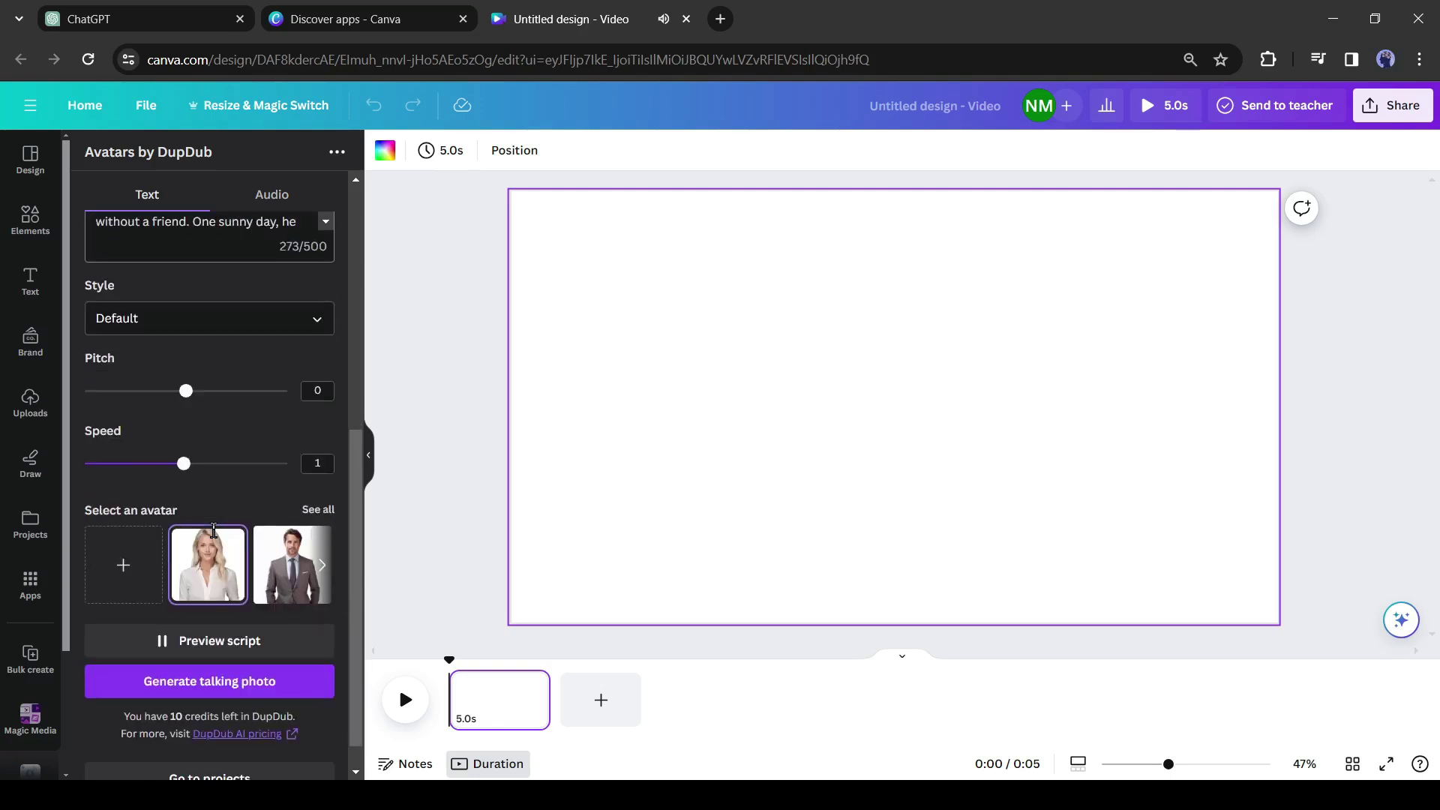
drag(184, 463, 209, 463)
click(212, 642)
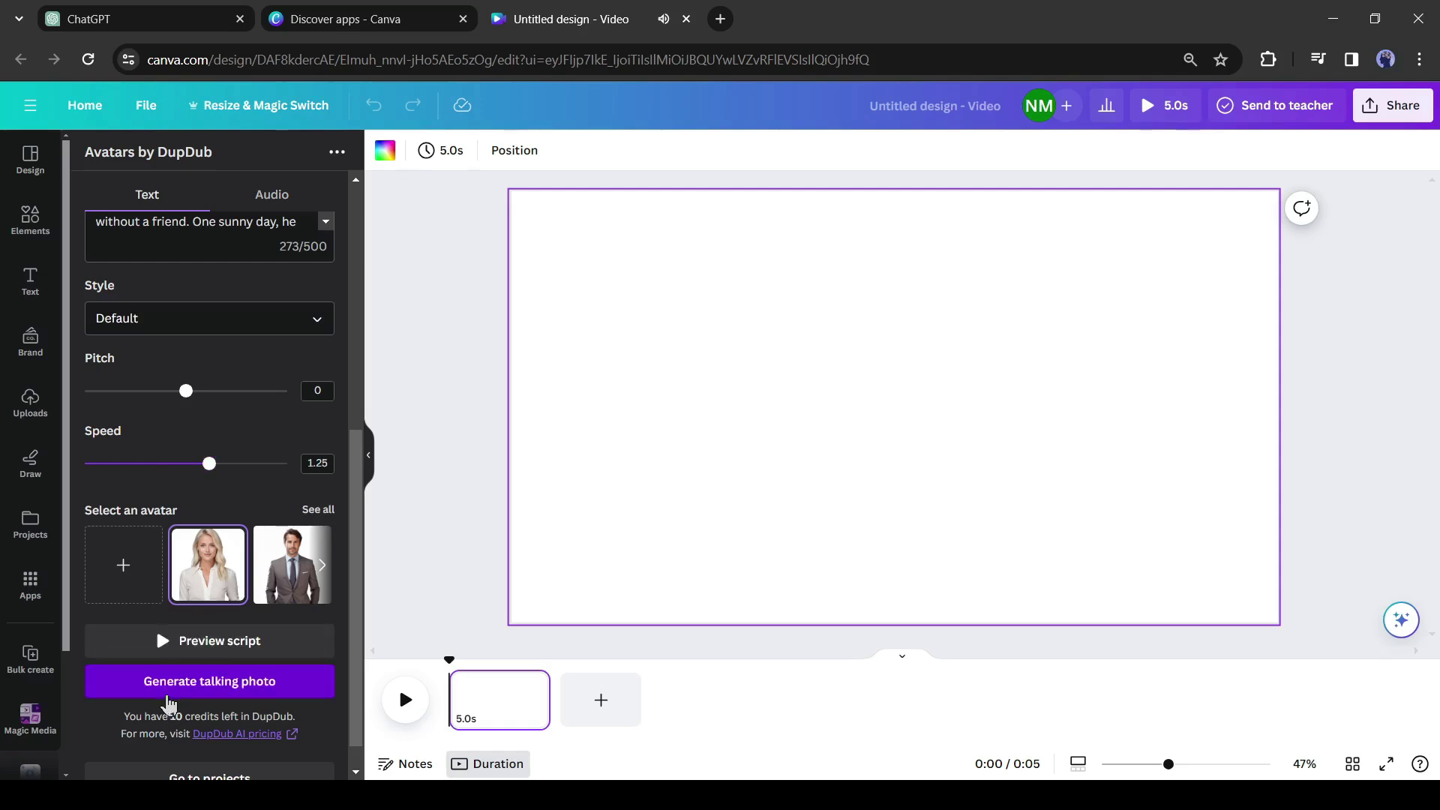
click(168, 694)
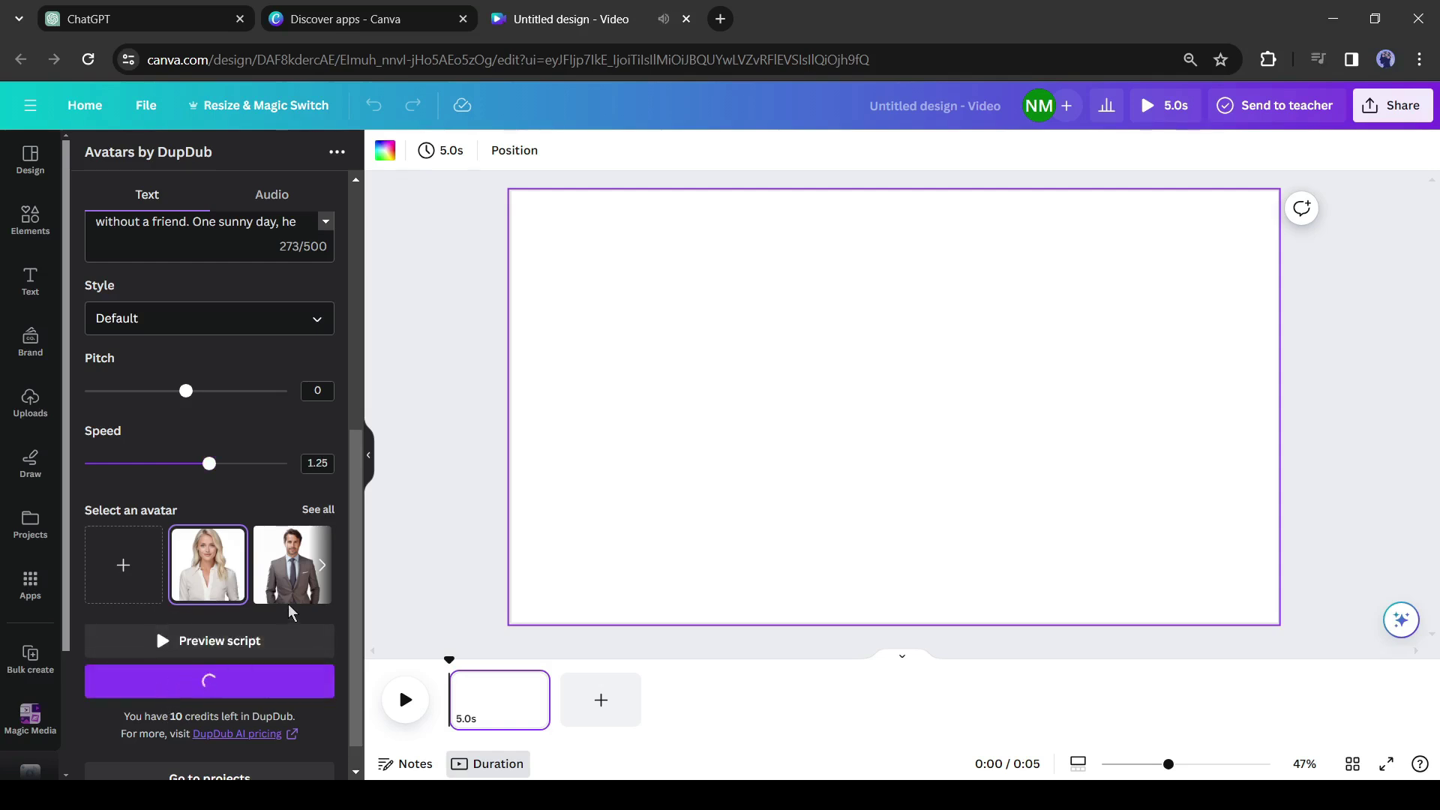
scroll(293, 605, down, 1)
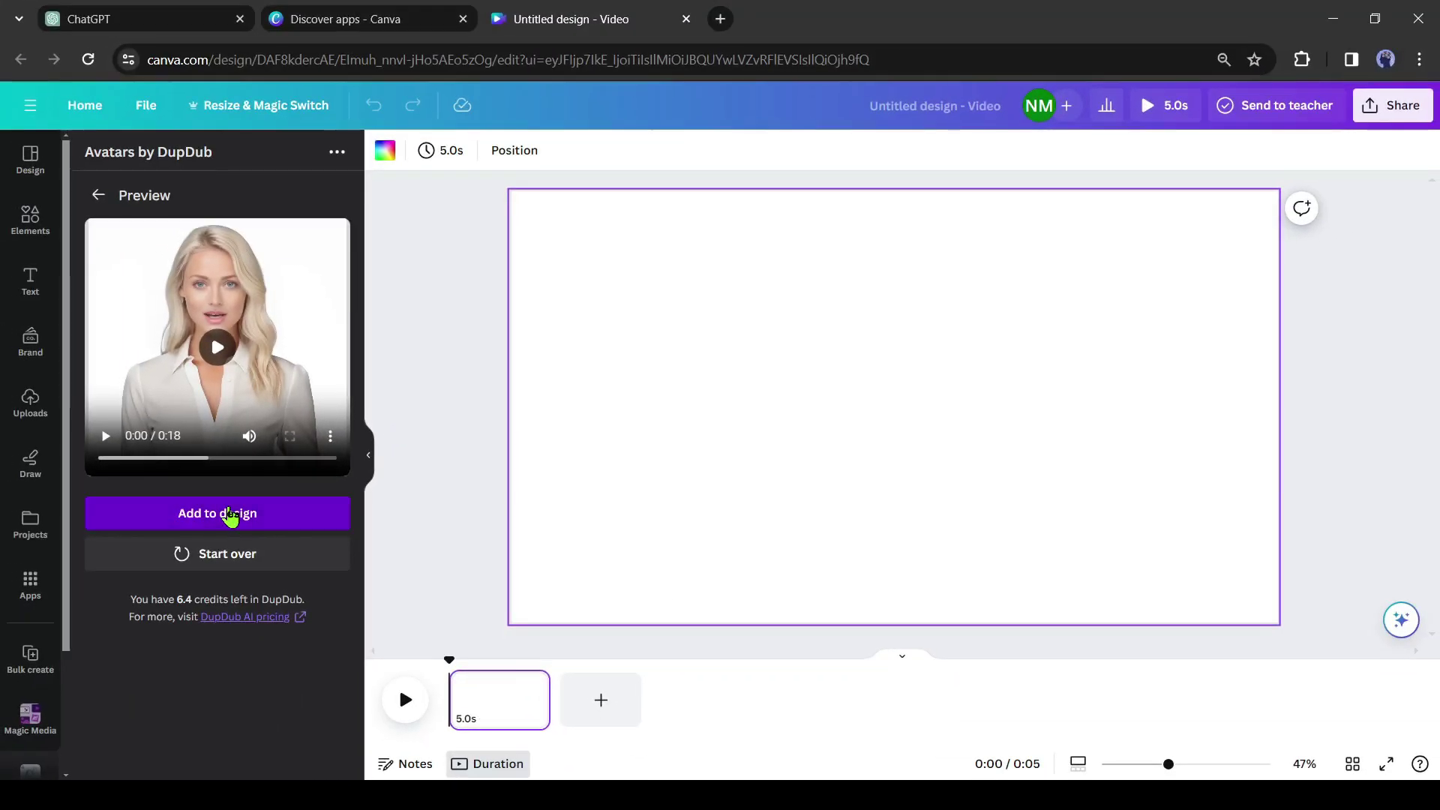
Add the avatar video to the page, move it upper left and enlarge it to 554×554
click(231, 516)
drag(886, 424, 780, 315)
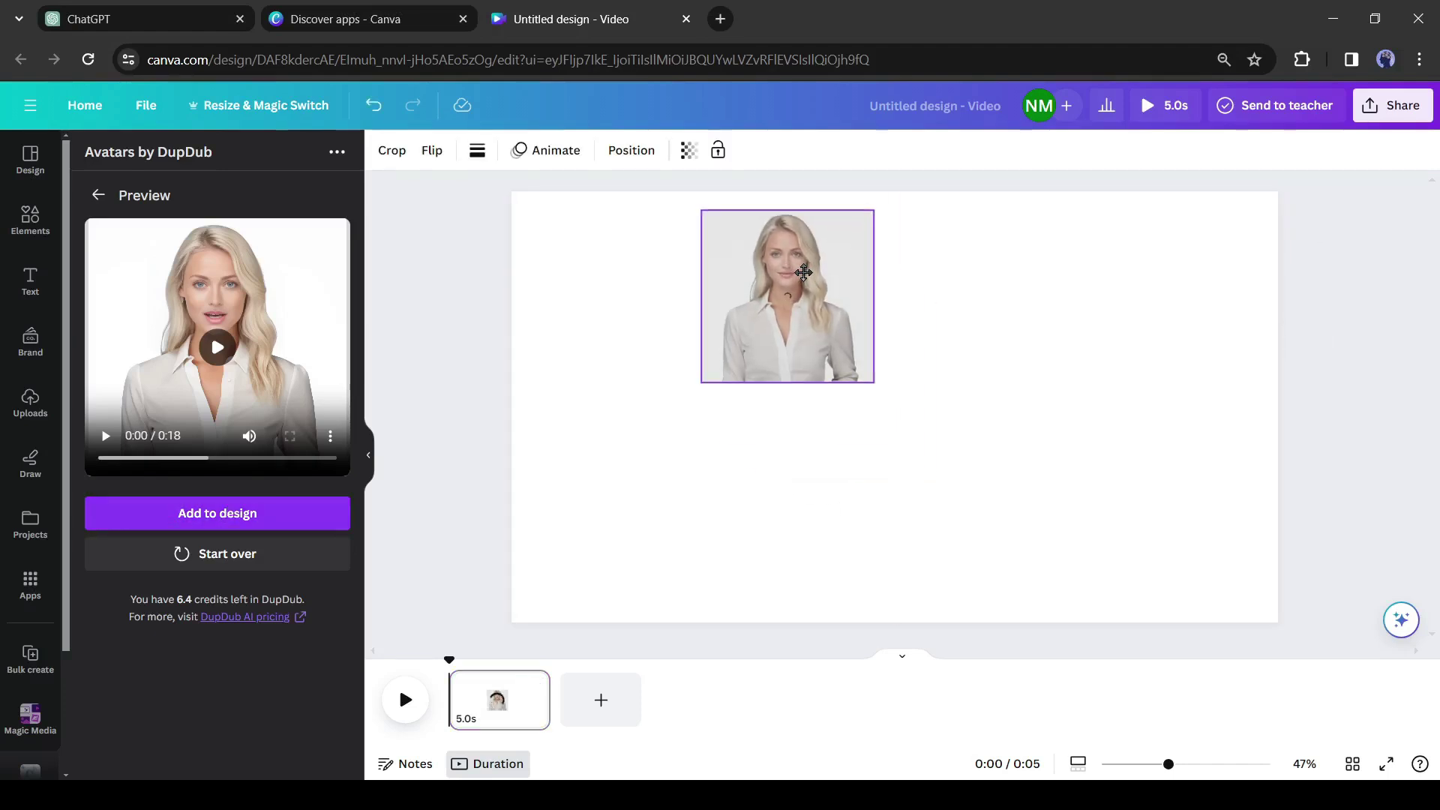
drag(875, 382, 1141, 601)
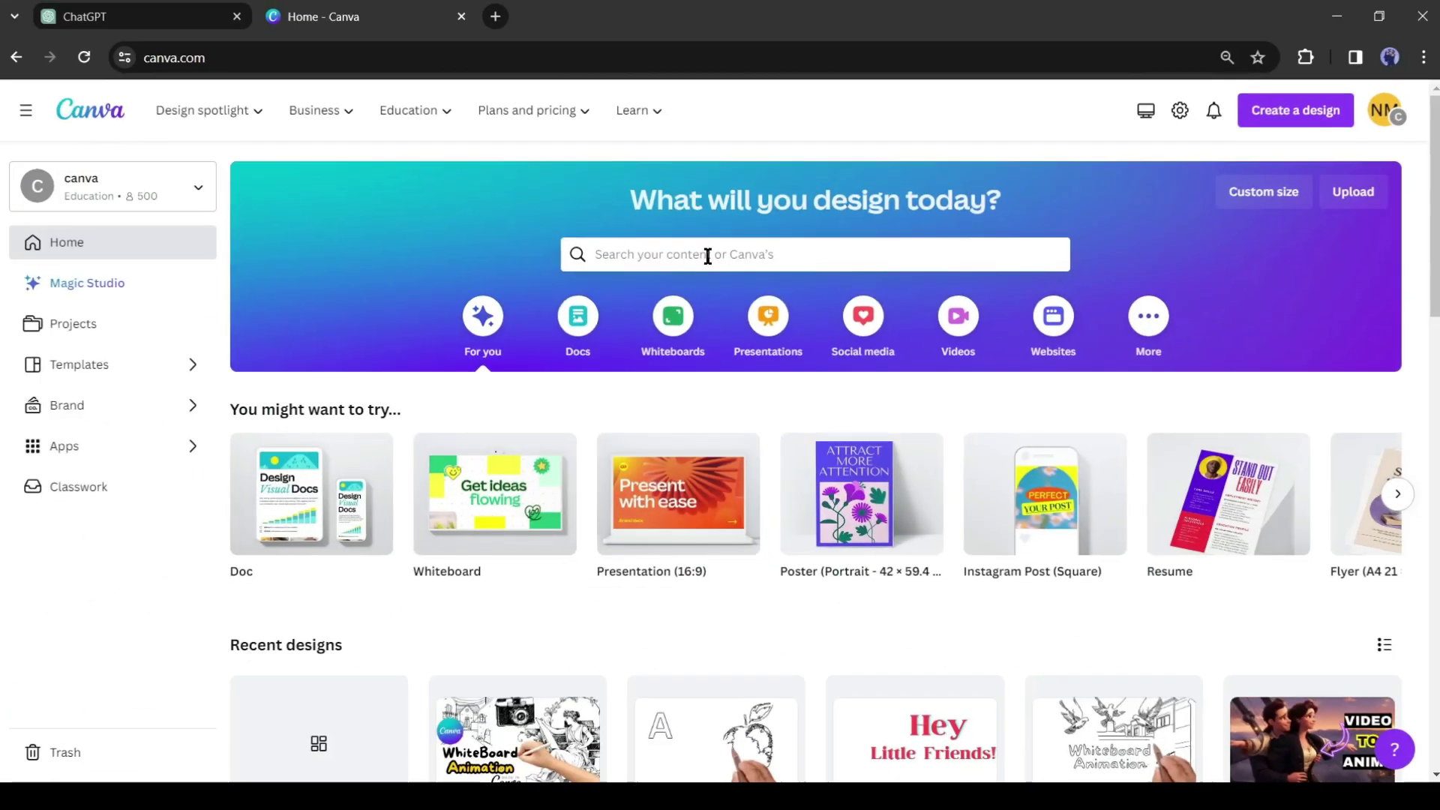
Search templates for 'storybook' and create a blank Story Book design
click(707, 256)
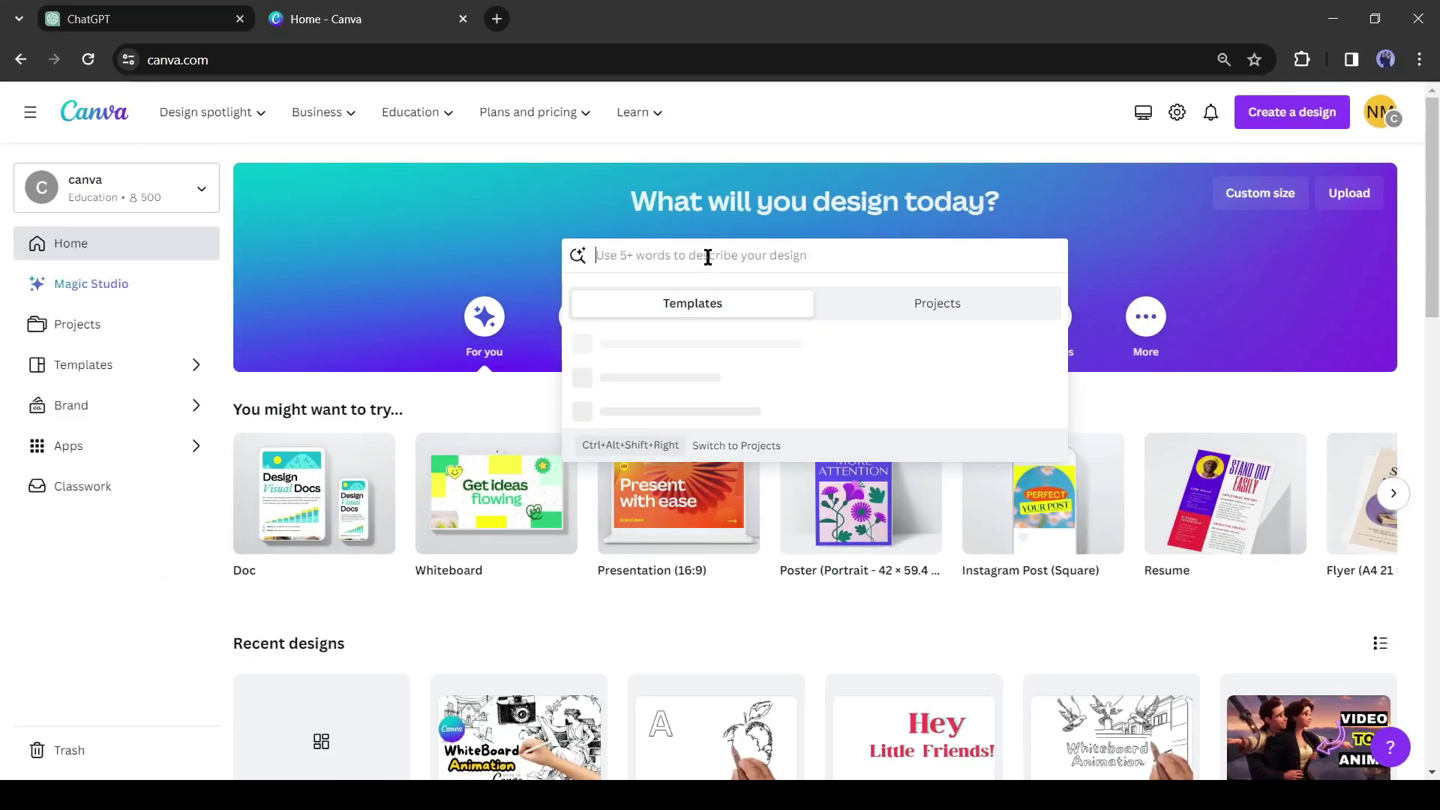
text(storybook)
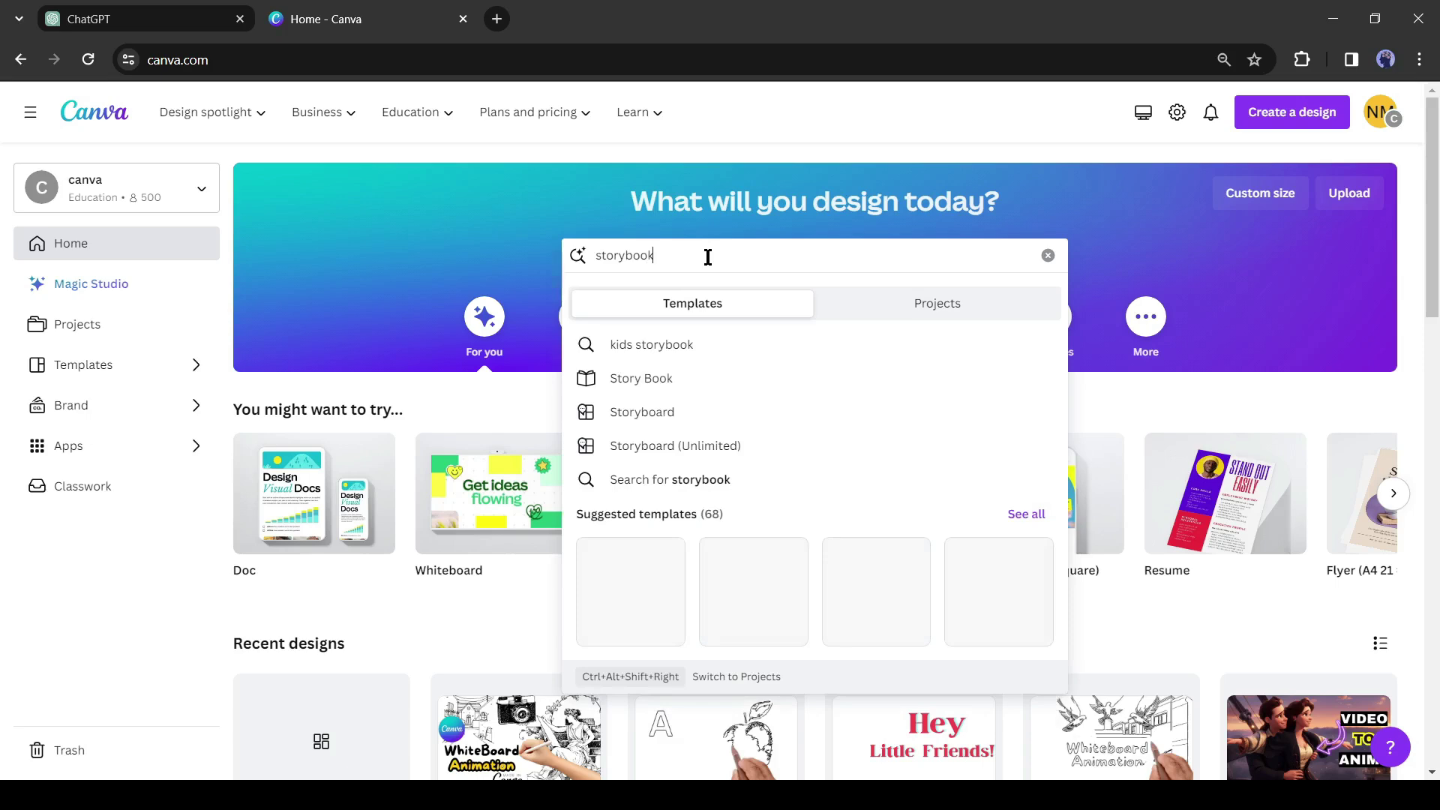
key(Down)
key(Return)
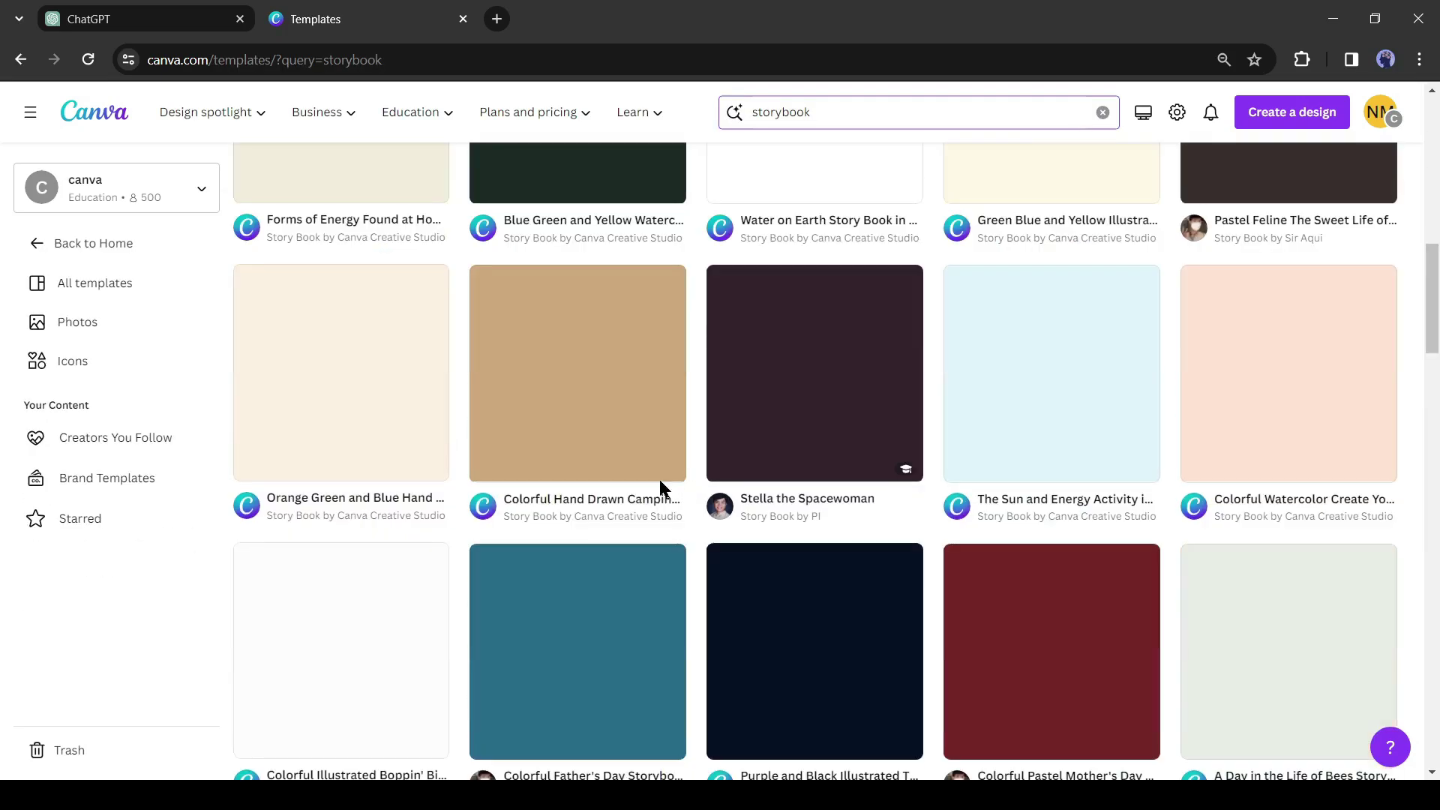
scroll(590, 510, down, 20)
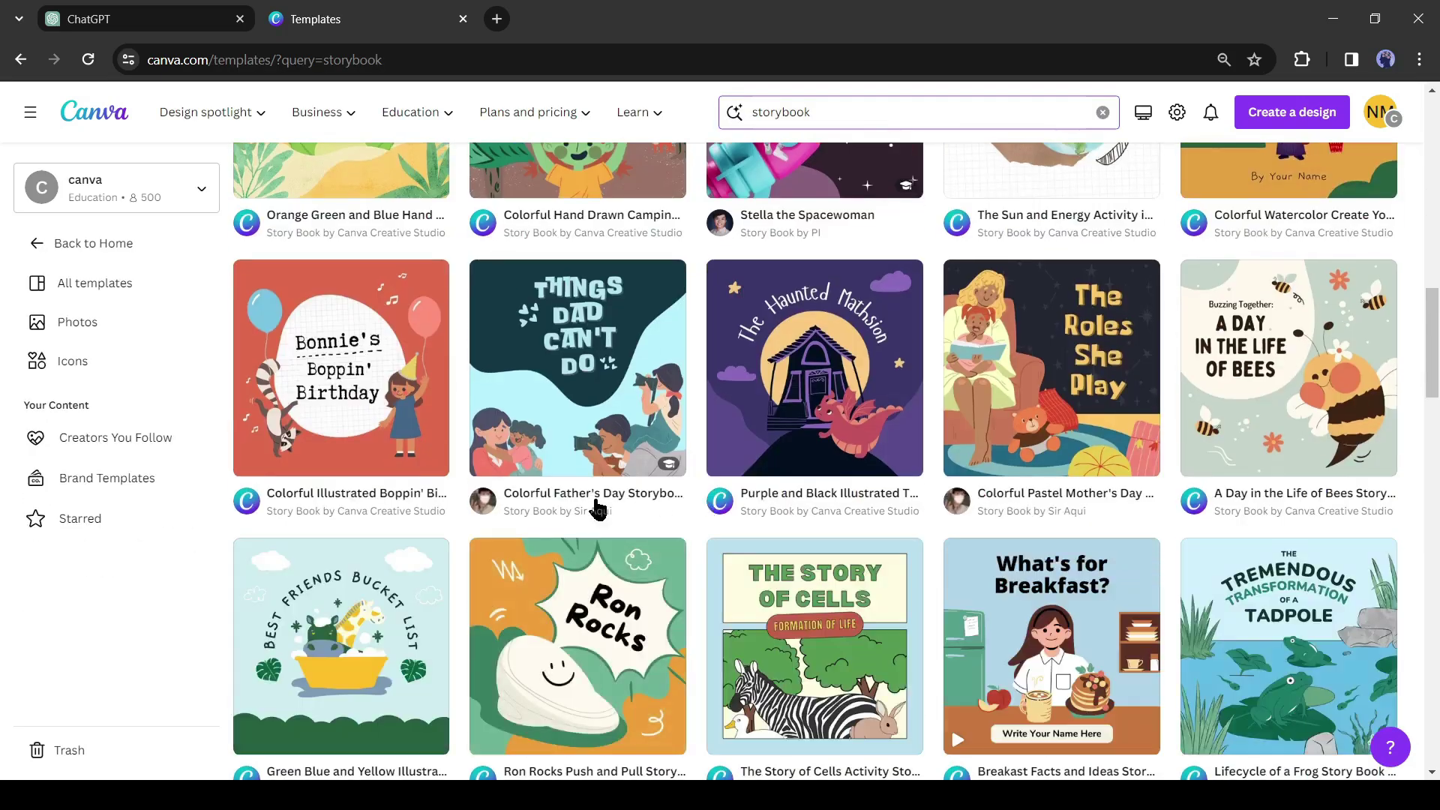
scroll(495, 504, down, 5)
scroll(569, 498, up, 20)
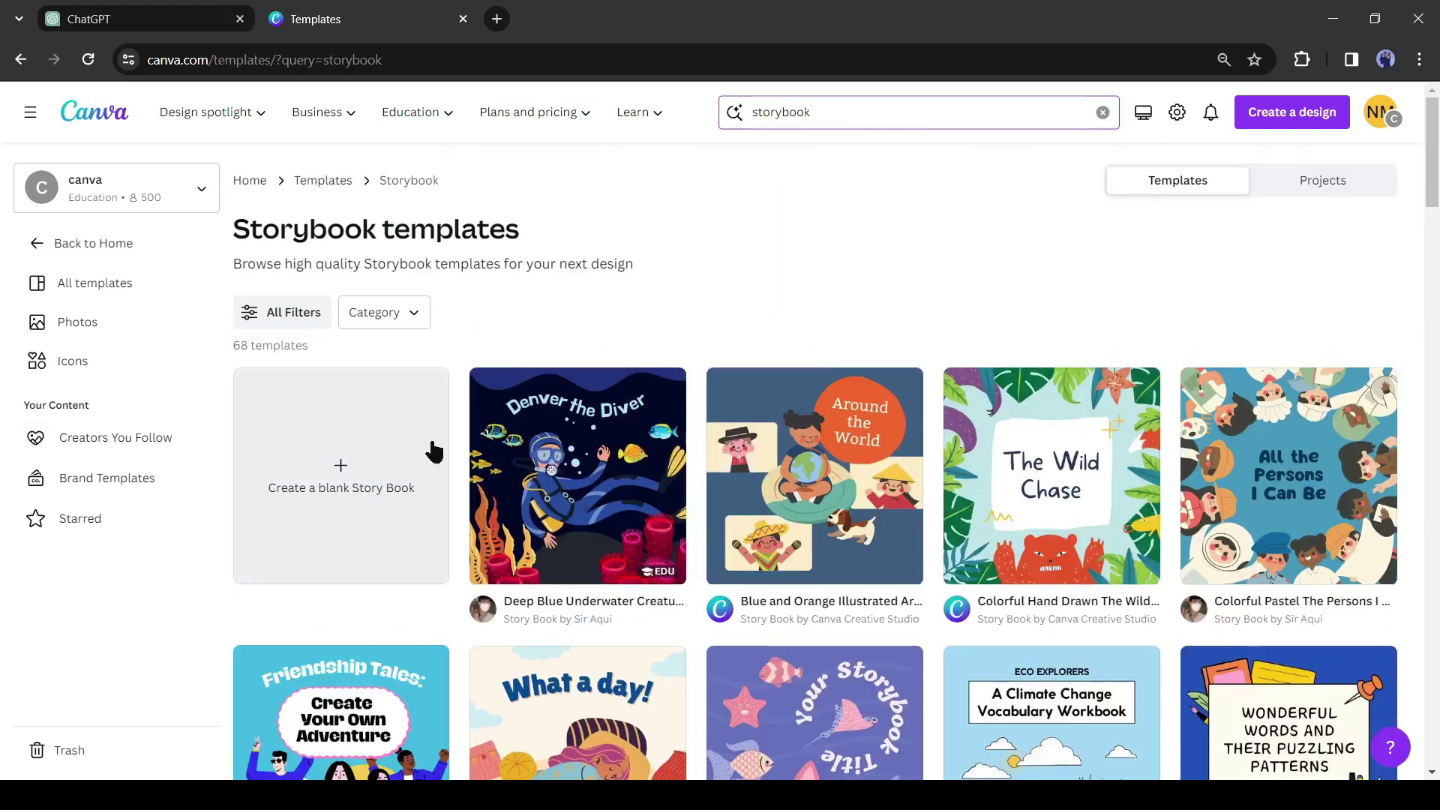
click(335, 475)
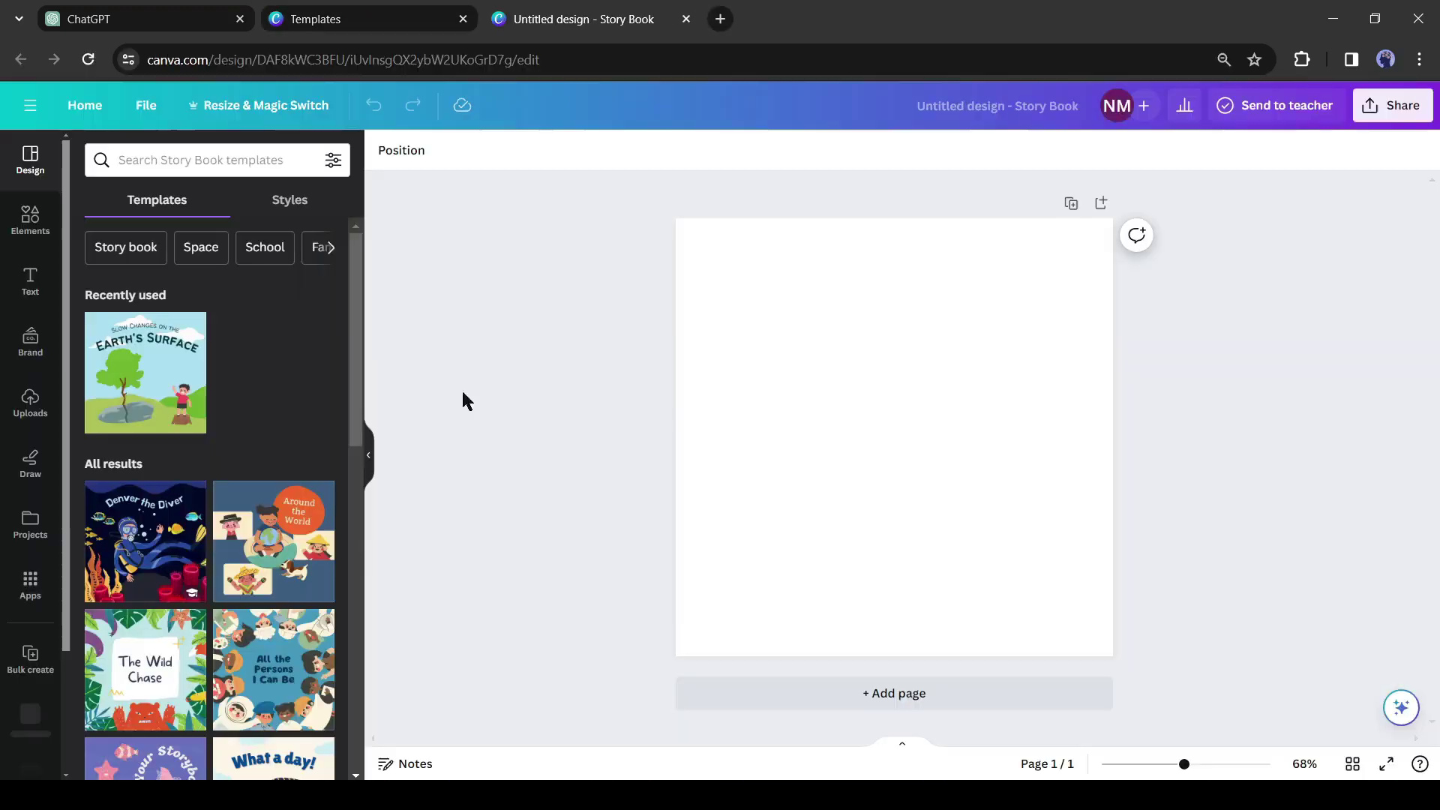
Set the Story Book page background to pale cream #FDFCD5
click(744, 453)
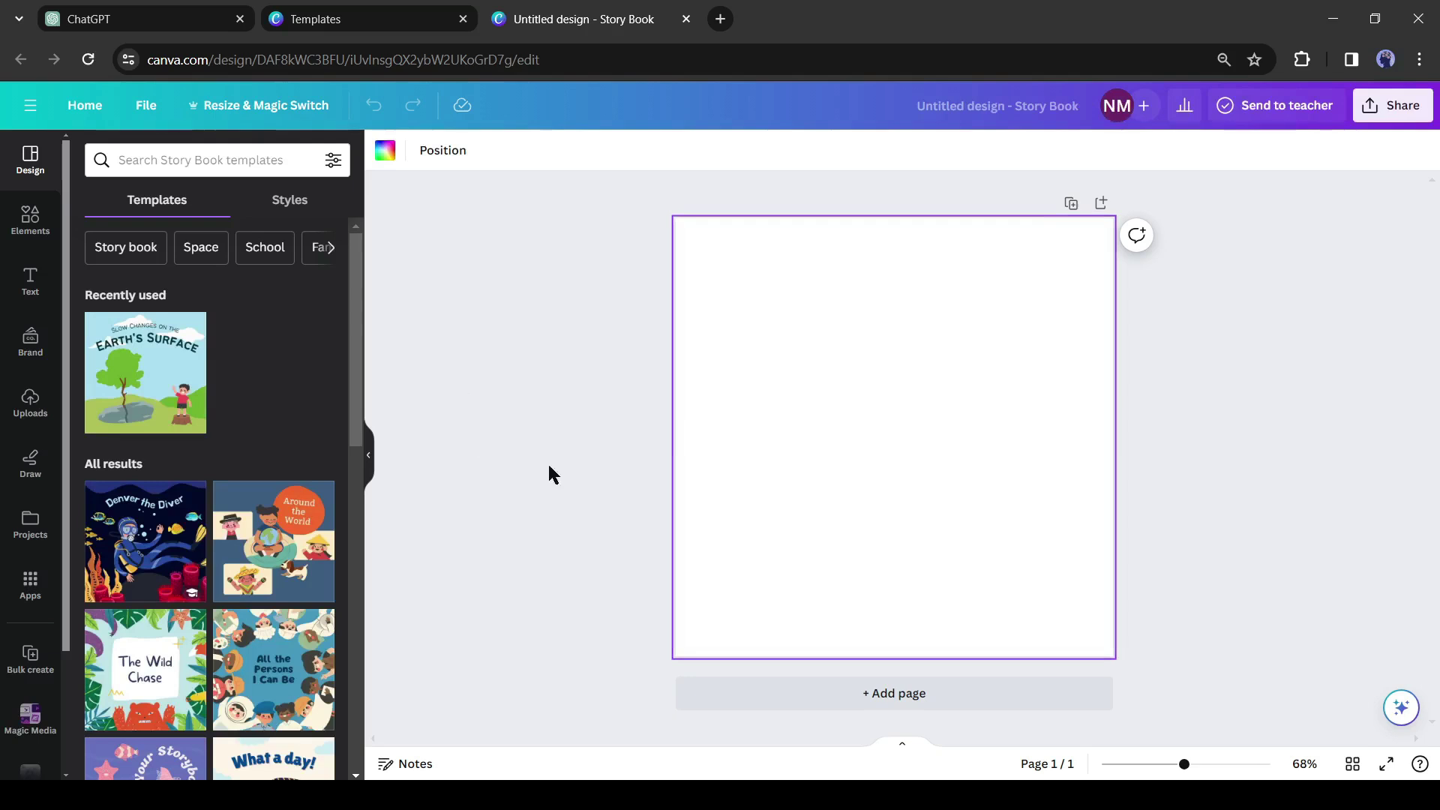
click(391, 161)
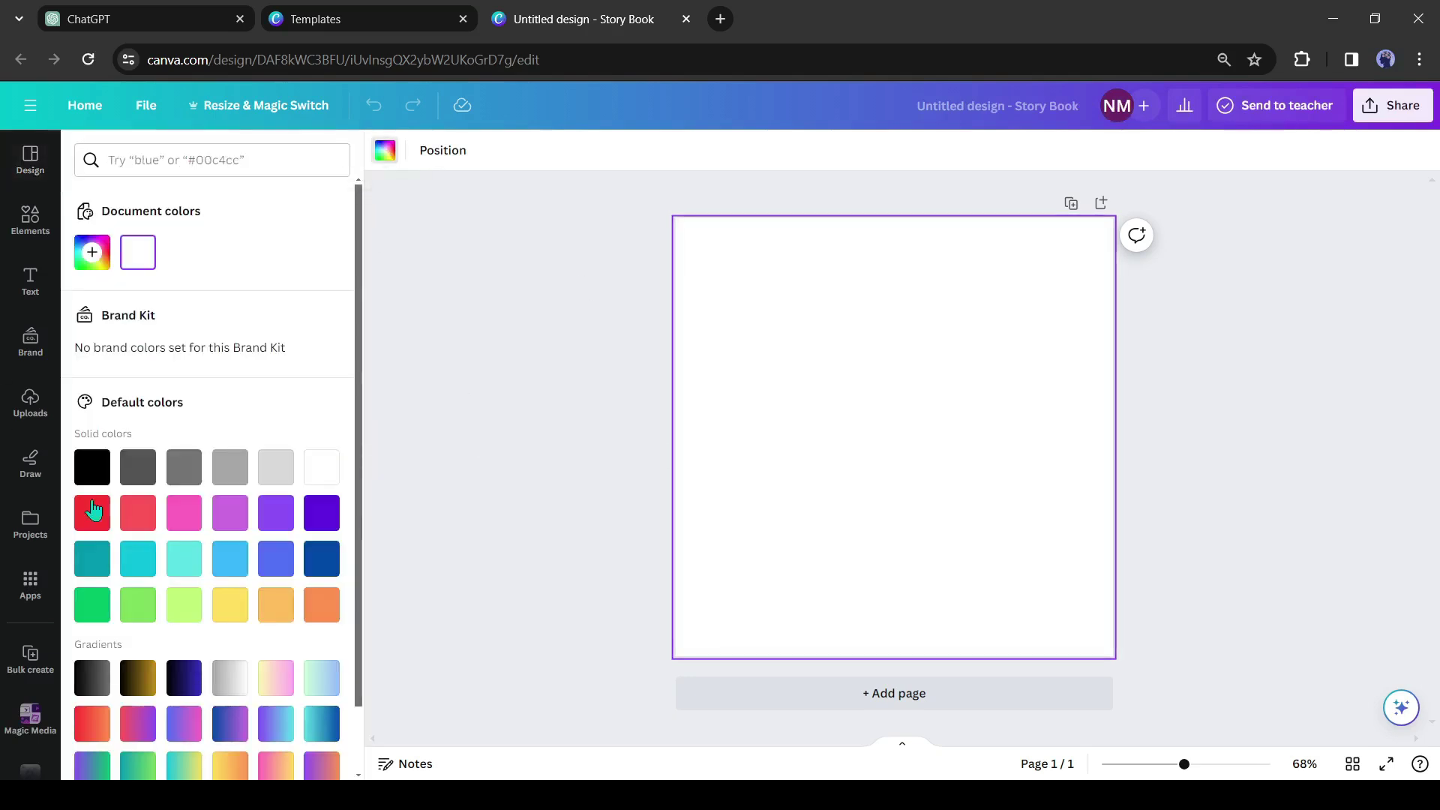
click(231, 603)
click(138, 253)
click(233, 601)
click(91, 253)
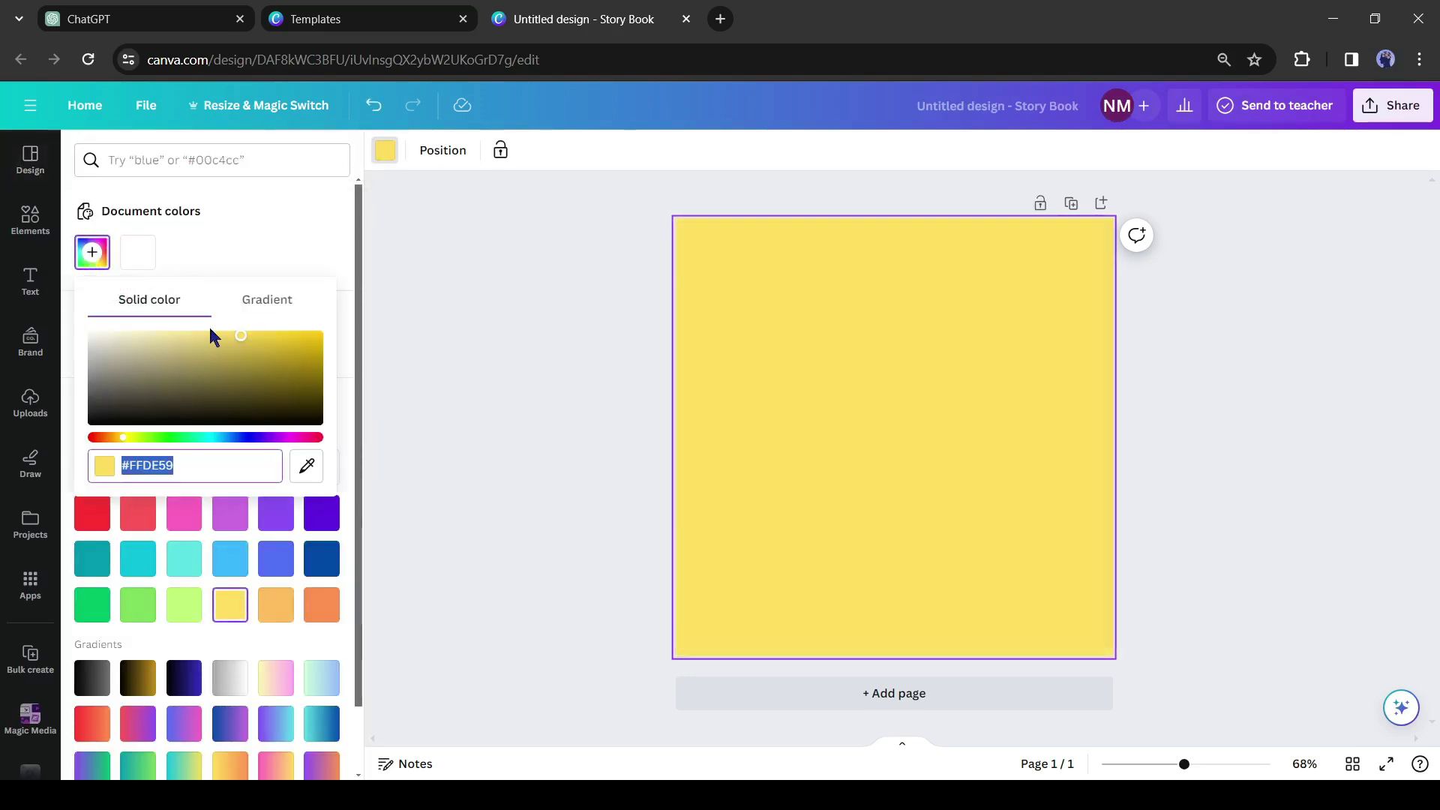
click(119, 335)
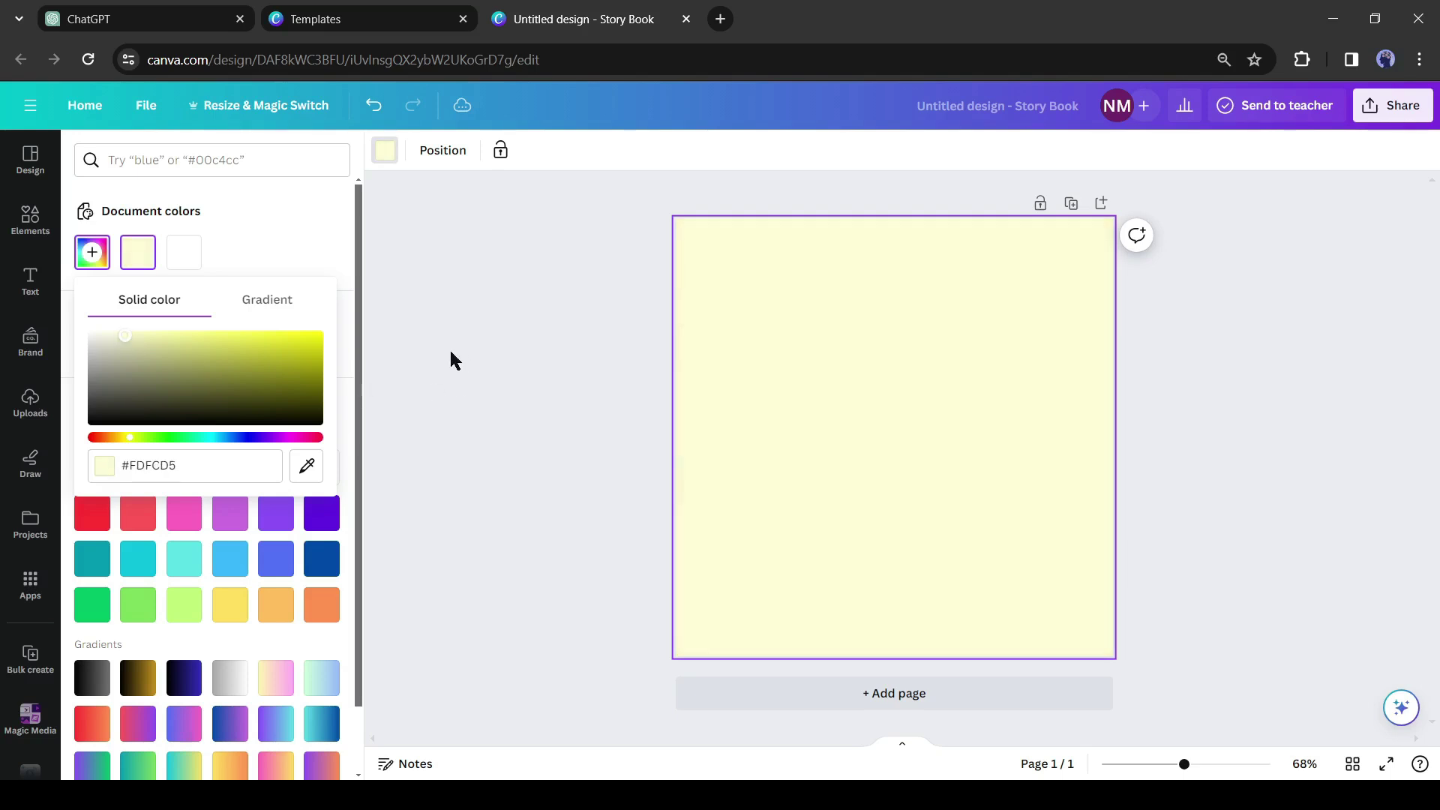
key(Escape)
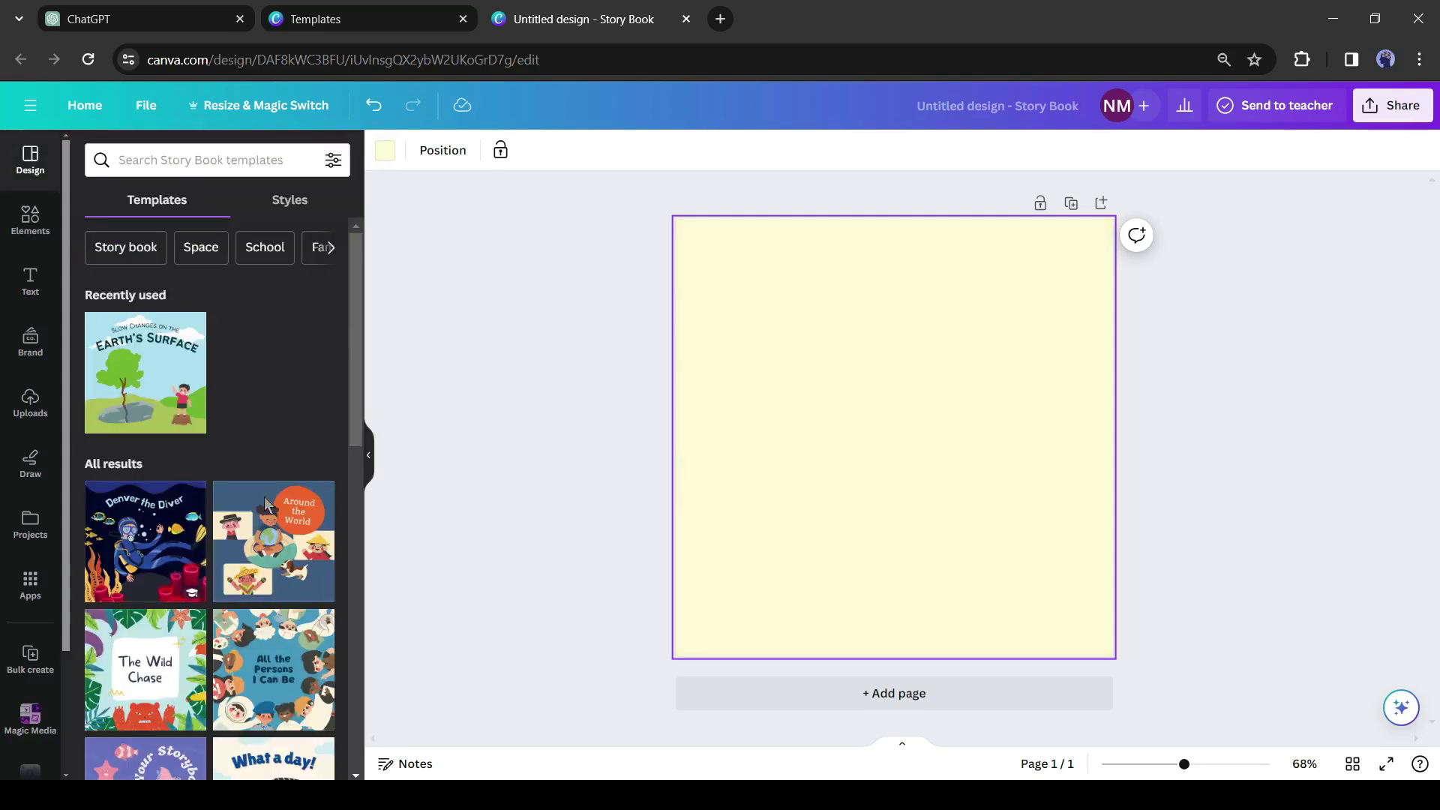
Add a blob-shaped frame from the Frames library to the page
click(30, 238)
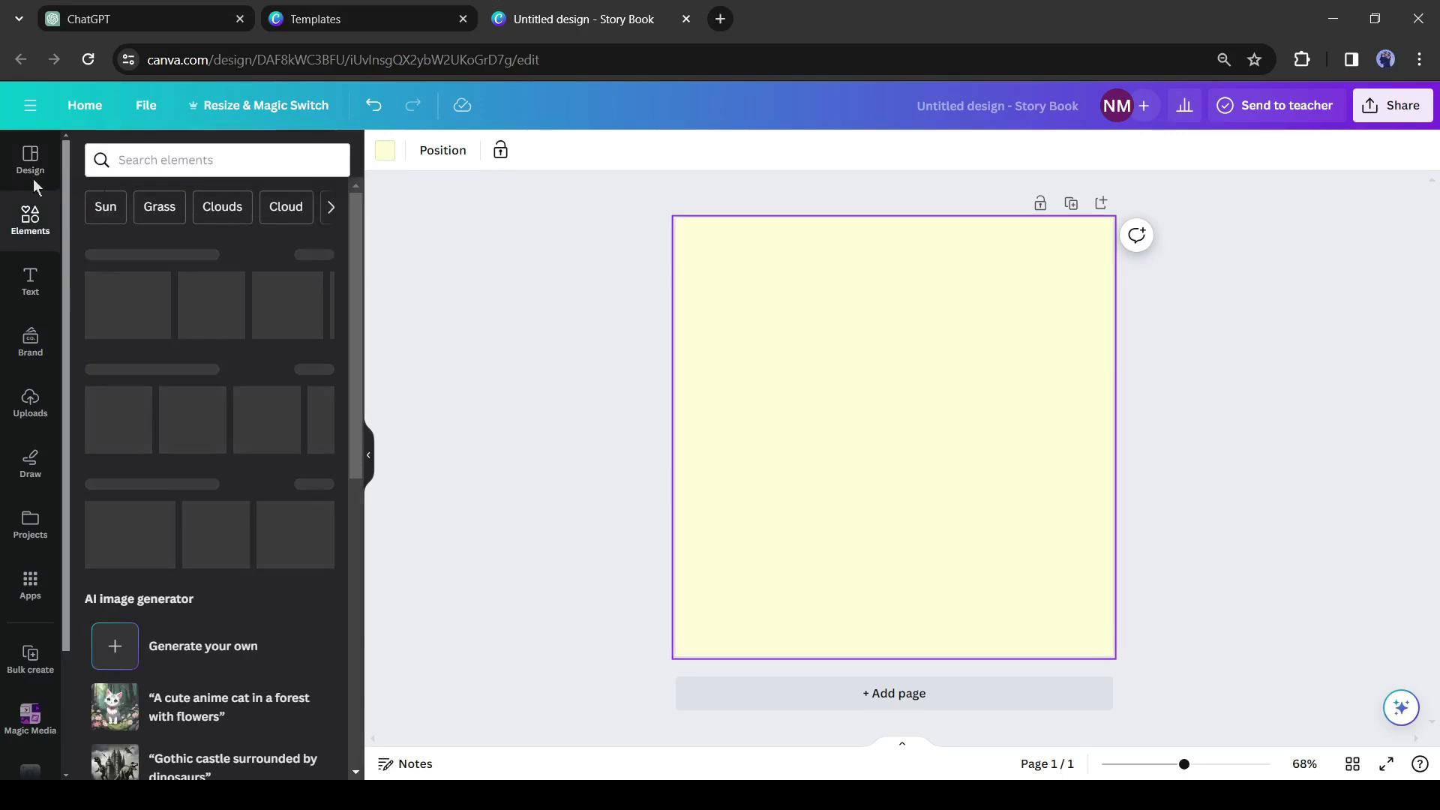
scroll(165, 378, down, 5)
scroll(165, 398, down, 7)
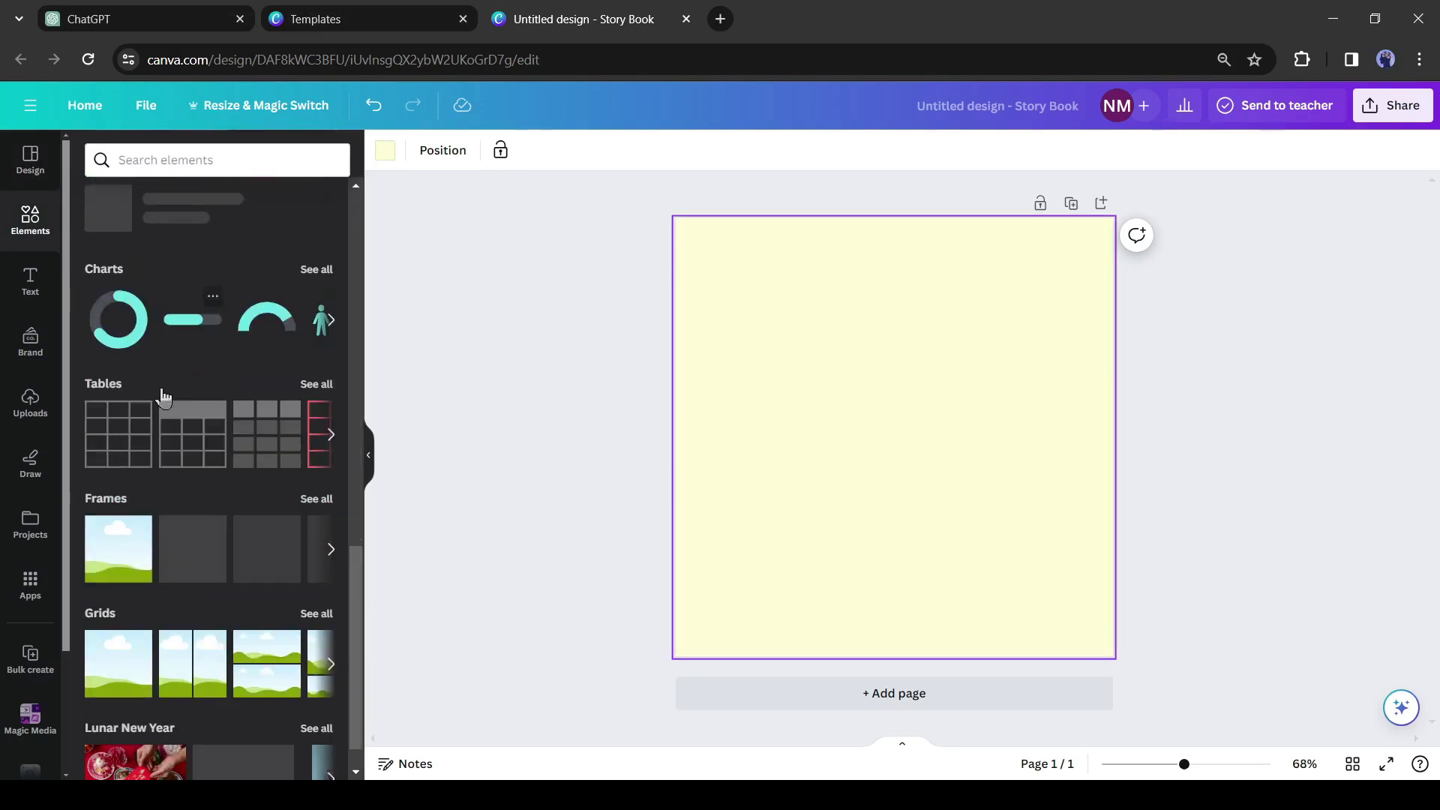
click(318, 453)
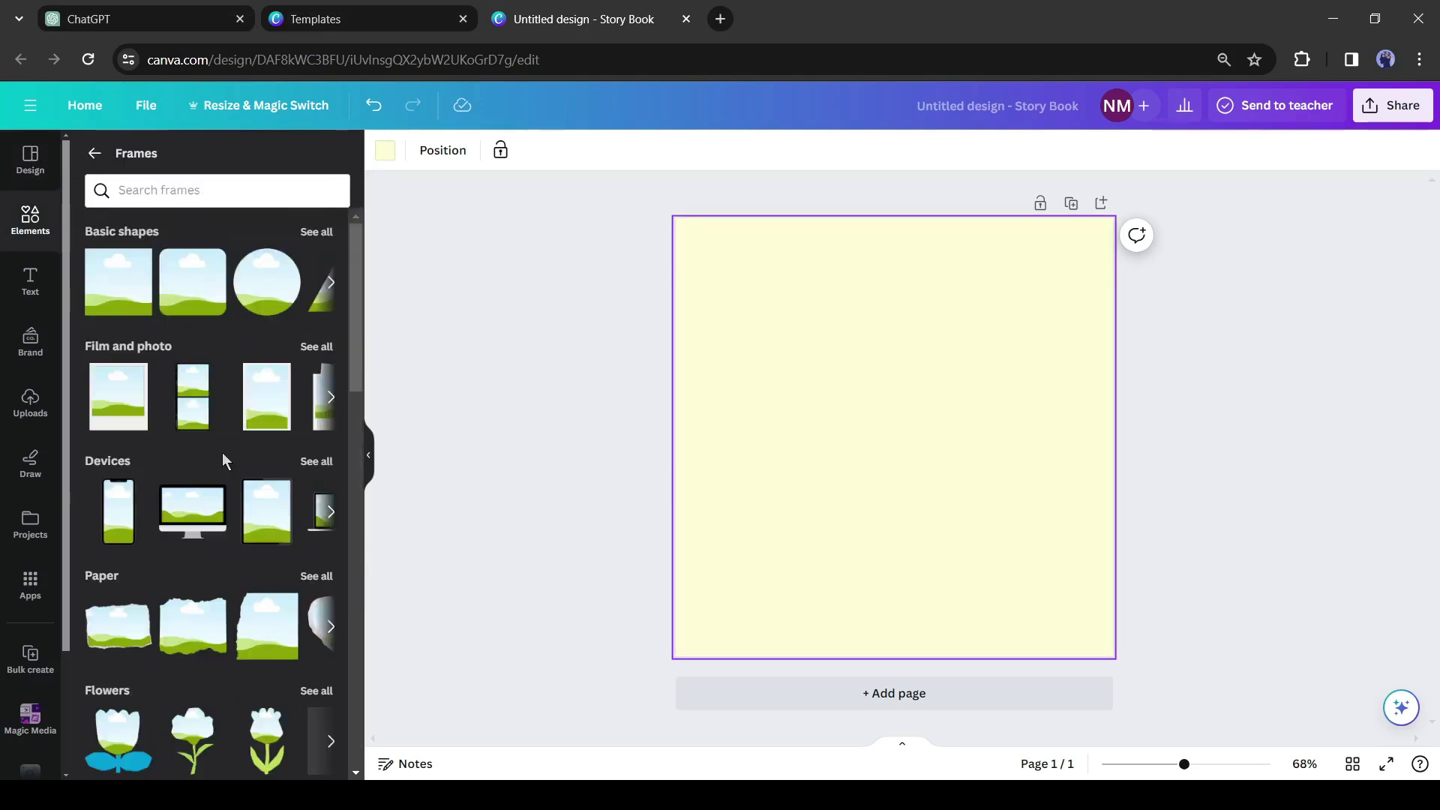
scroll(222, 452, down, 4)
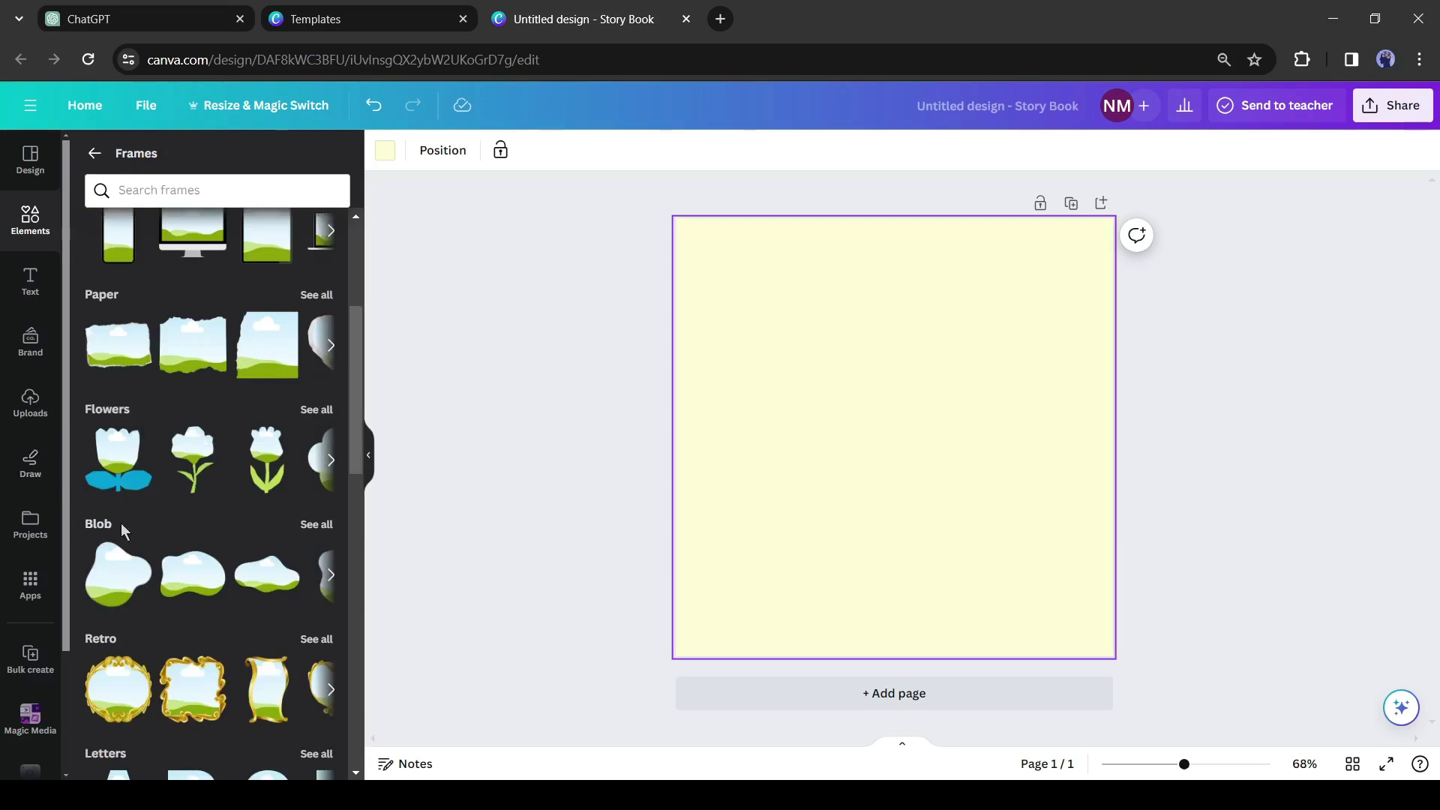
click(318, 530)
scroll(210, 465, down, 5)
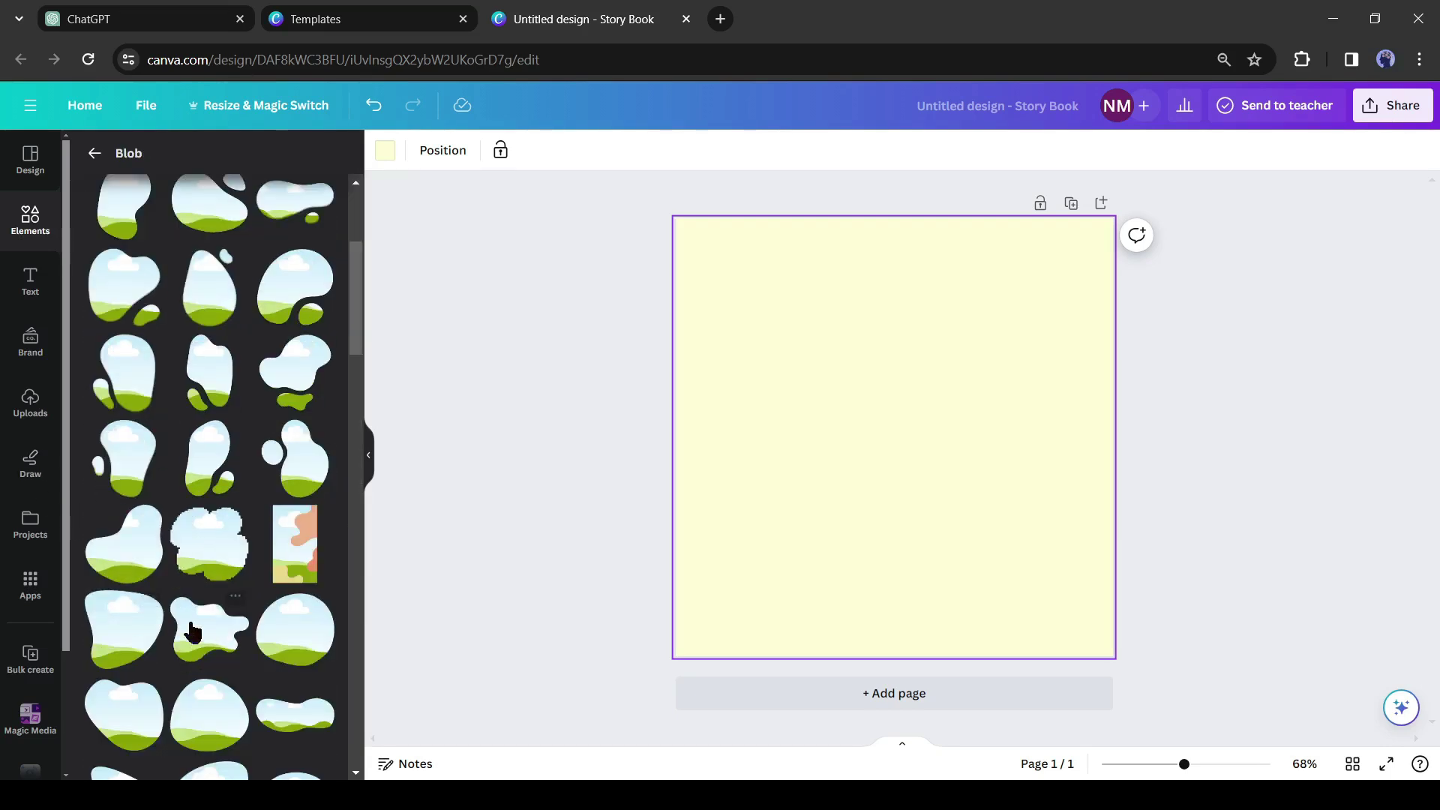
click(124, 626)
Move the blob frame to the lower left, enlarge it, then select the story's first sentence in ChatGPT
drag(833, 475, 742, 555)
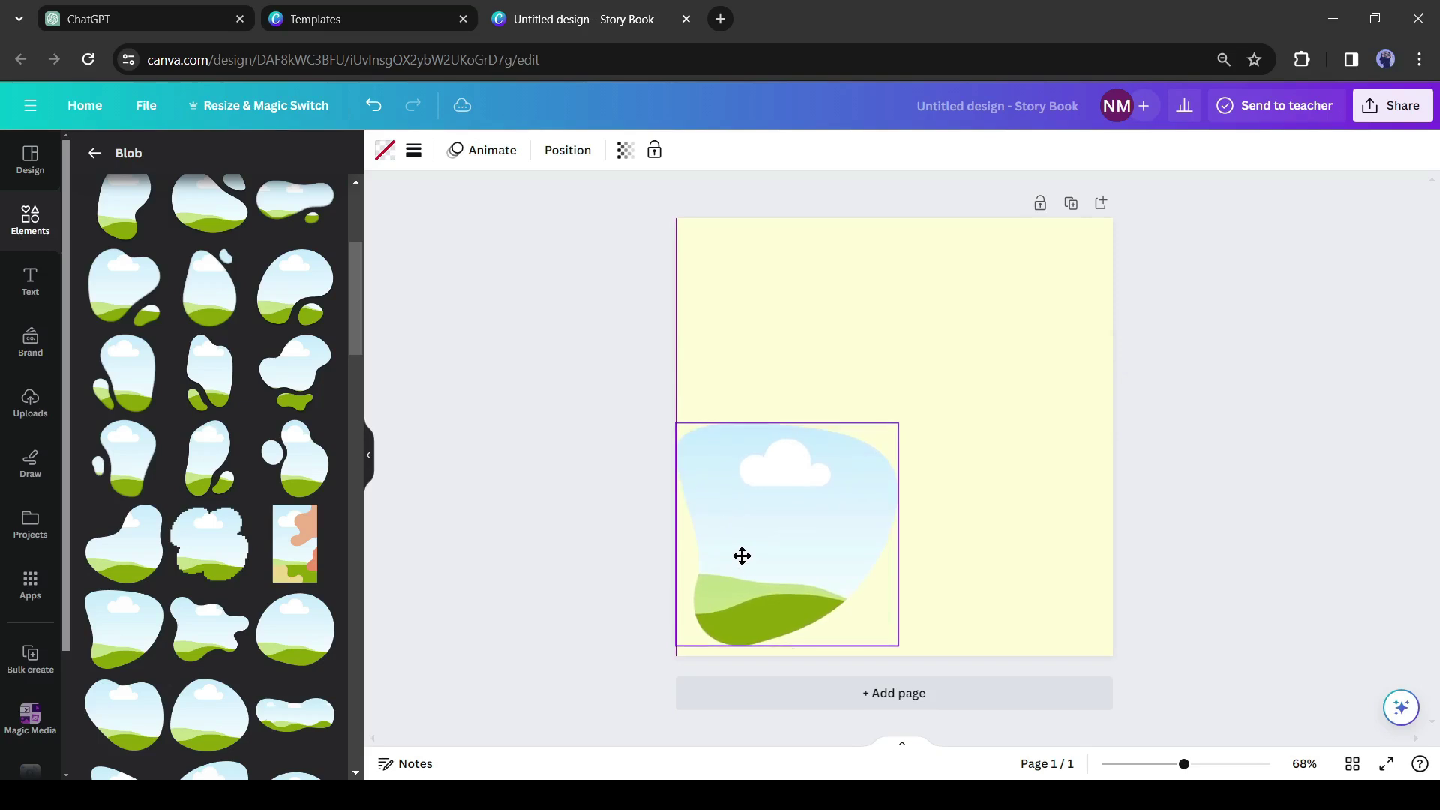
drag(897, 421, 952, 369)
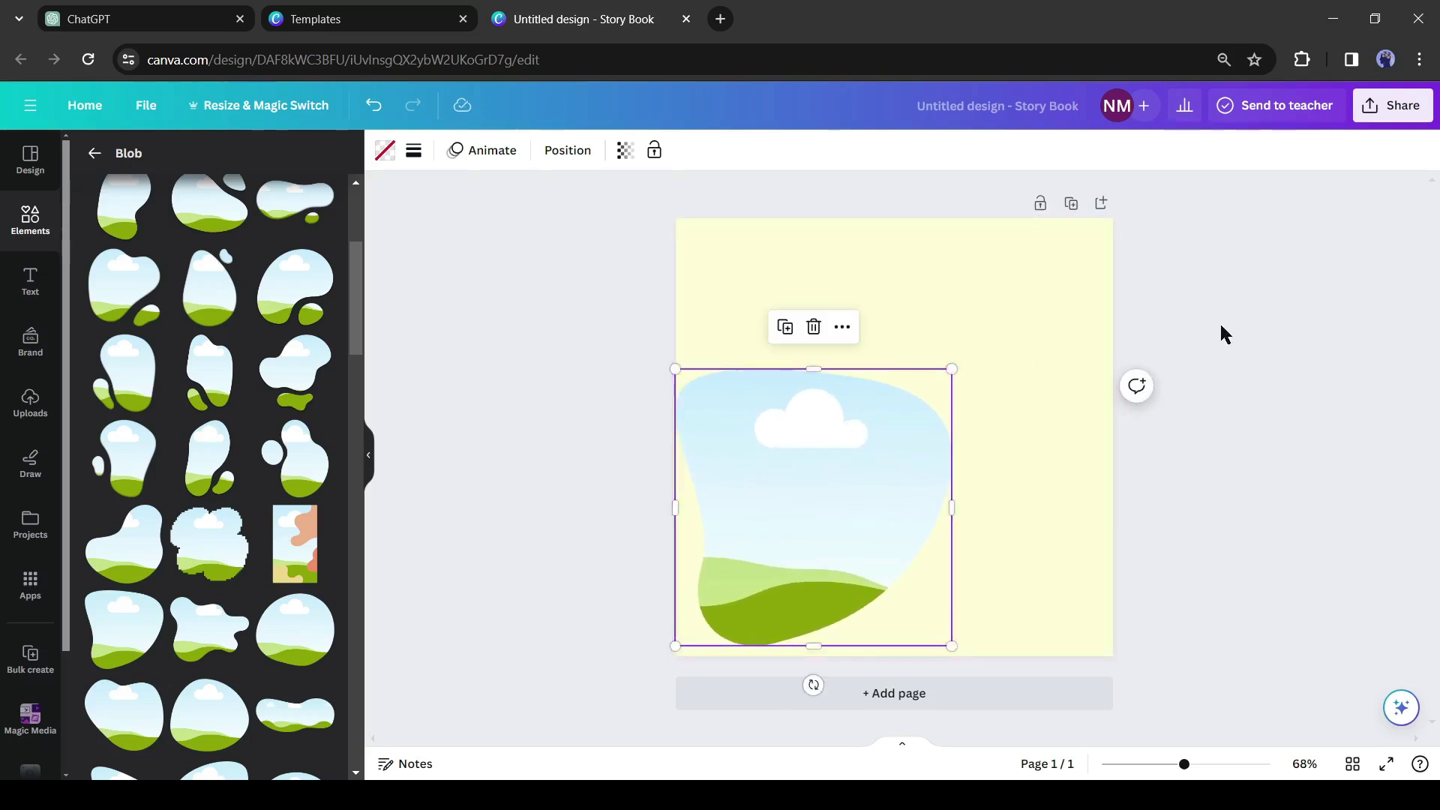
click(143, 18)
drag(409, 294, 453, 318)
key(ctrl+c)
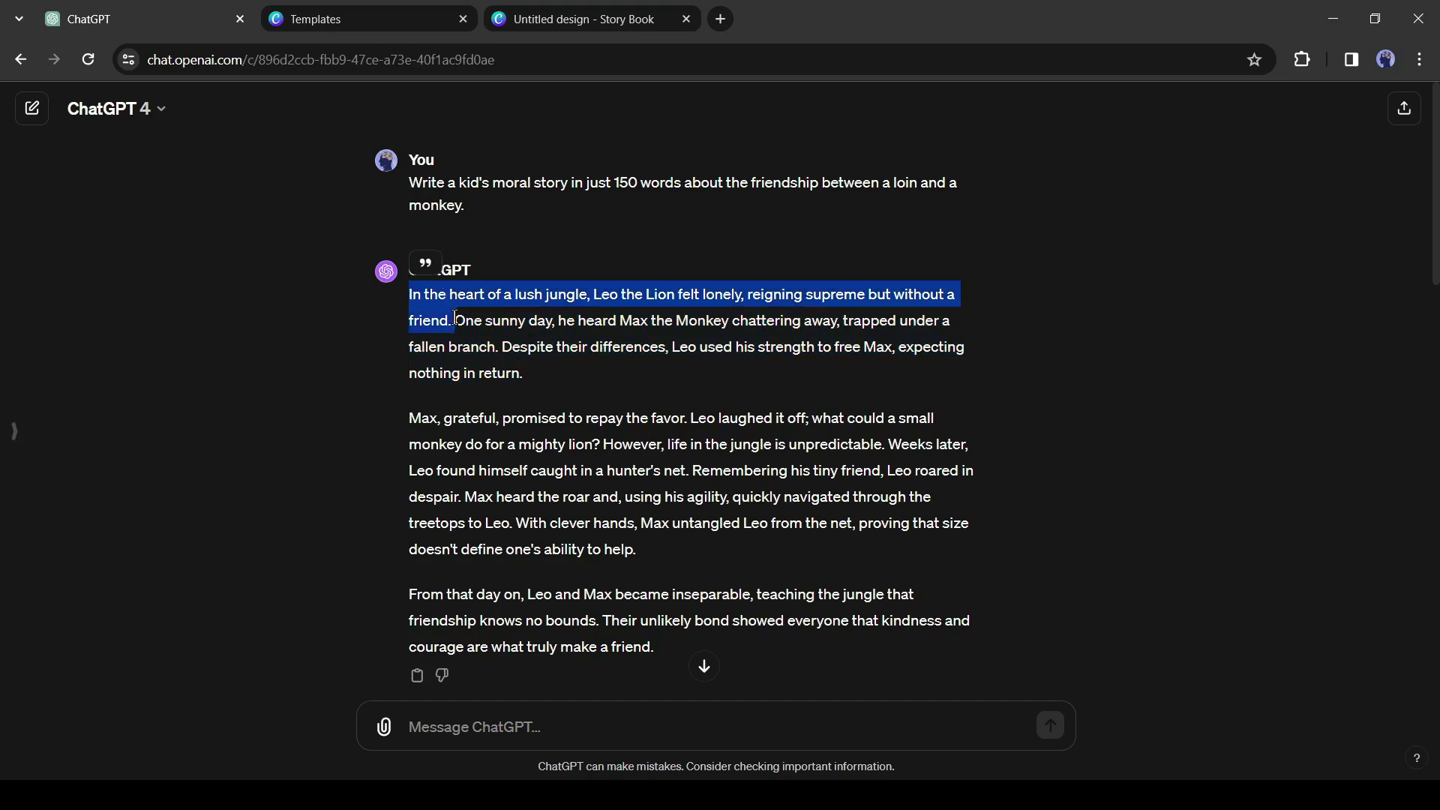
Paste the opening sentence as a widened Comic Sans subheading at the top of the page
click(637, 24)
click(32, 281)
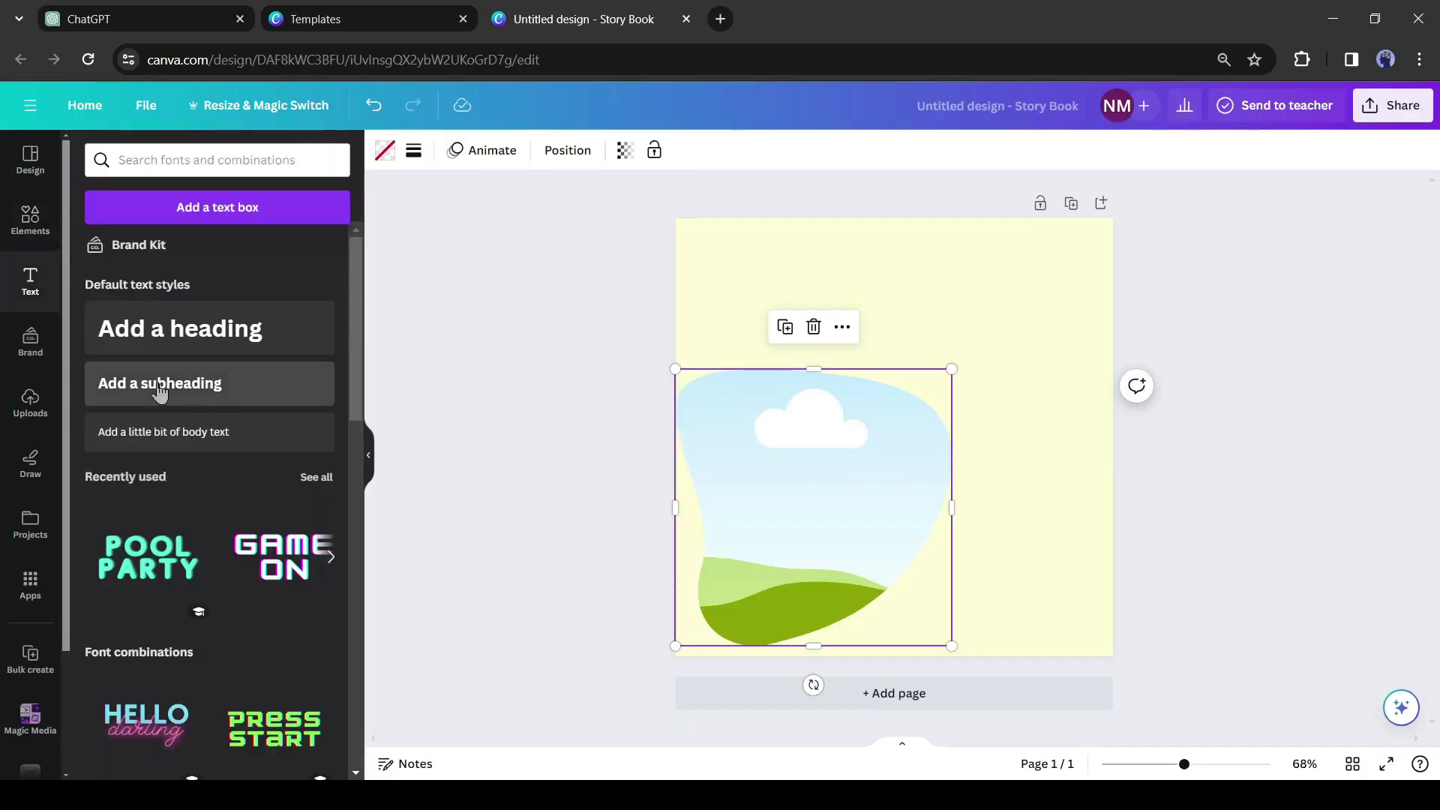
click(168, 390)
key(ctrl+v)
drag(964, 487, 954, 299)
click(441, 150)
text(comic)
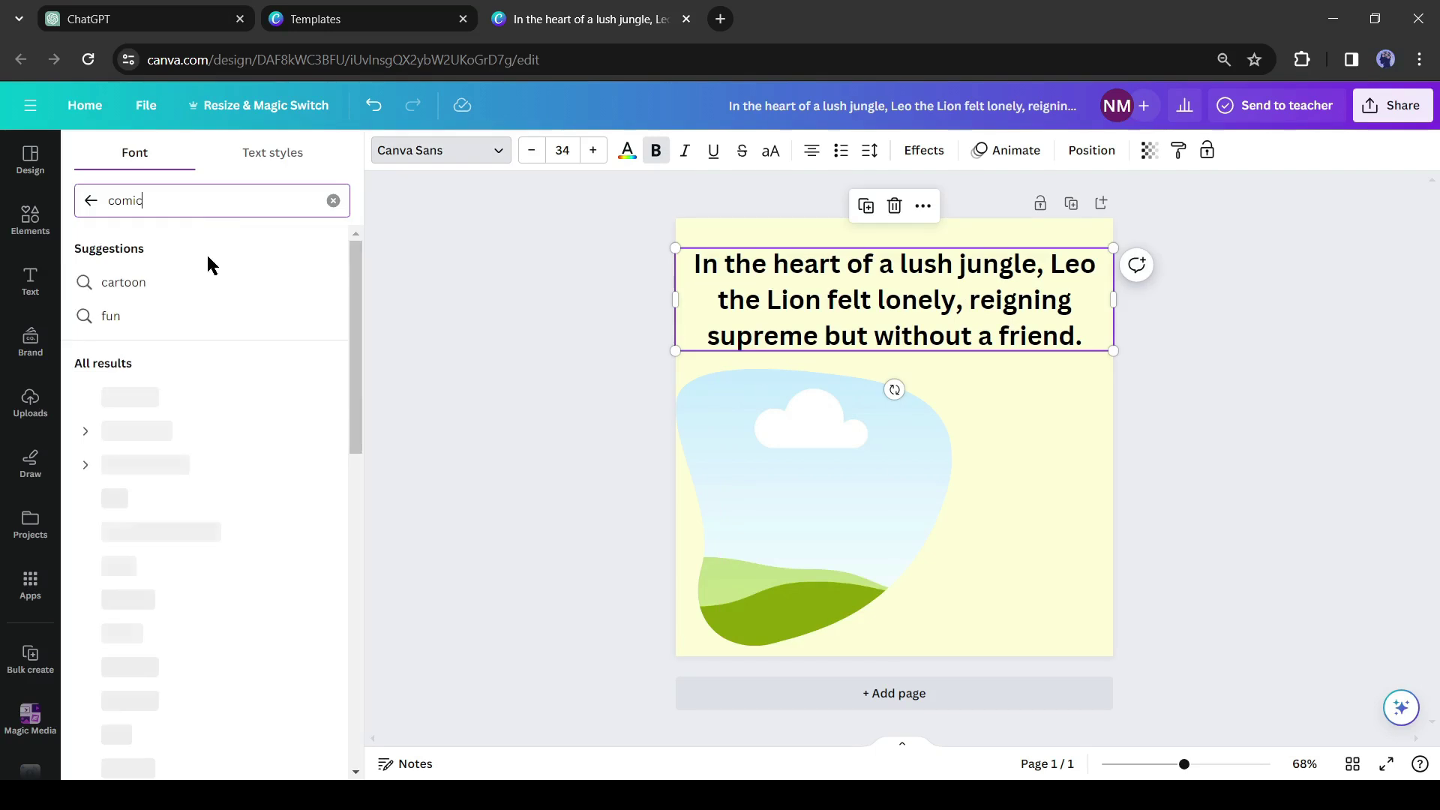
click(169, 430)
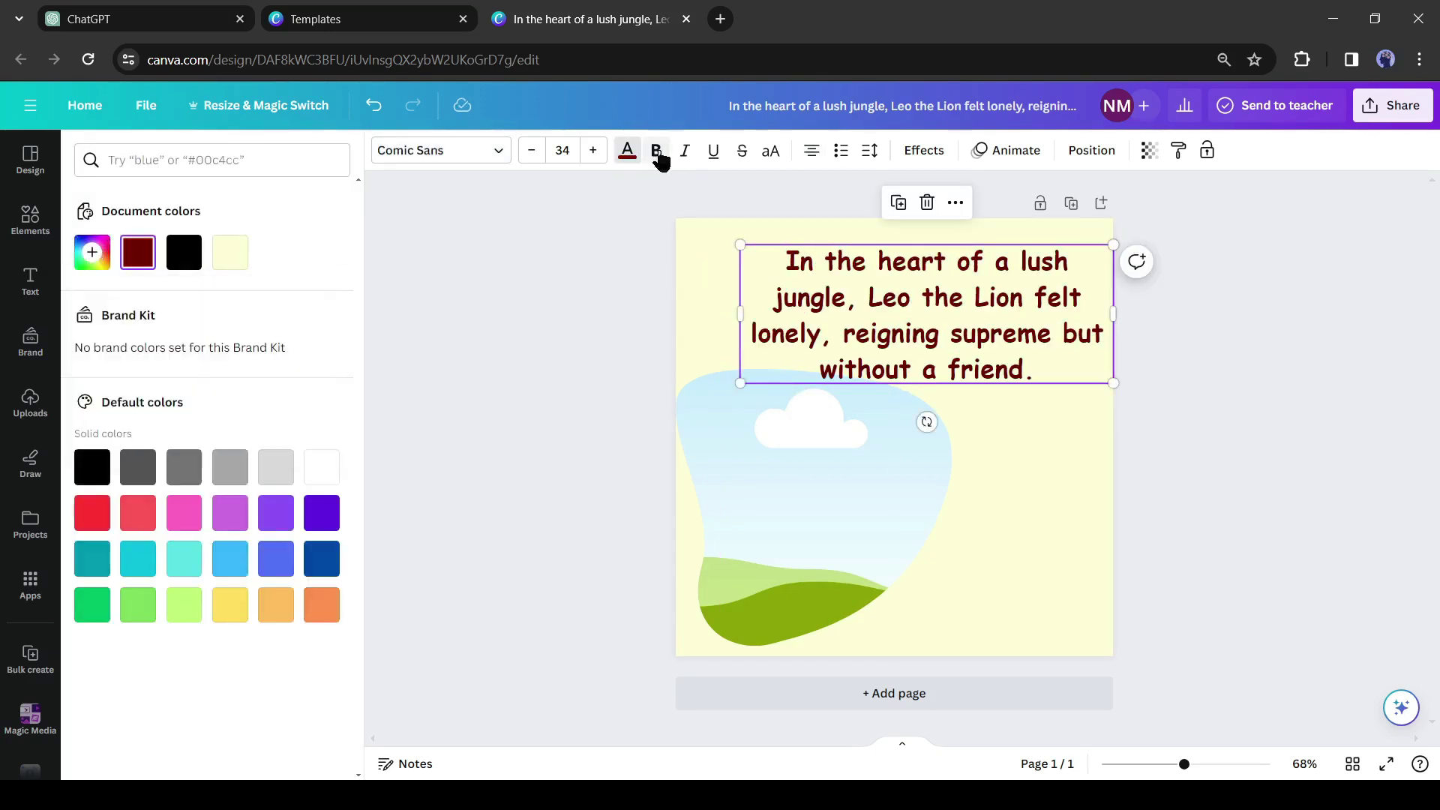
drag(739, 299, 713, 299)
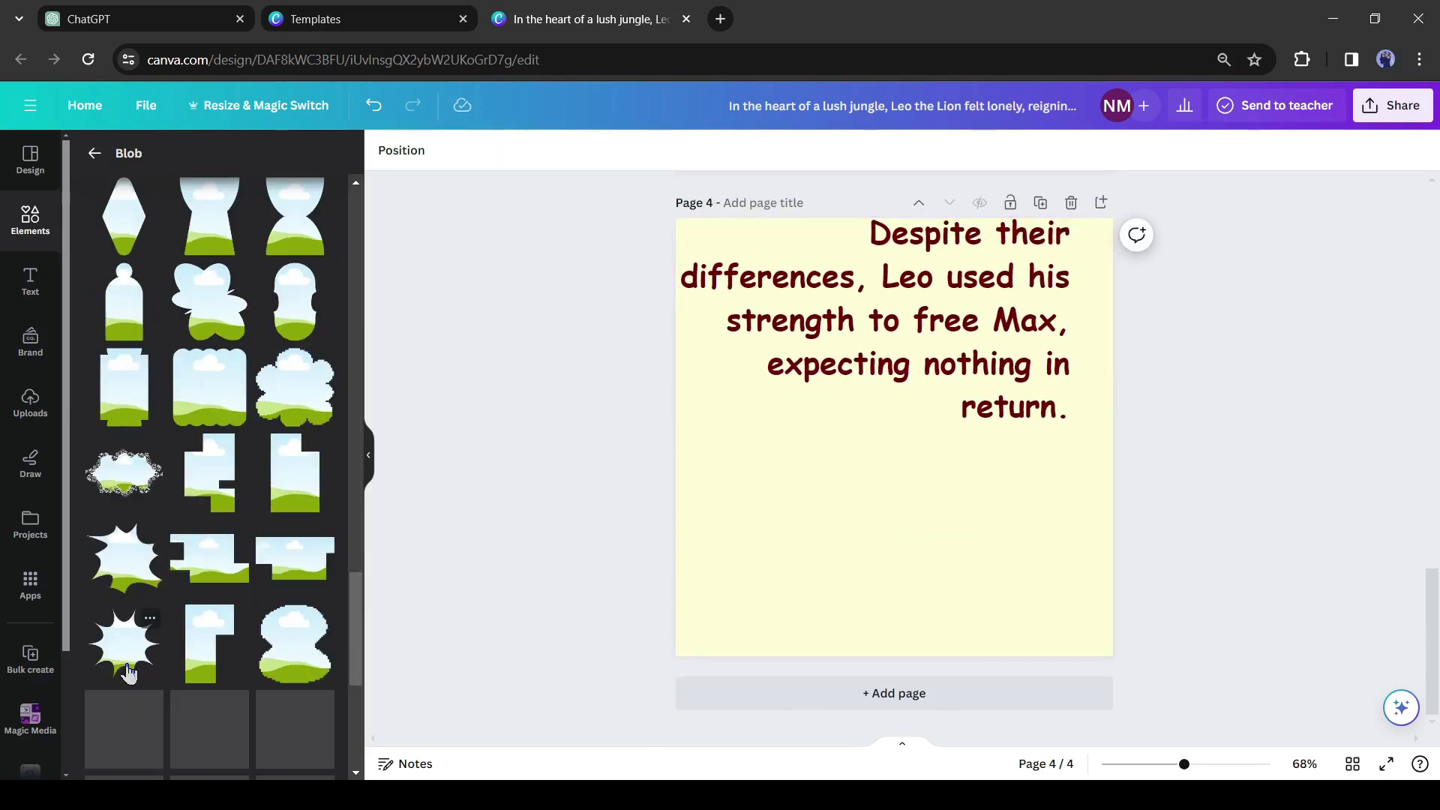
Remove a stray element and add enlarged blob frames to pages 5 and 6
scroll(123, 437, up, 5)
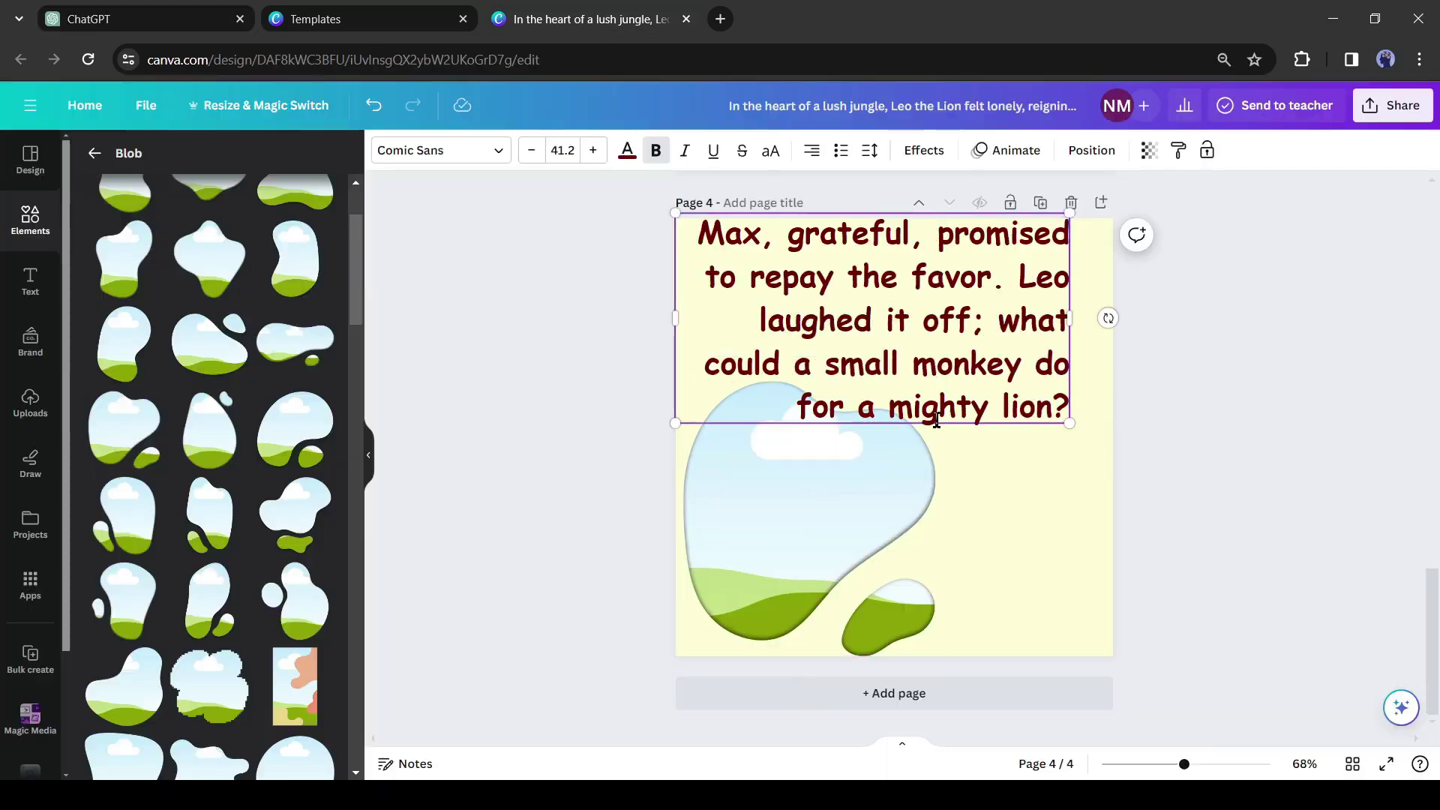
key(Delete)
scroll(184, 540, down, 5)
click(184, 540)
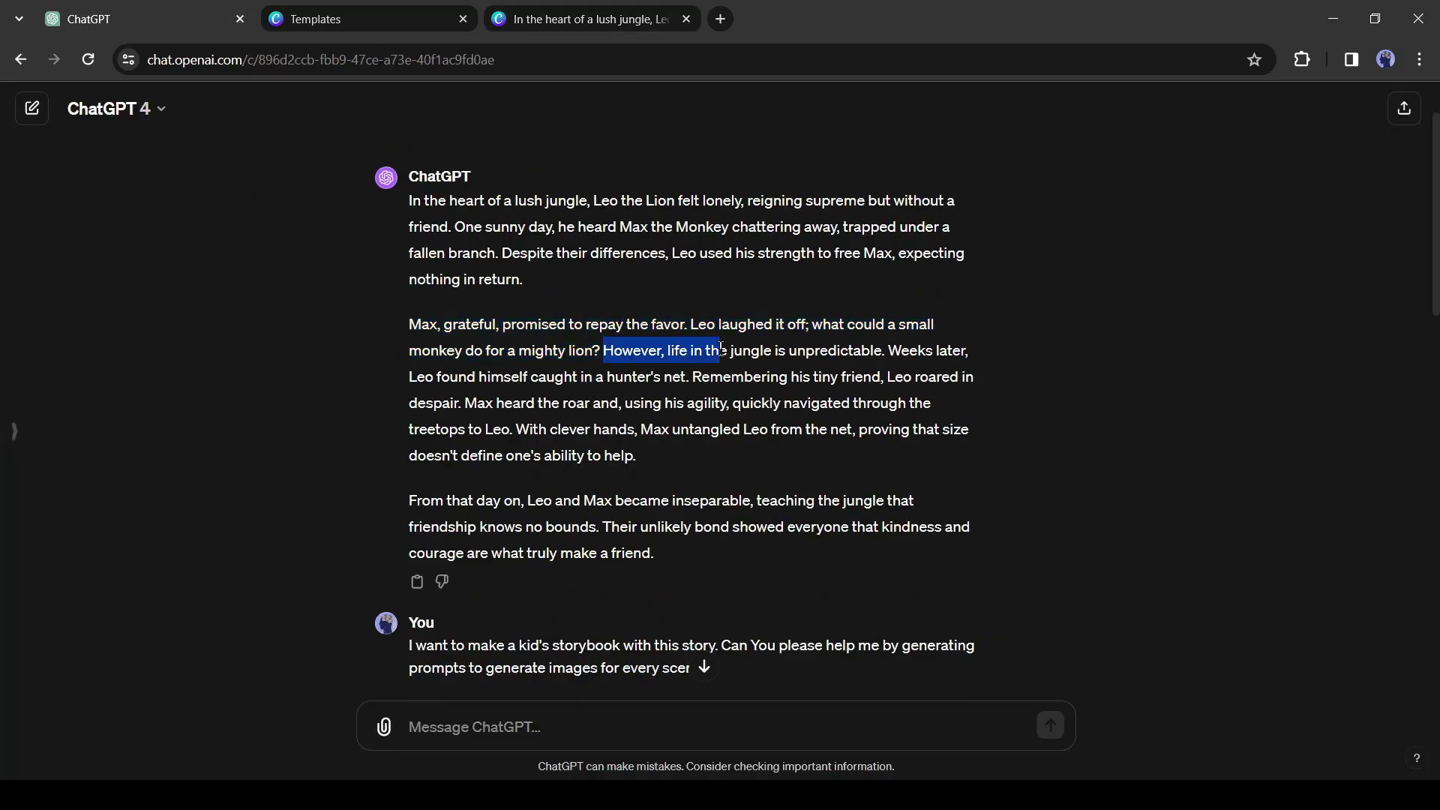
drag(828, 349, 697, 378)
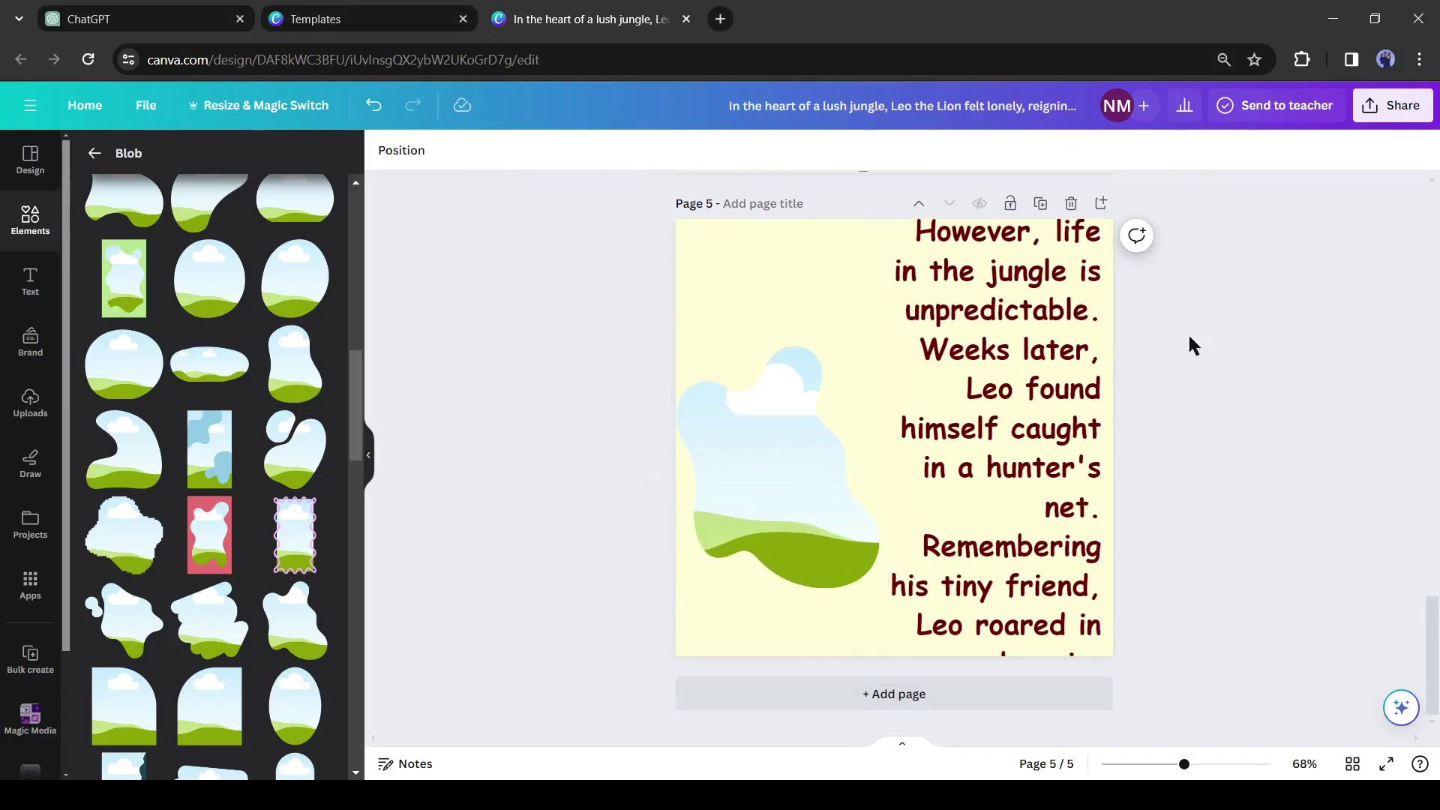
drag(885, 612, 951, 588)
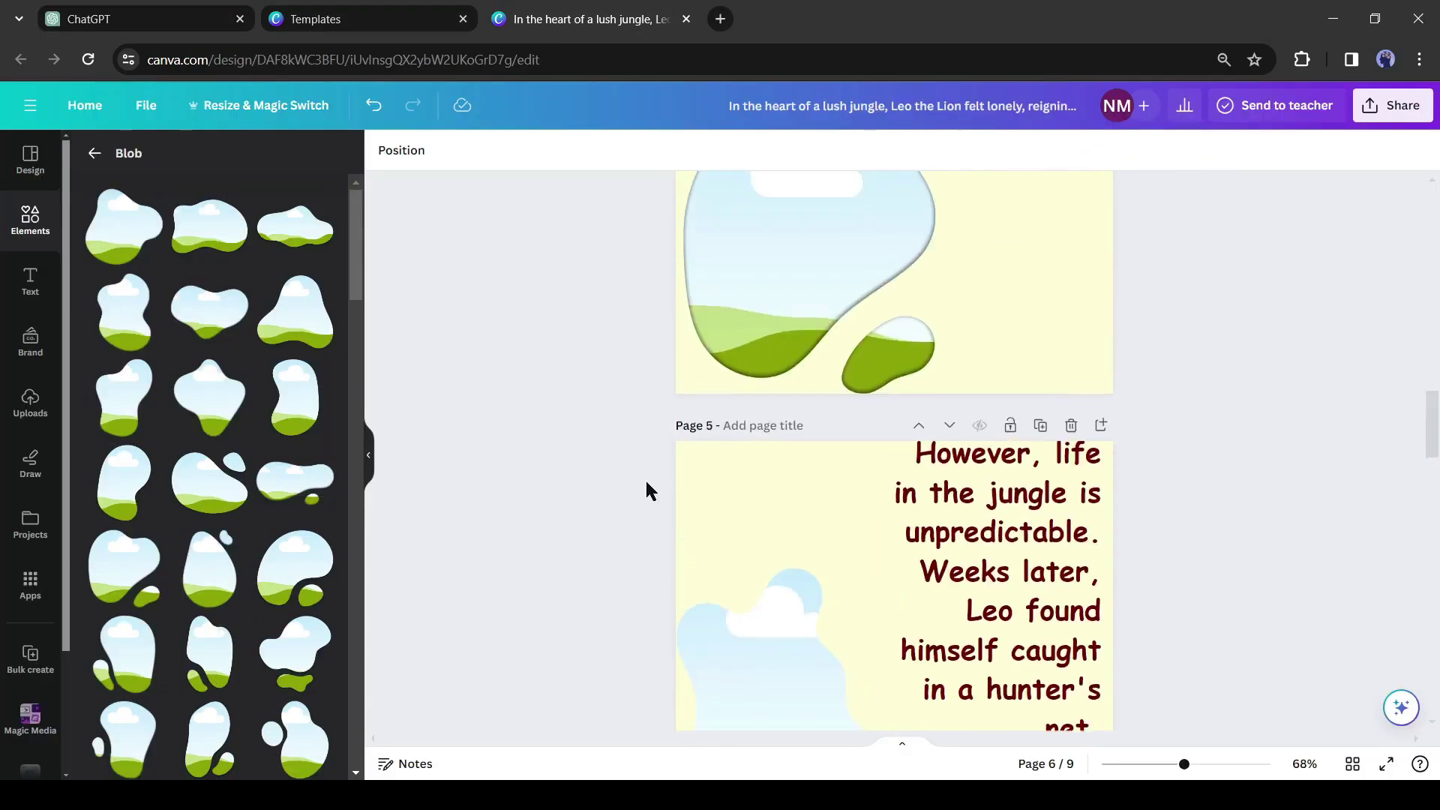
scroll(582, 547, up, 20)
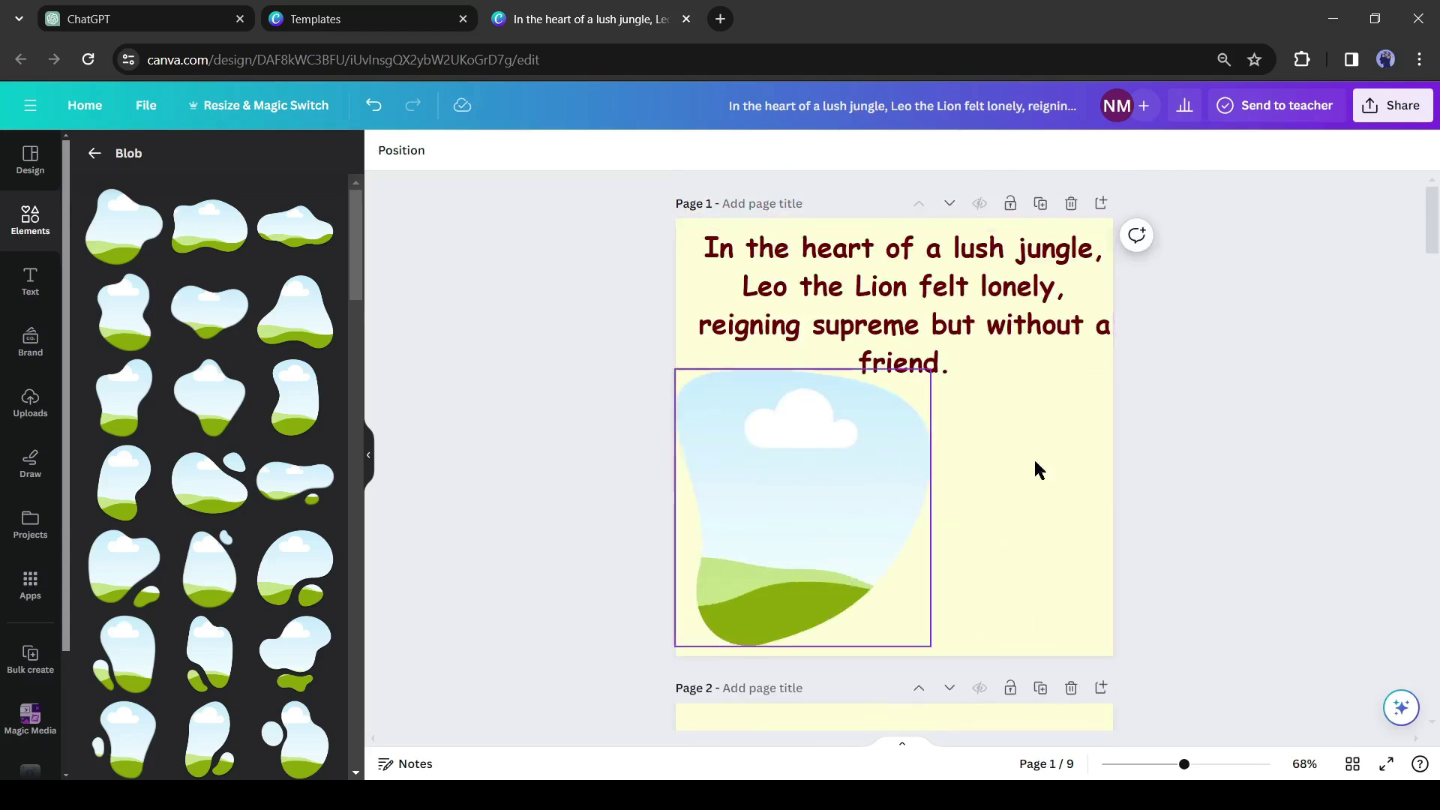
Search graphics for 'a lion' and place a shrunken smiling lion at page 1's lower right
click(94, 153)
click(180, 159)
text(a lion)
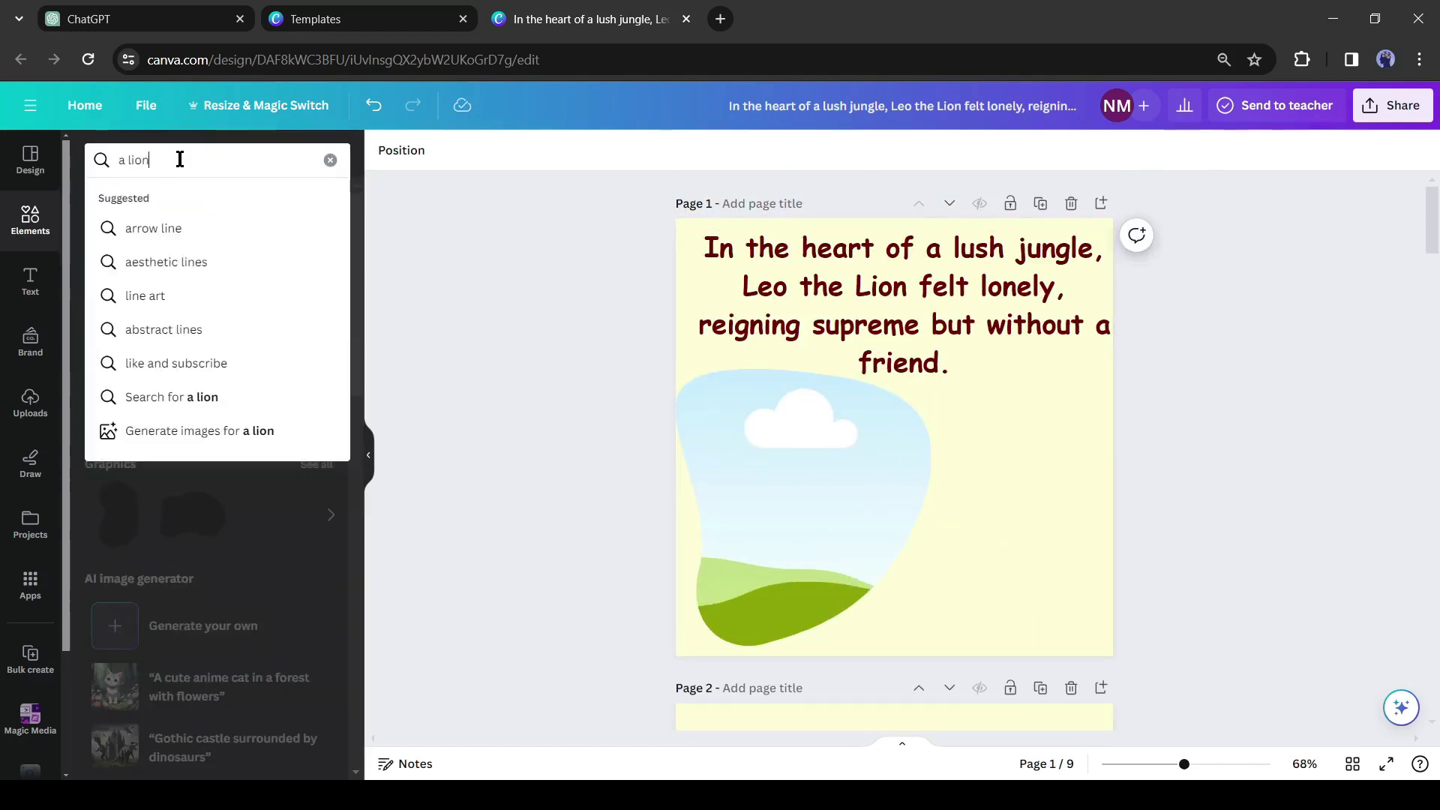
key(Return)
click(153, 210)
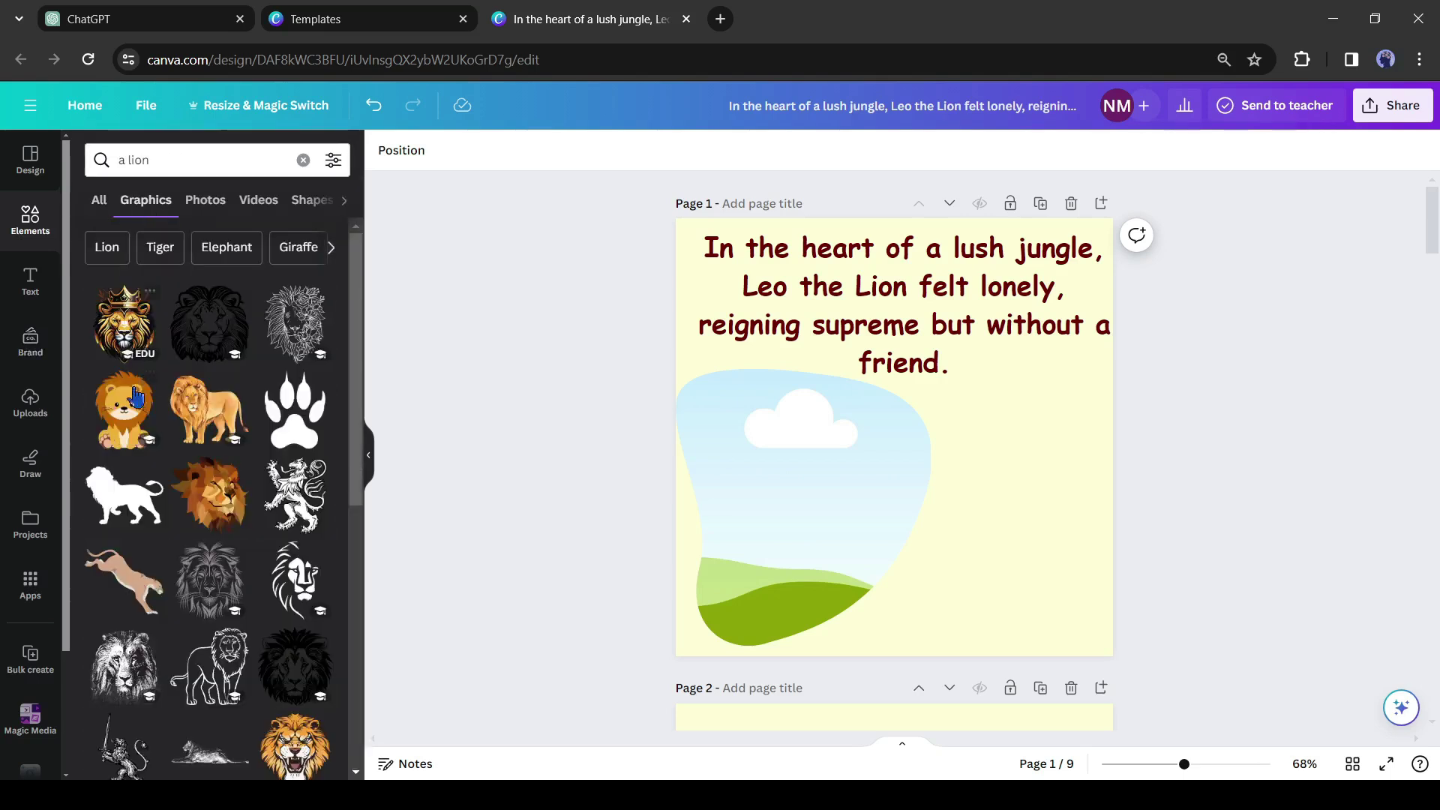
scroll(207, 475, down, 10)
scroll(208, 475, up, 1)
click(210, 367)
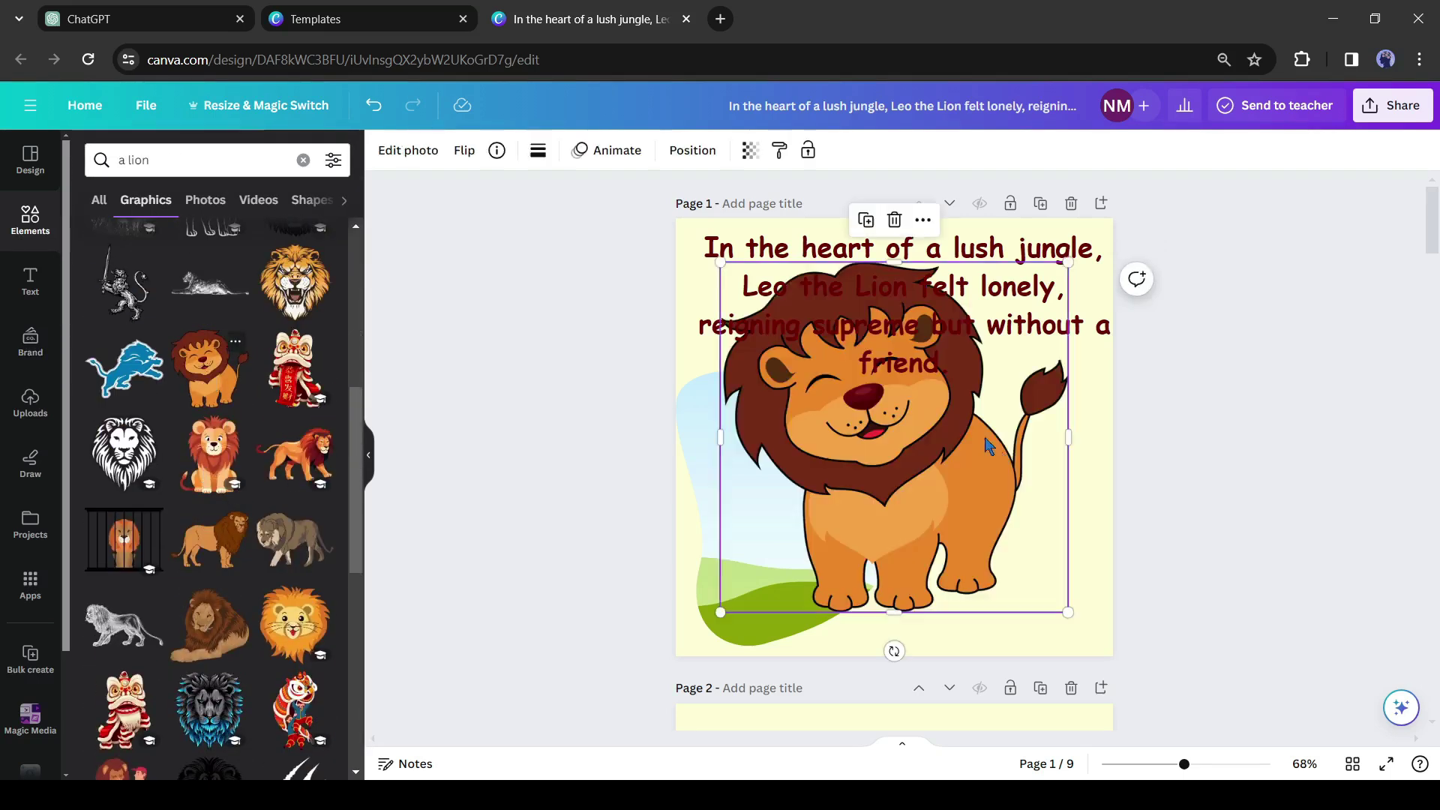
drag(1066, 612, 967, 508)
drag(855, 501, 1029, 593)
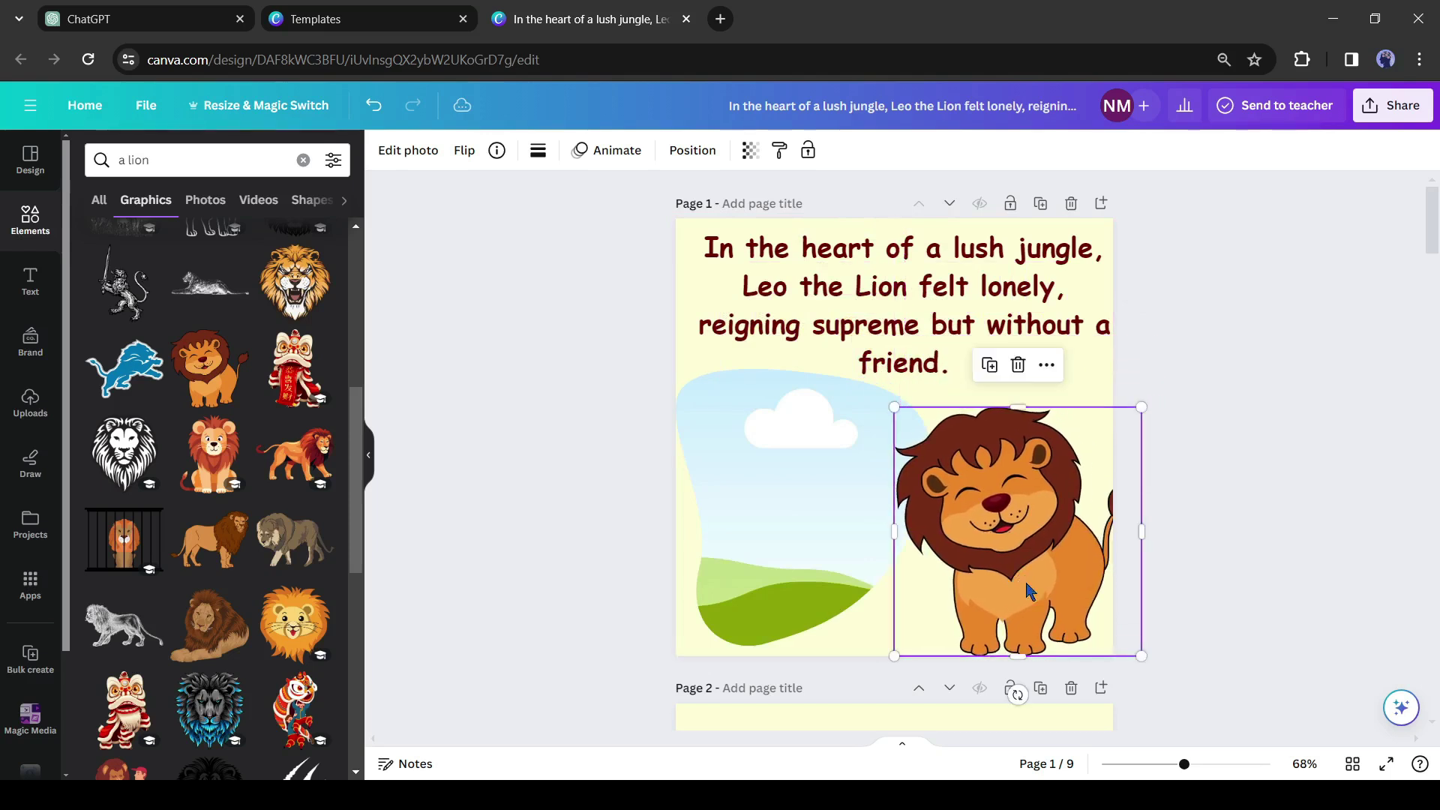
drag(1141, 655, 1113, 627)
drag(1022, 537, 1030, 537)
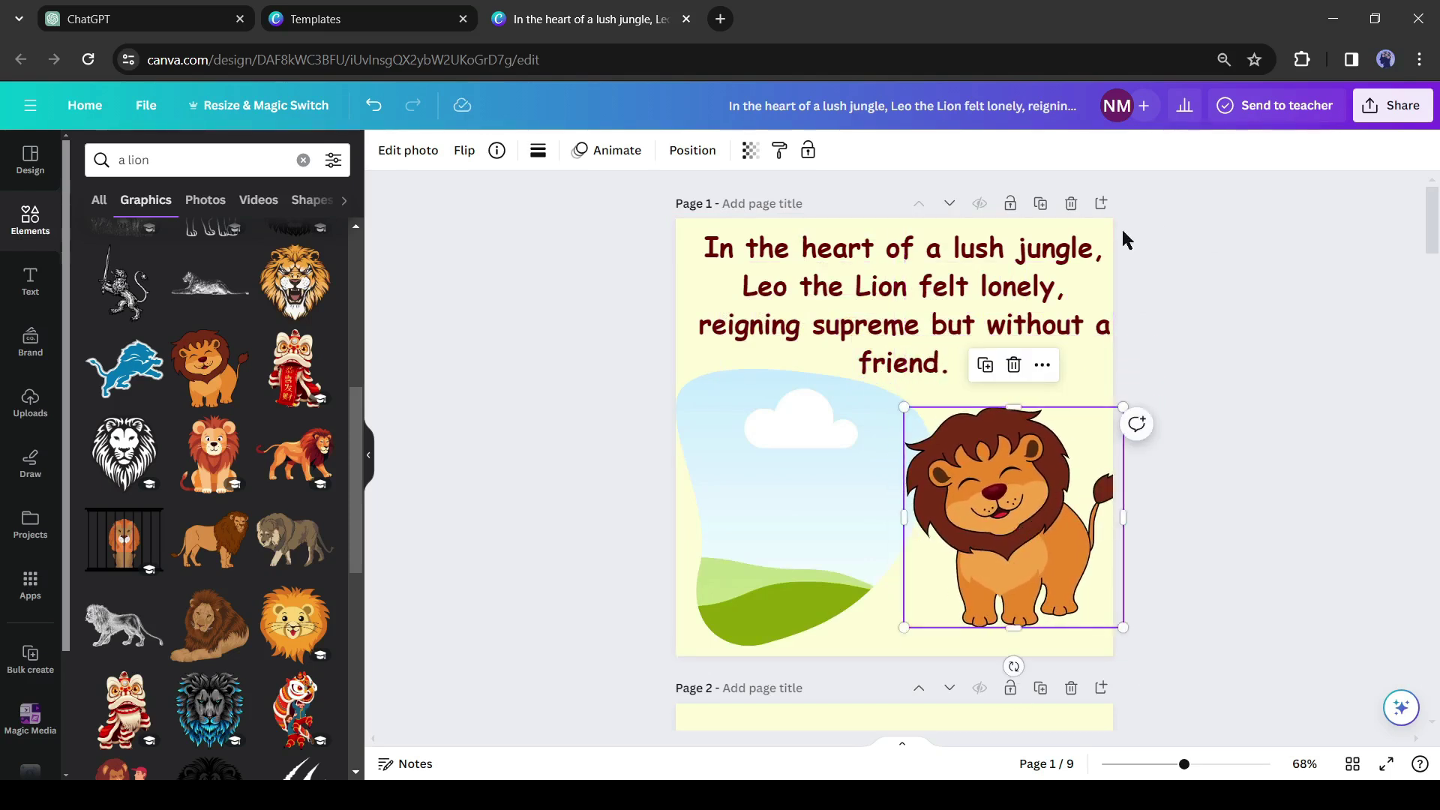
Fade the lion to transparency 34 and shrink it beside the blob frame
click(750, 150)
drag(749, 217, 645, 219)
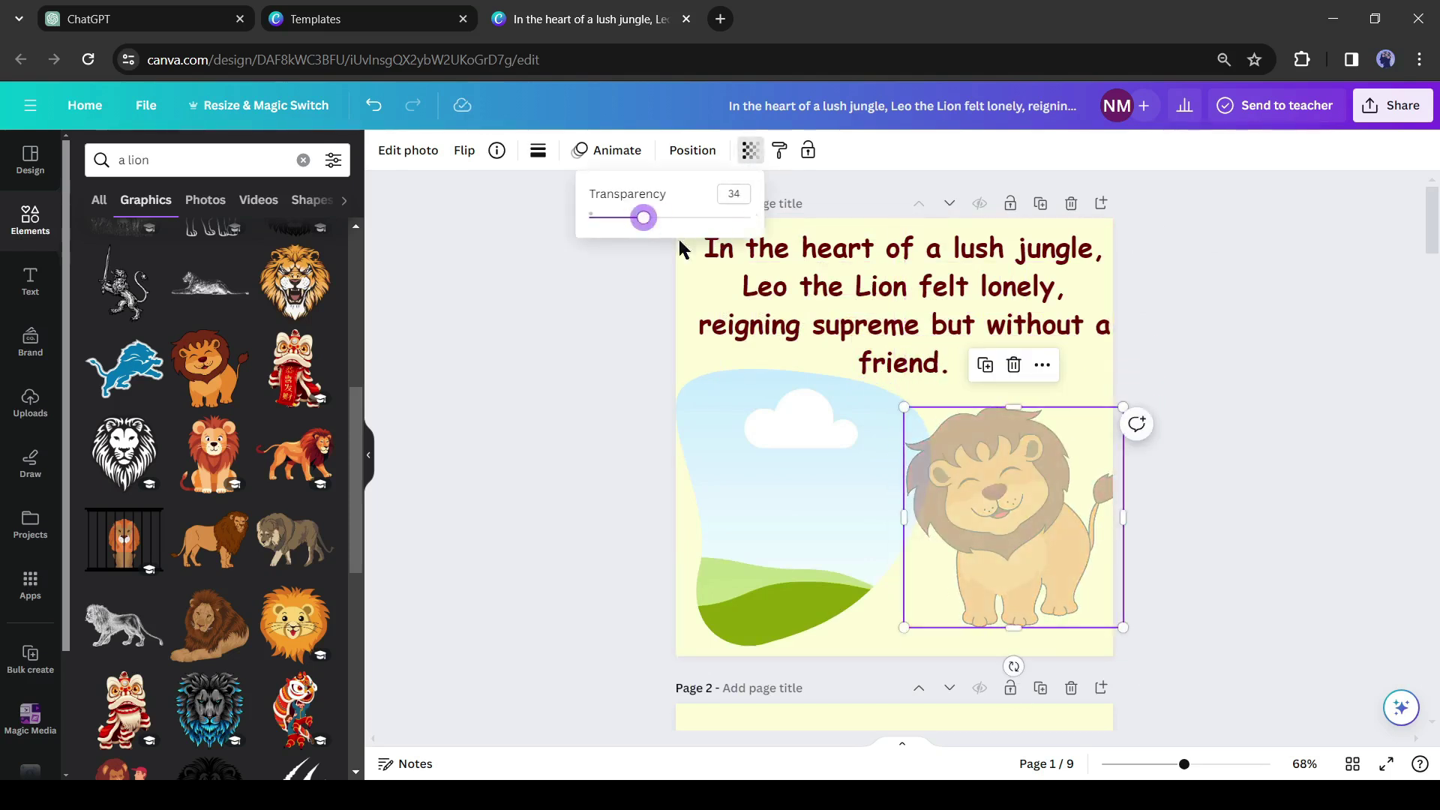
drag(904, 408, 921, 425)
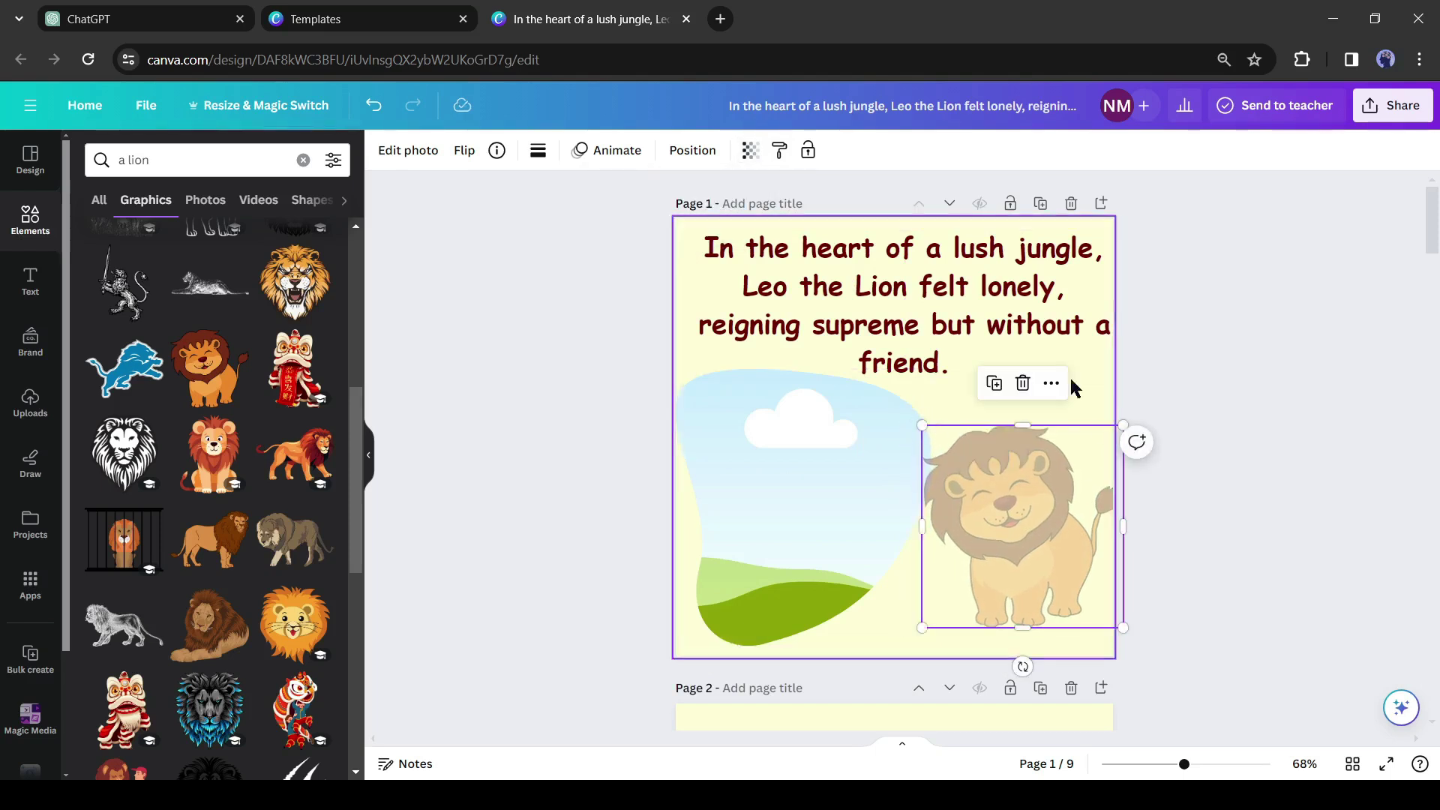
click(750, 151)
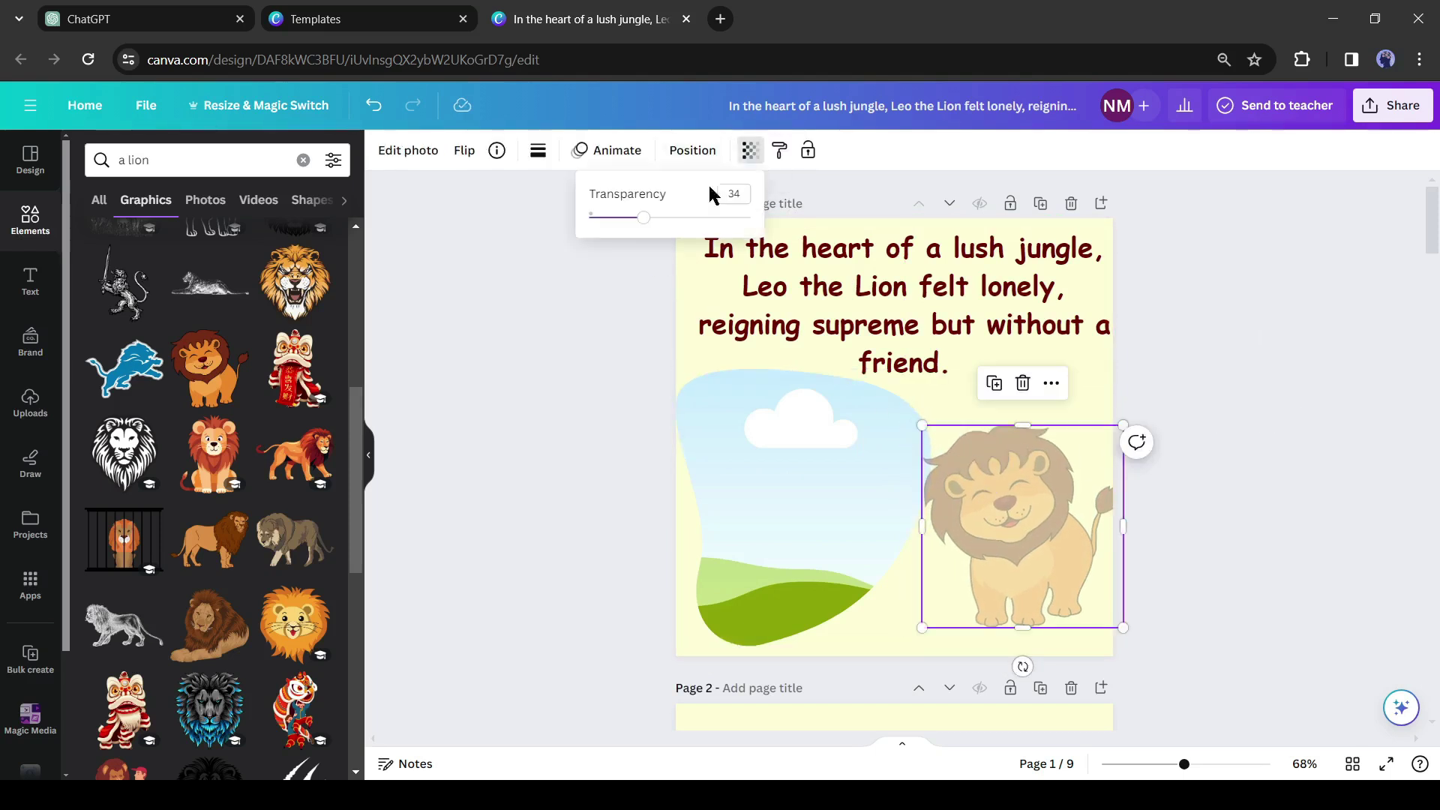
scroll(383, 566, down, 3)
scroll(382, 566, up, 3)
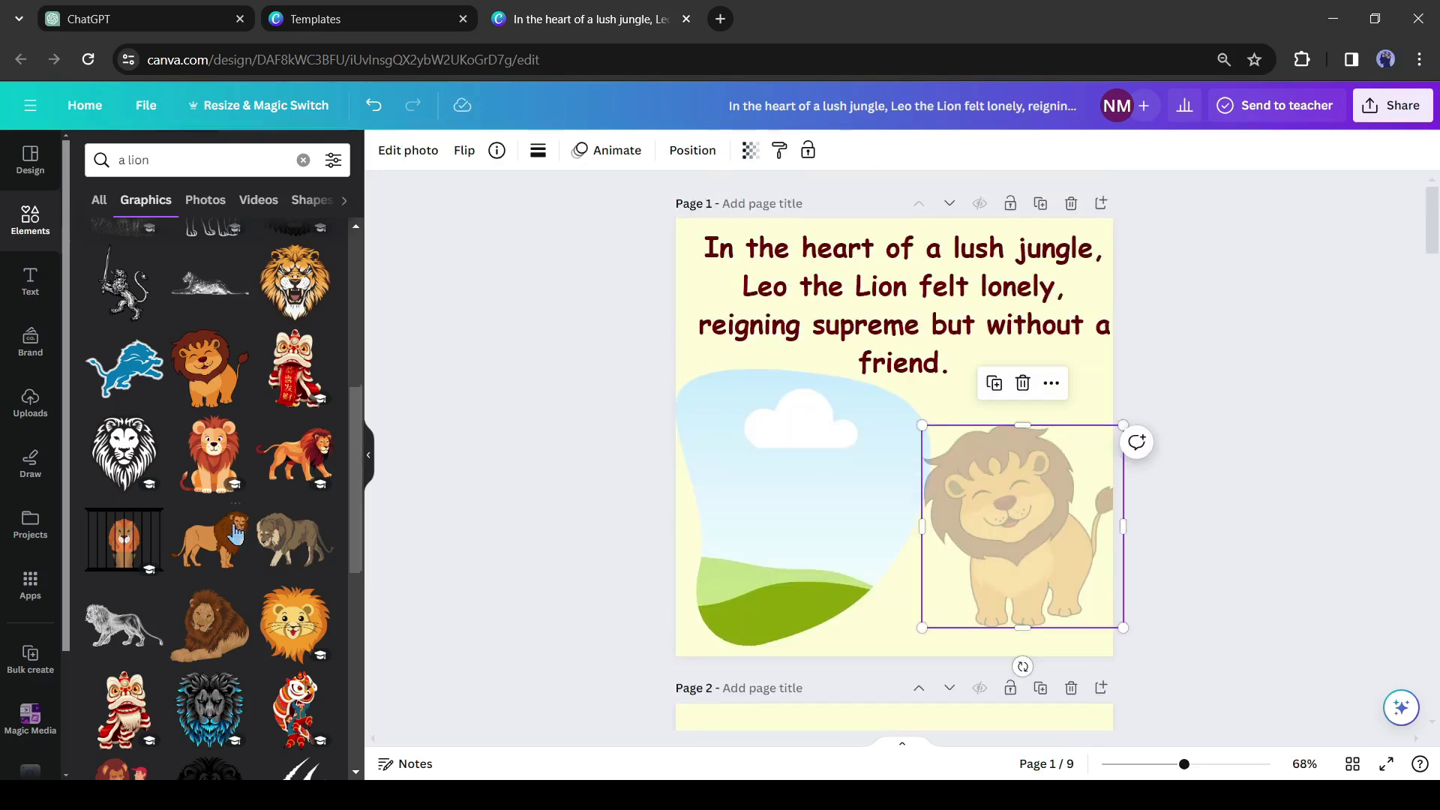
scroll(242, 594, up, 5)
click(241, 594)
Delete the extra lion, search 'a Monkey', and place monkey graphics on pages 2 and 3
key(Delete)
scroll(893, 450, down, 5)
triple_click(176, 160)
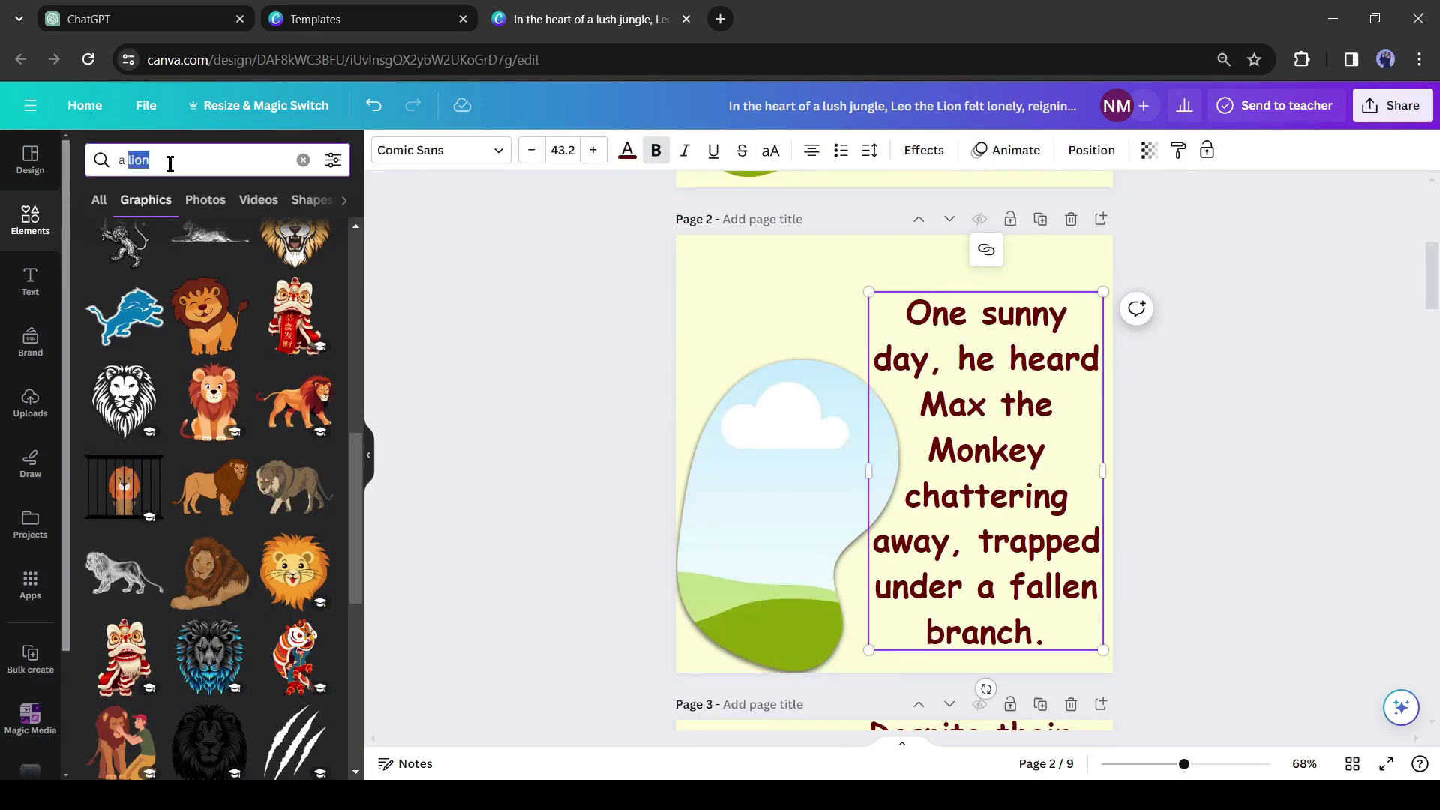
text(a Monkey)
key(Return)
drag(209, 322, 723, 317)
click(986, 495)
scroll(975, 525, down, 5)
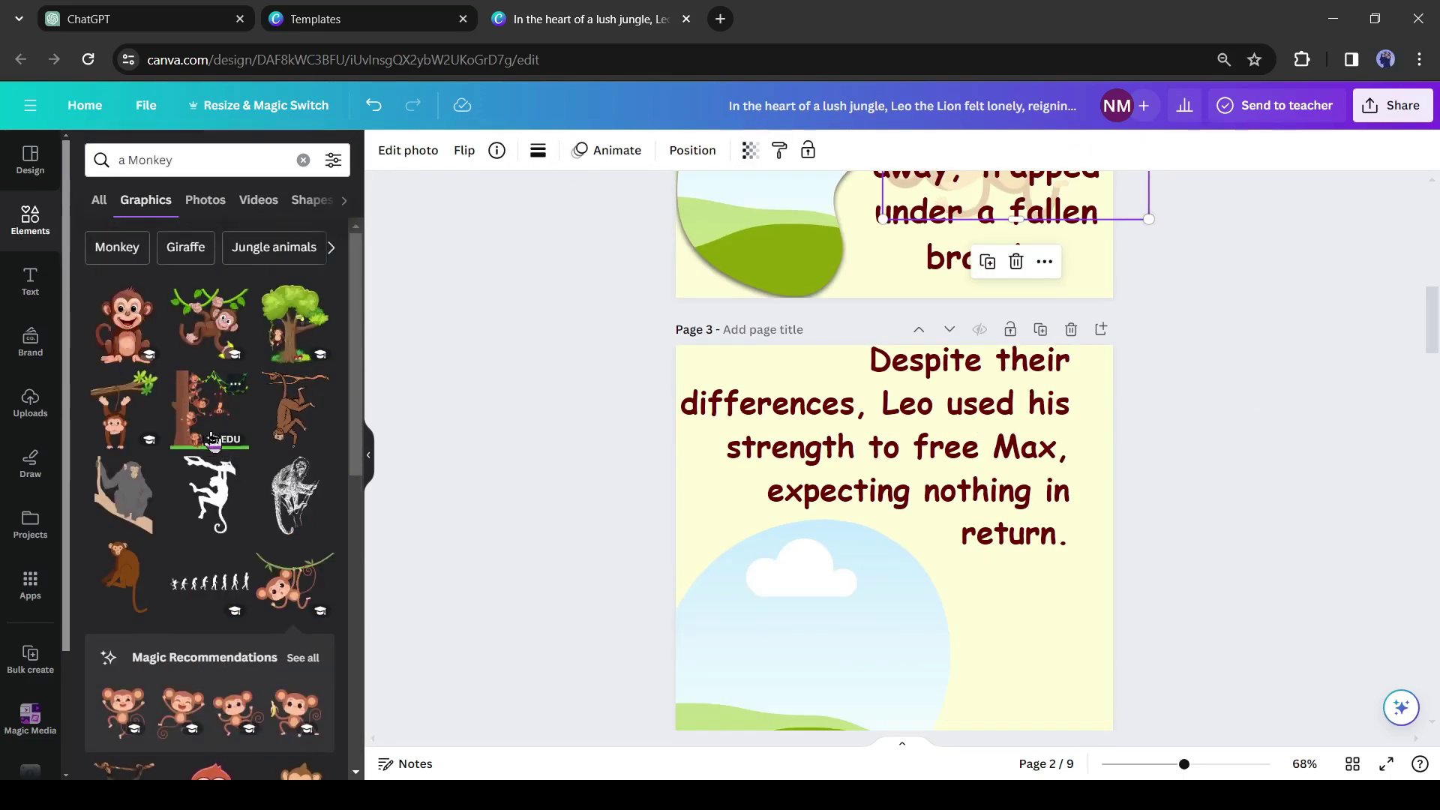
click(1001, 647)
drag(208, 368, 1028, 480)
Search 'lion and a monkey' and place a resized lion-and-monkey graphic on page 4
triple_click(199, 160)
key(BackSpace)
text(lion)
key(Return)
click(212, 386)
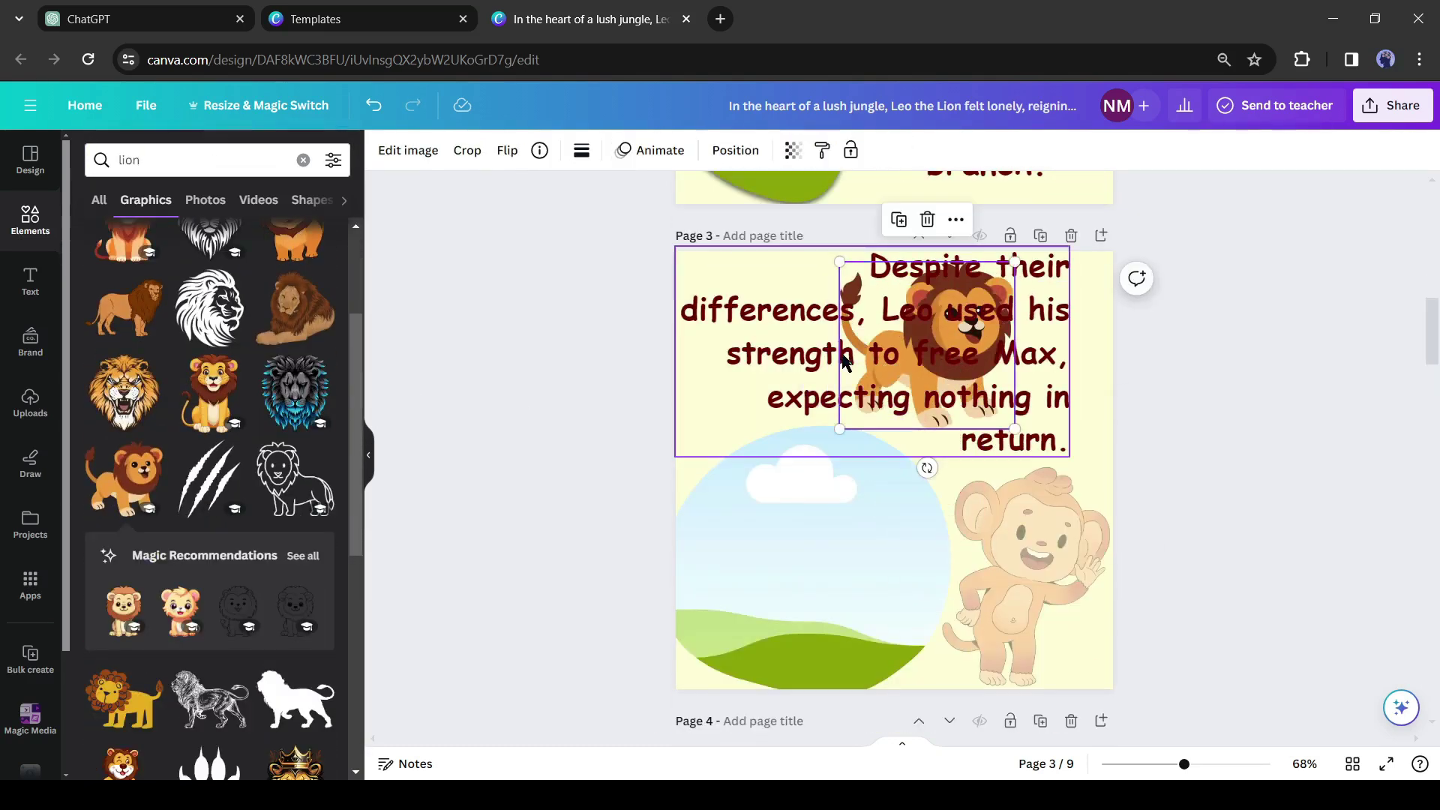
scroll(1204, 393, down, 5)
triple_click(200, 160)
text(lion and a monkey)
key(Return)
scroll(1204, 394, down, 2)
drag(210, 318, 1012, 480)
click(793, 150)
drag(1012, 375, 1077, 443)
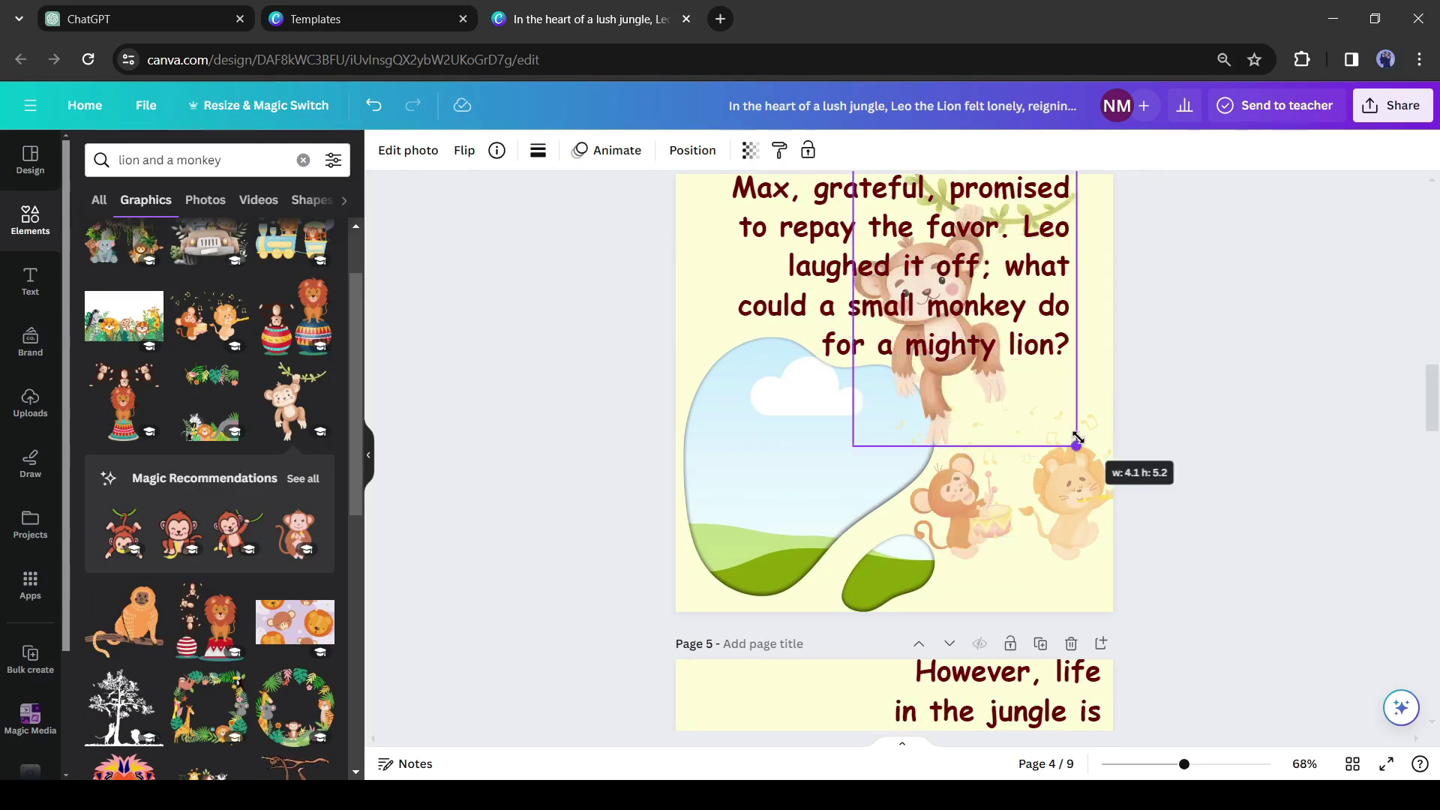
scroll(1239, 483, down, 2)
scroll(1239, 483, down, 3)
Add a tamarin faded to transparency 43 and a cartoon lion to page 5
drag(124, 622, 900, 506)
drag(1076, 635, 934, 467)
click(750, 150)
drag(643, 218, 658, 218)
triple_click(200, 160)
text(lion)
key(Return)
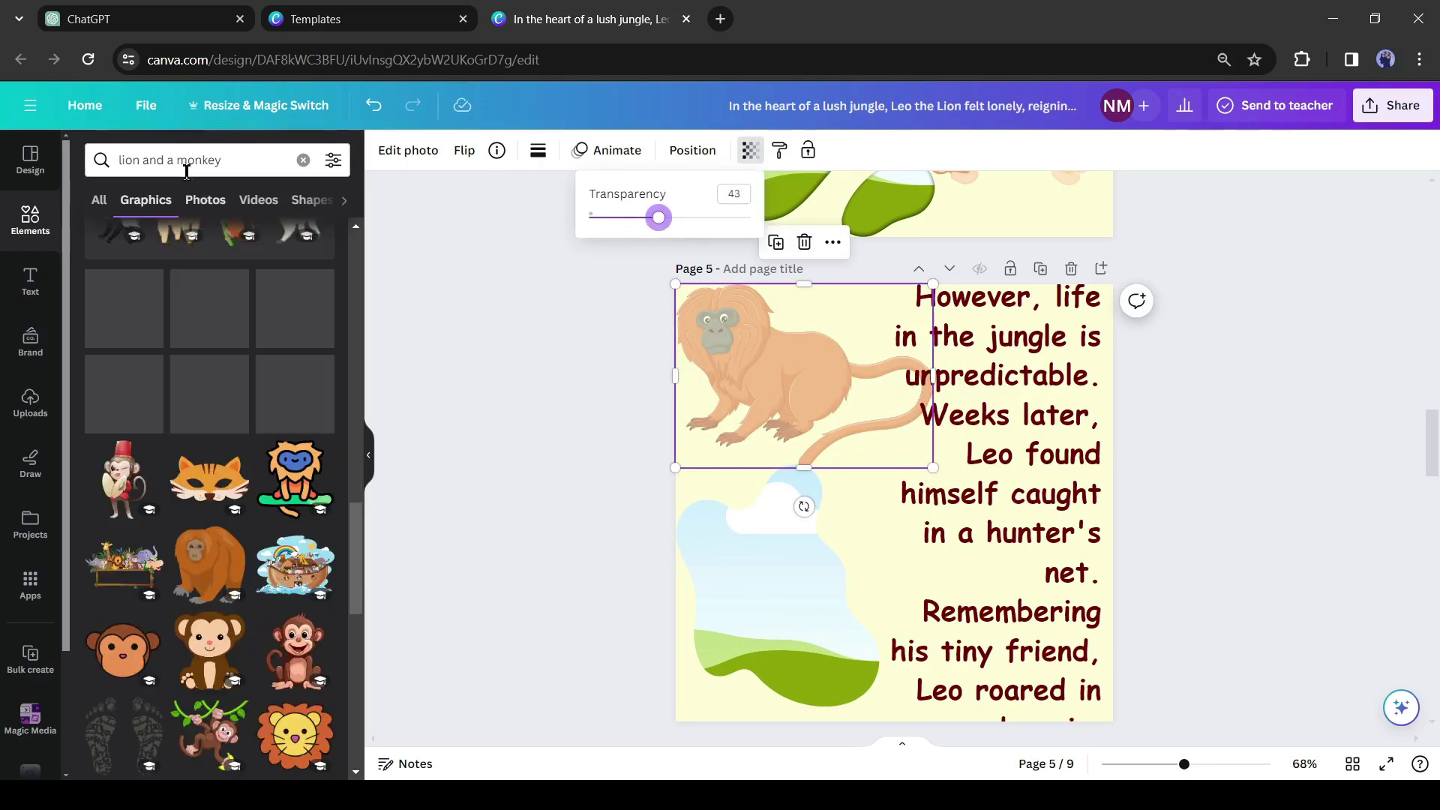
drag(122, 484, 1013, 547)
Place a tarsier graphic on page 6 and fade it to transparency 23
scroll(605, 508, down, 5)
drag(296, 484, 1015, 547)
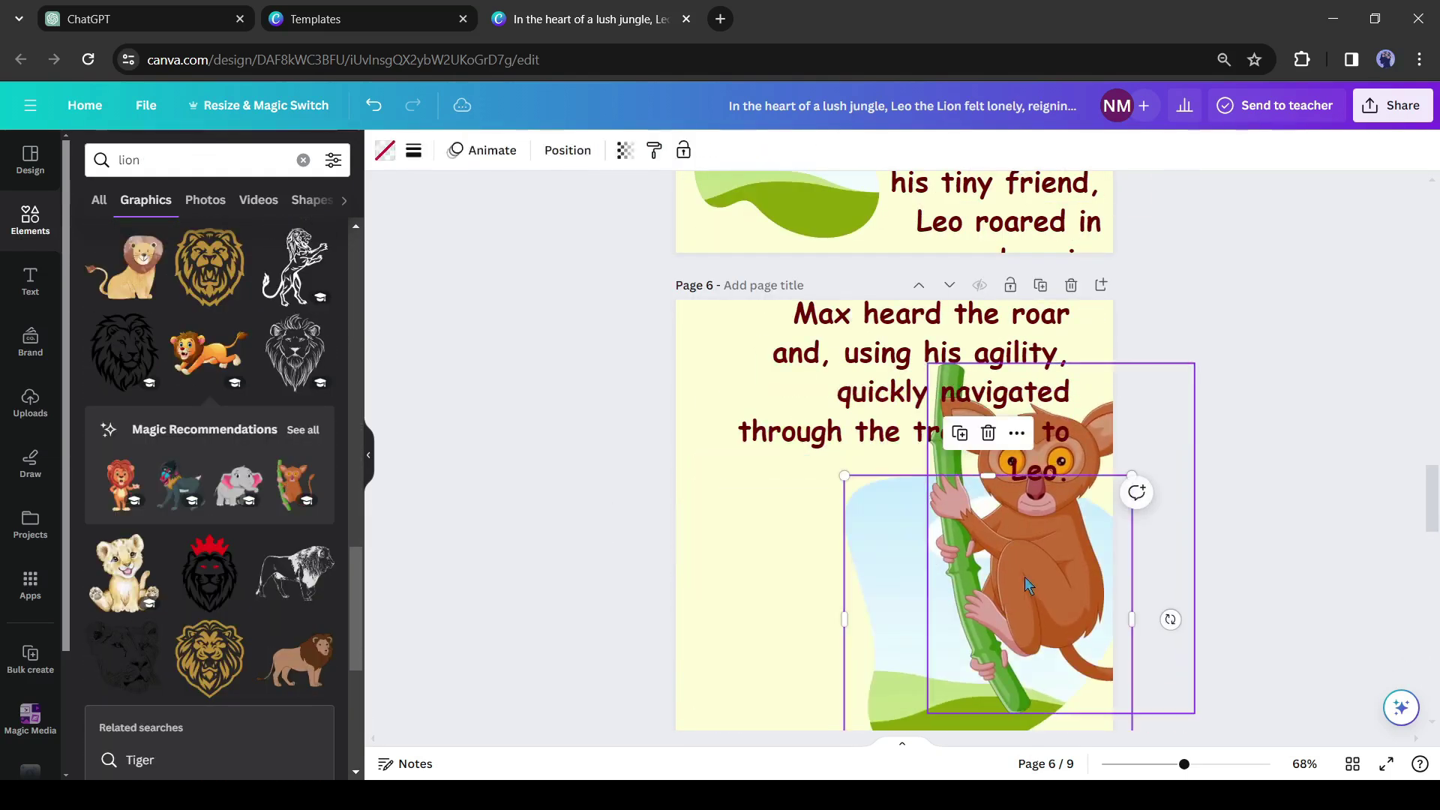
drag(1158, 684, 902, 614)
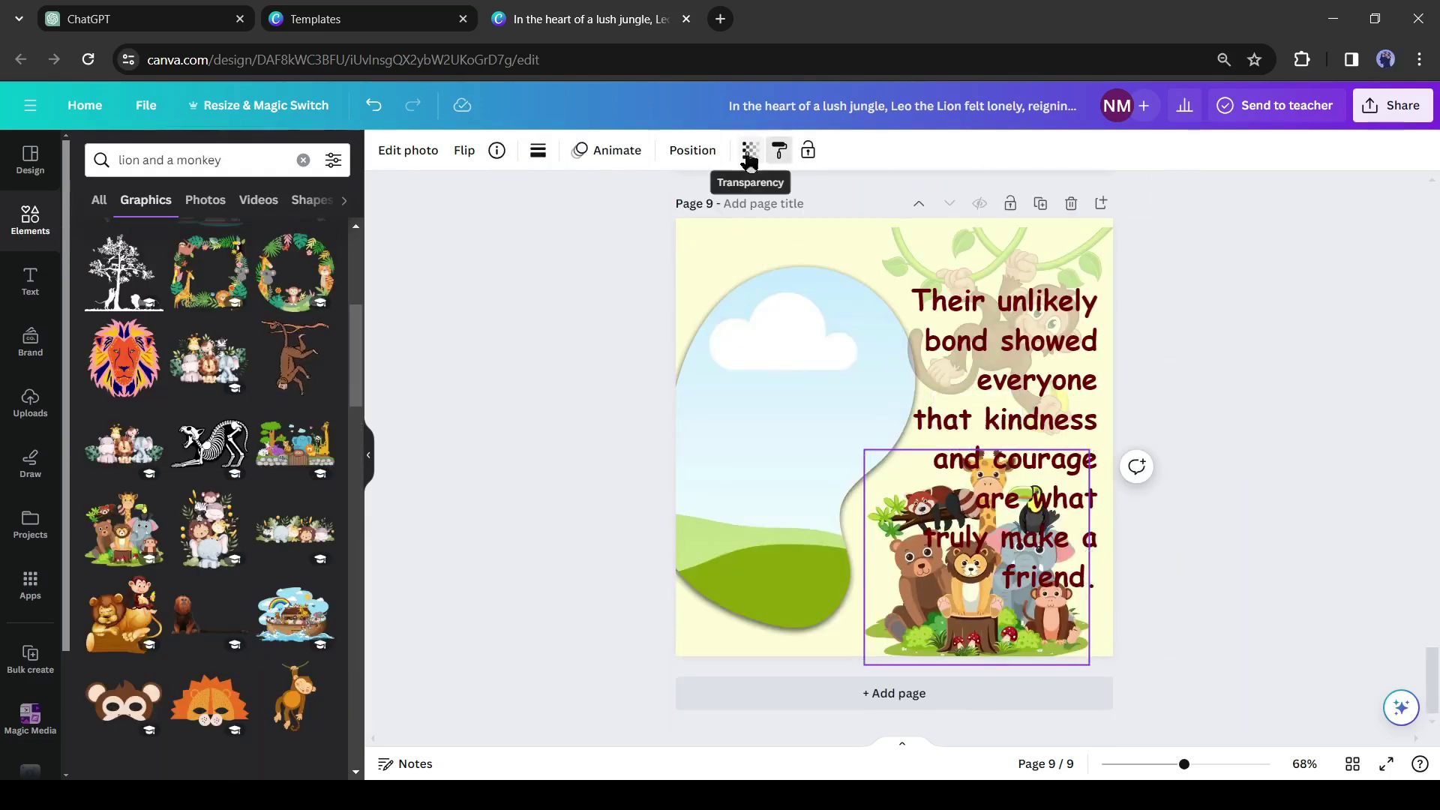
click(750, 150)
drag(750, 217, 628, 220)
scroll(843, 421, up, 20)
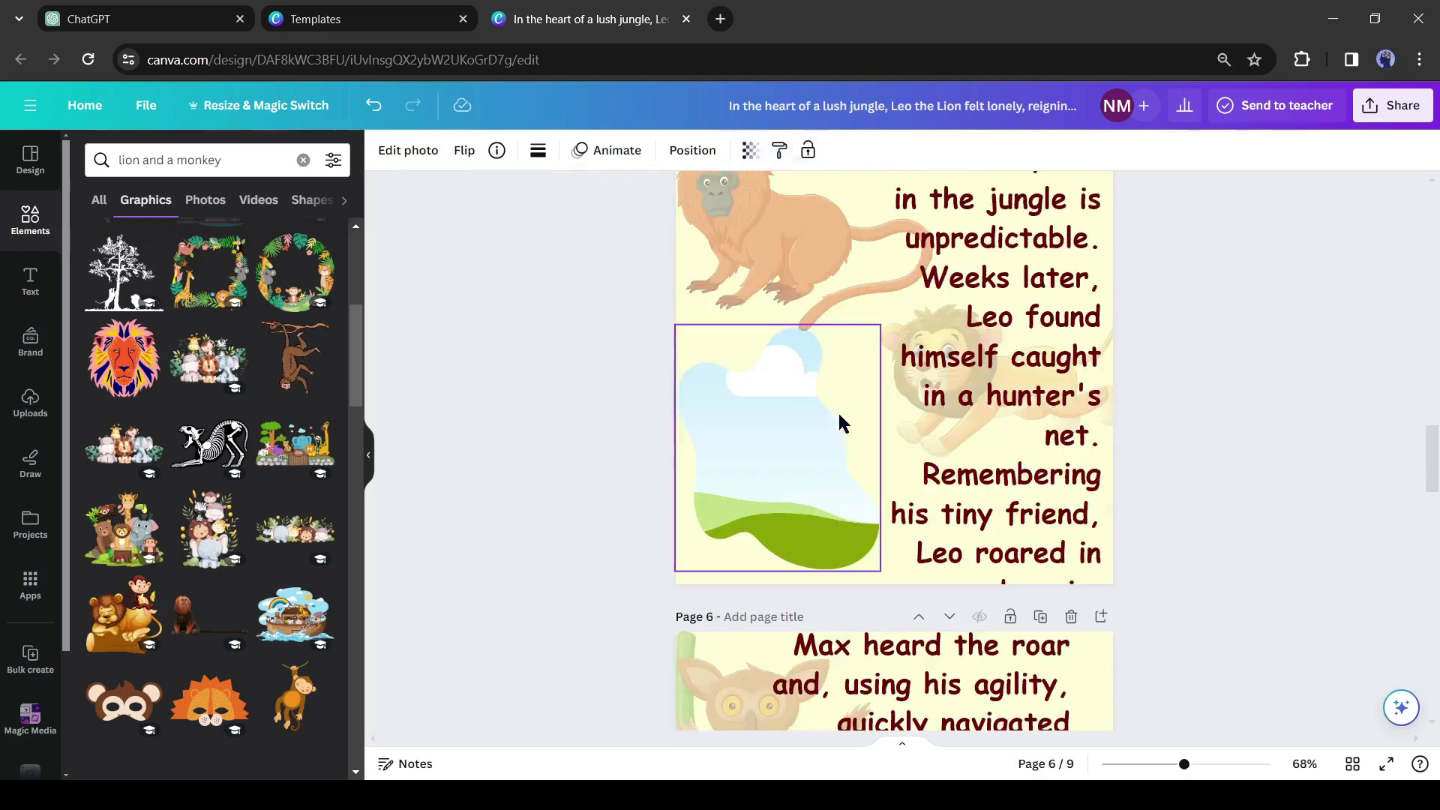
scroll(841, 423, up, 15)
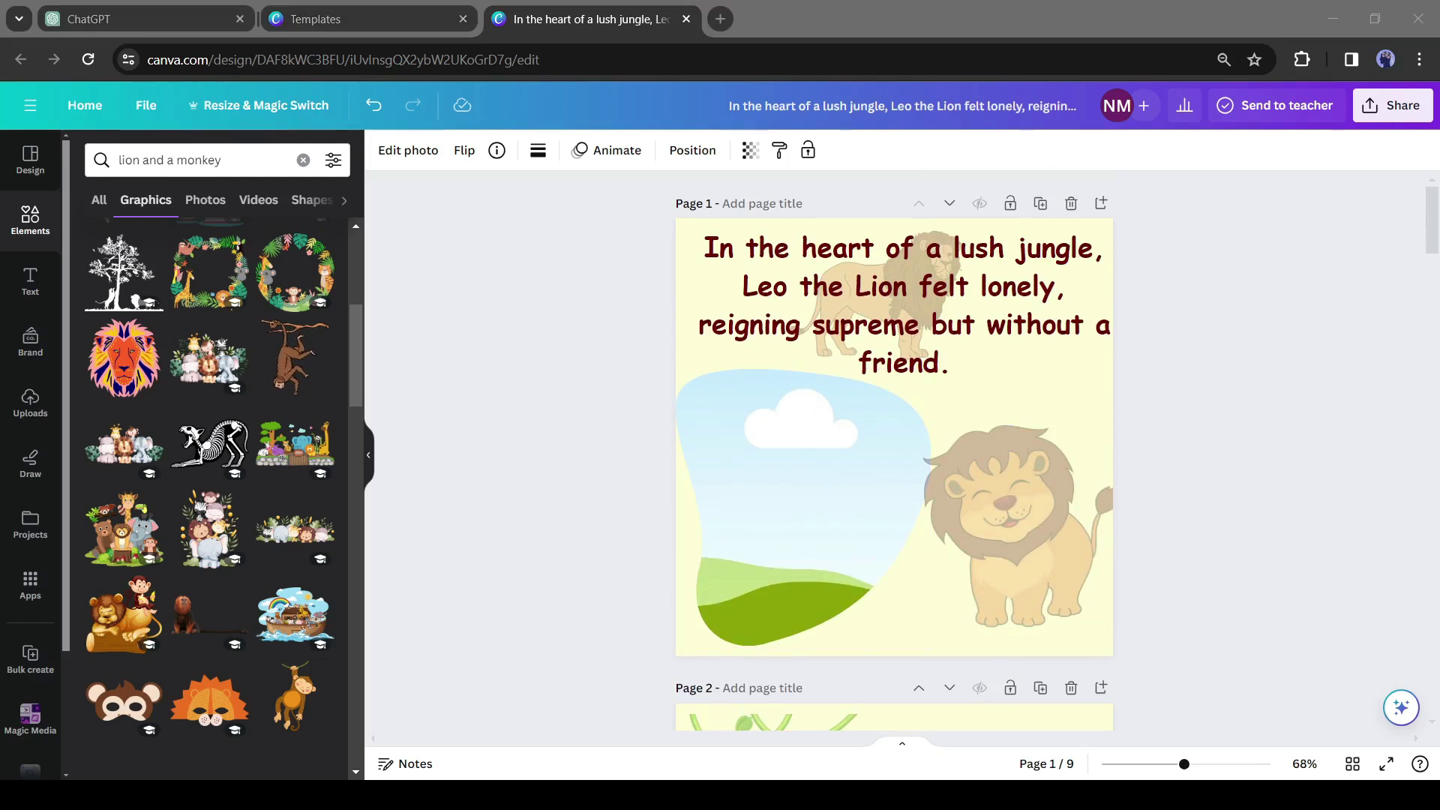
Open Magic Media text-to-image from Apps and choose the 3D style
scroll(30, 375, down, 2)
click(30, 492)
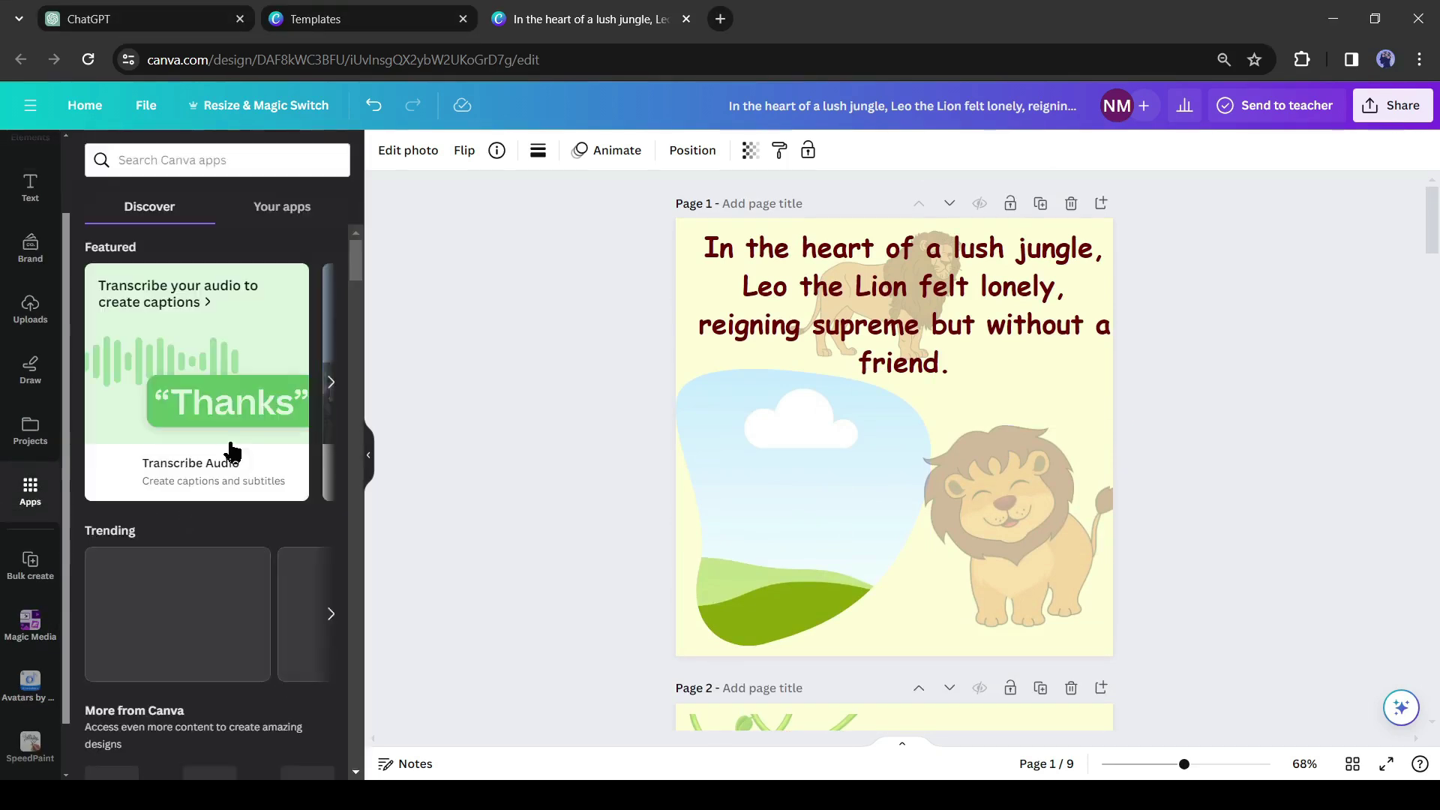
text(ma)
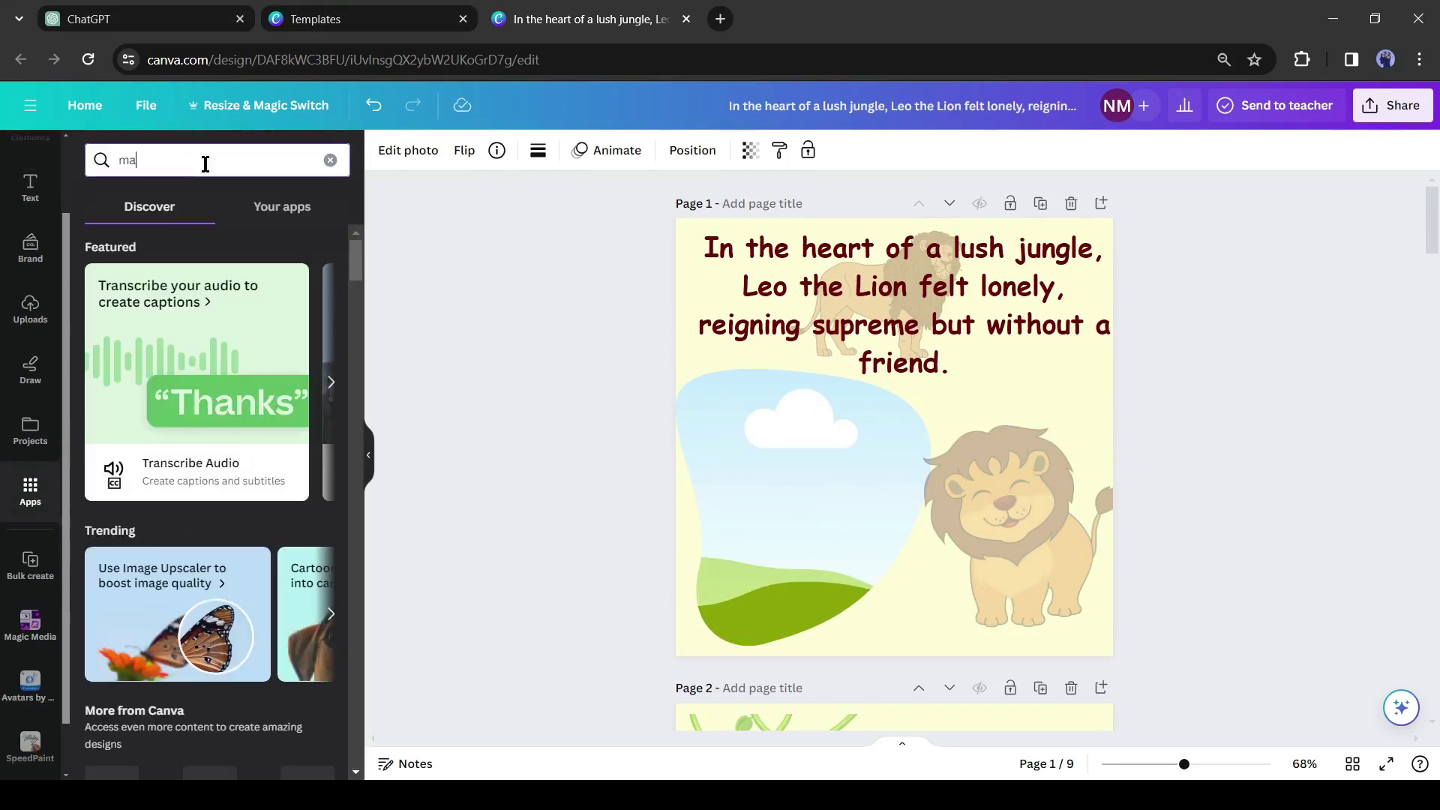
text(gic)
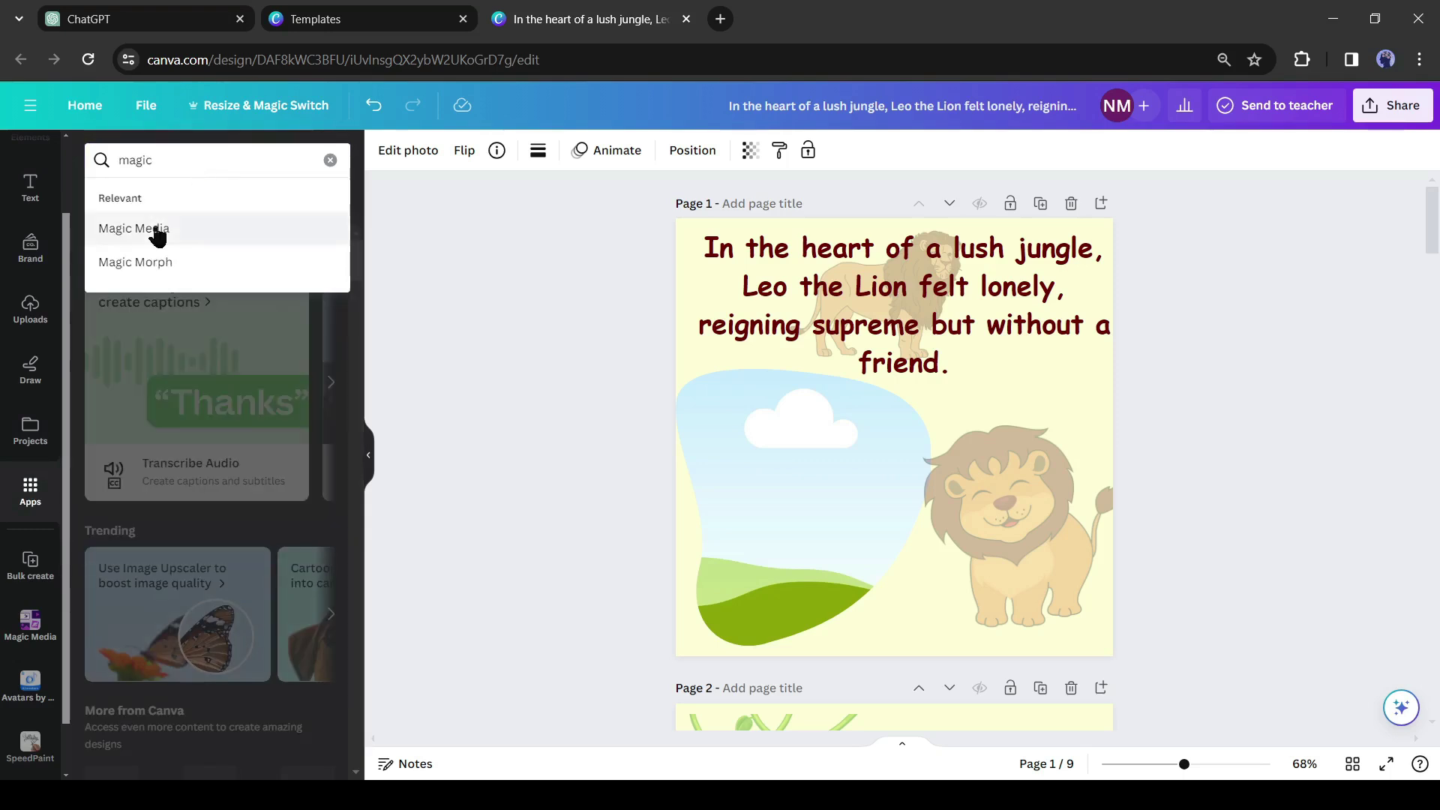
click(154, 228)
click(112, 225)
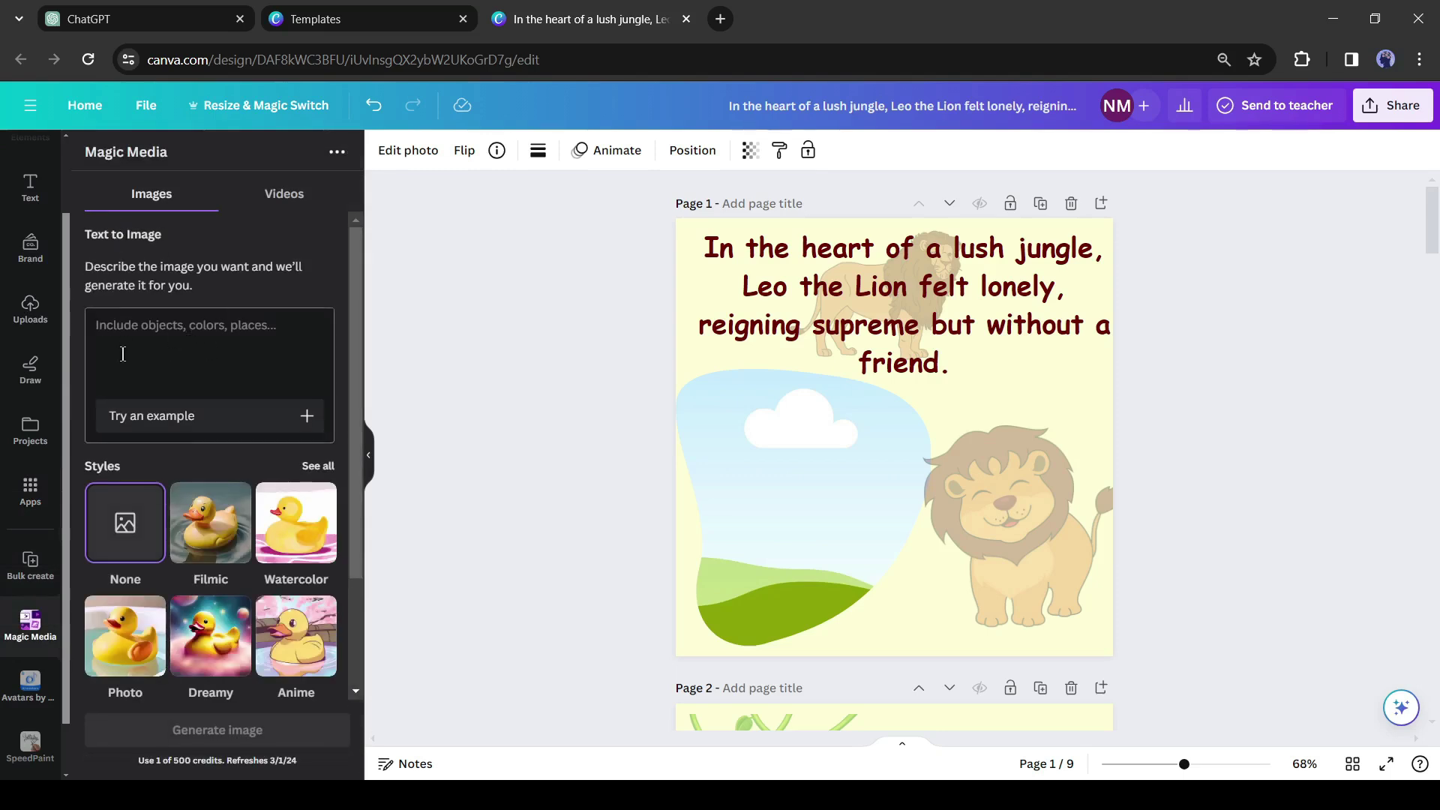
scroll(218, 510, down, 2)
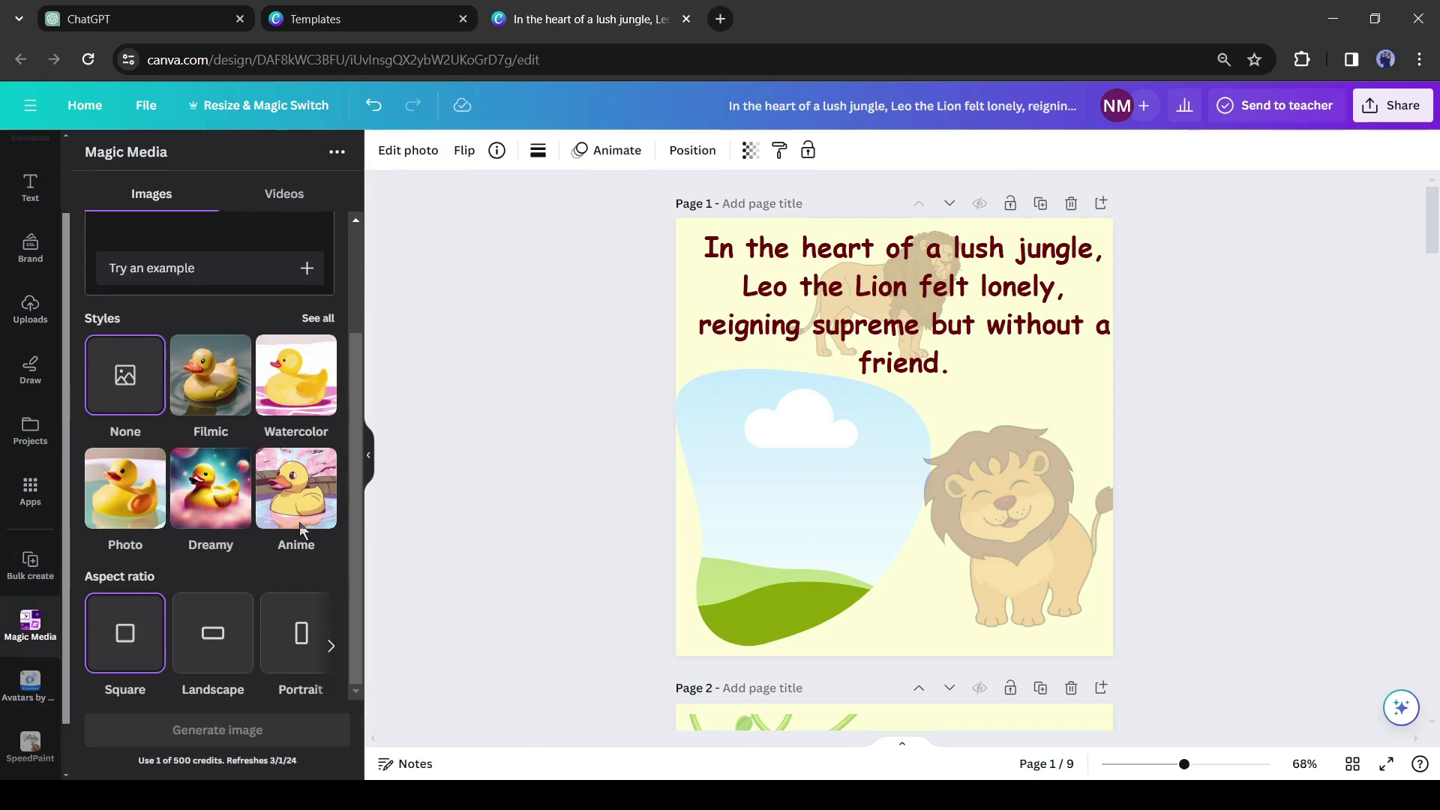
click(317, 318)
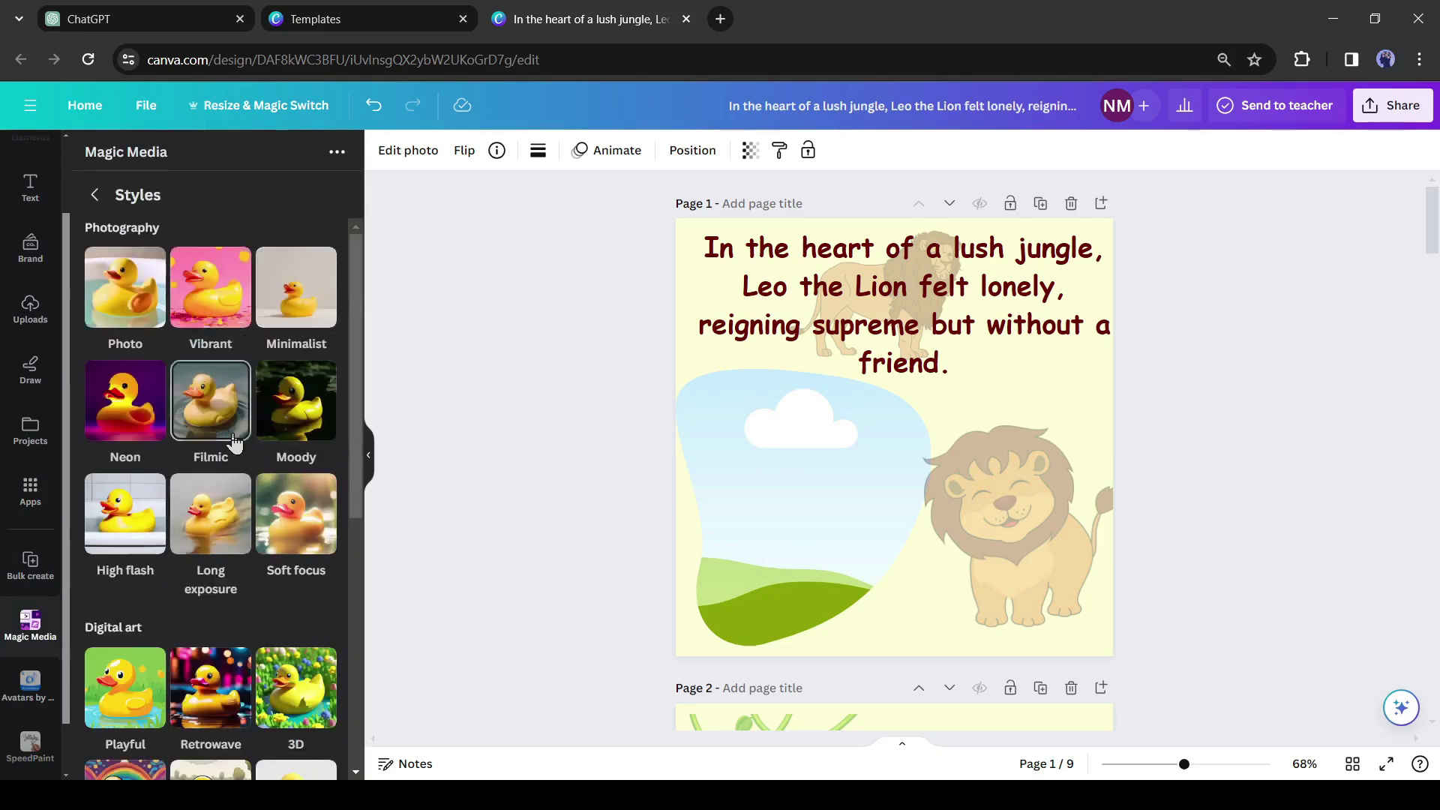
scroll(234, 442, down, 5)
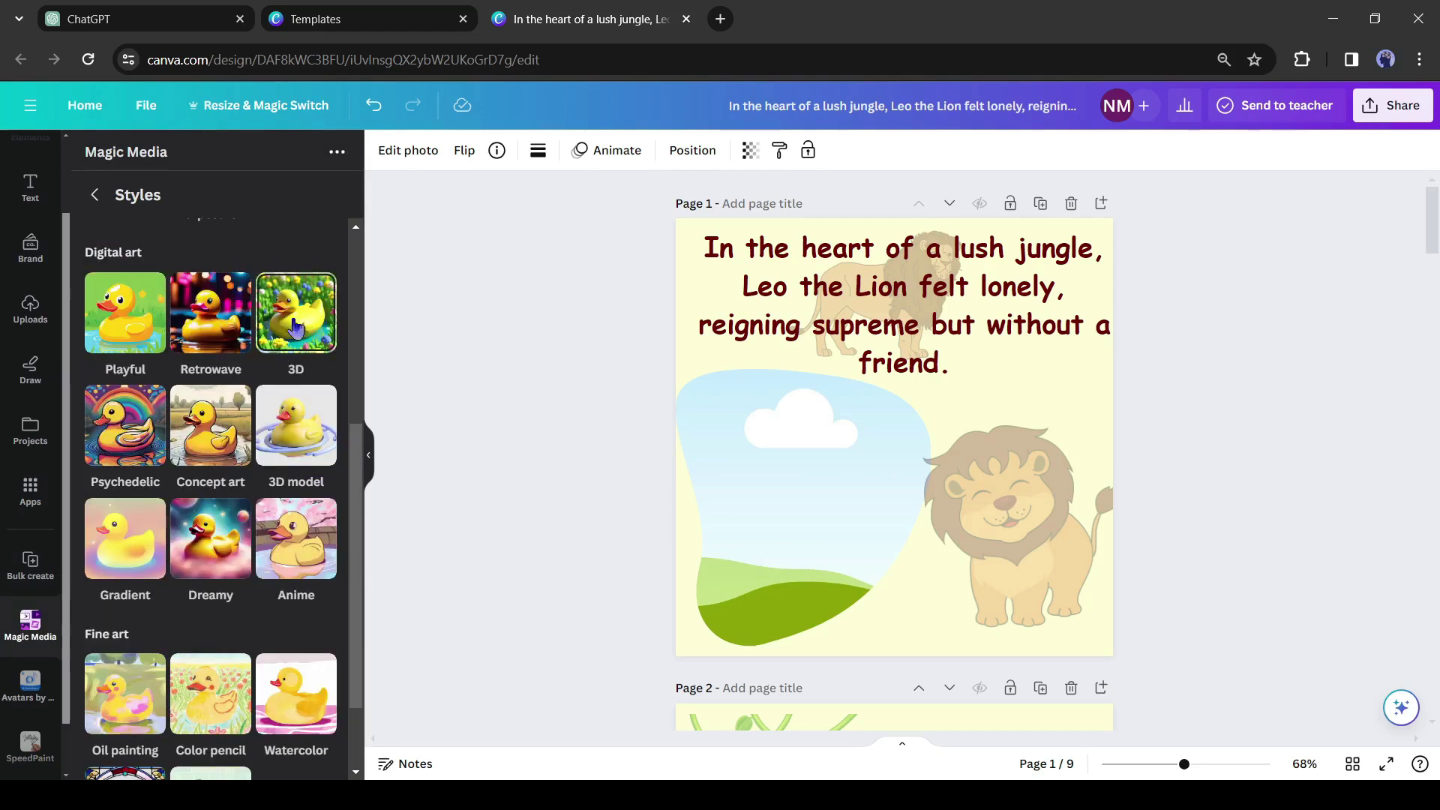
click(295, 328)
Copy the first scene's lonely-lion prompt from ChatGPT
key(ctrl+1)
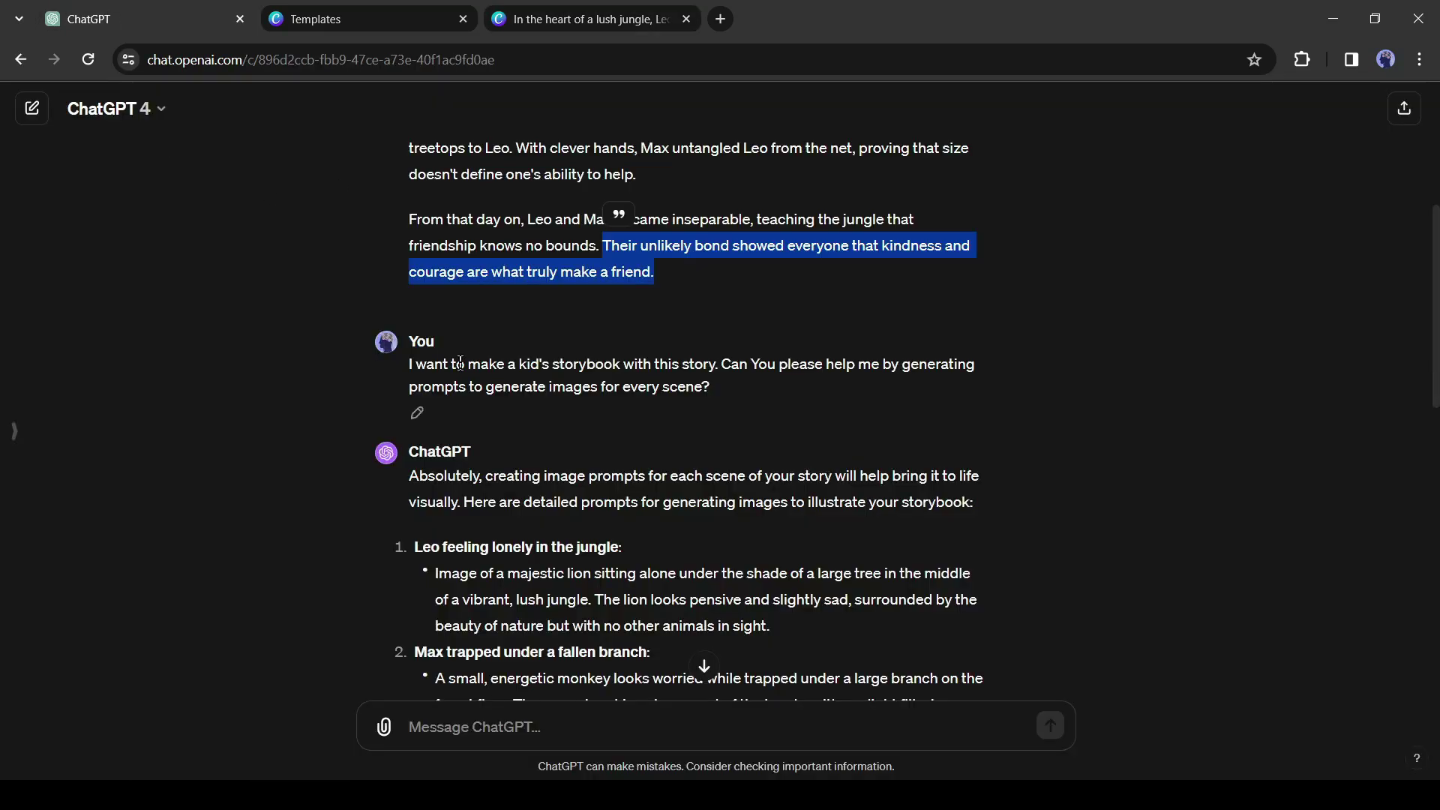
click(484, 379)
scroll(475, 405, down, 3)
drag(436, 386, 782, 437)
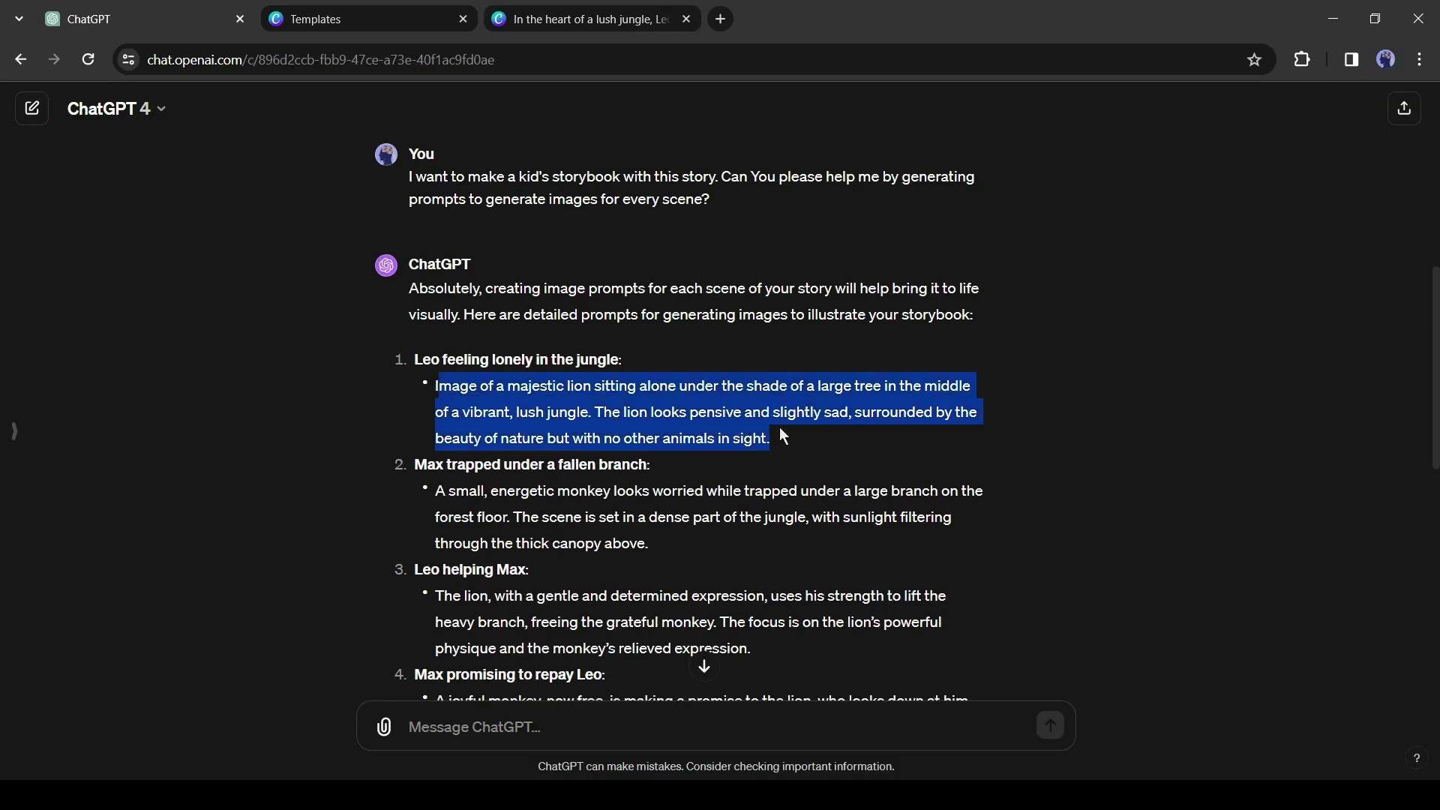
key(ctrl+c)
click(592, 19)
Paste the lion-under-a-jungle-tree prompt and generate four 3D images
click(208, 339)
key(ctrl+v)
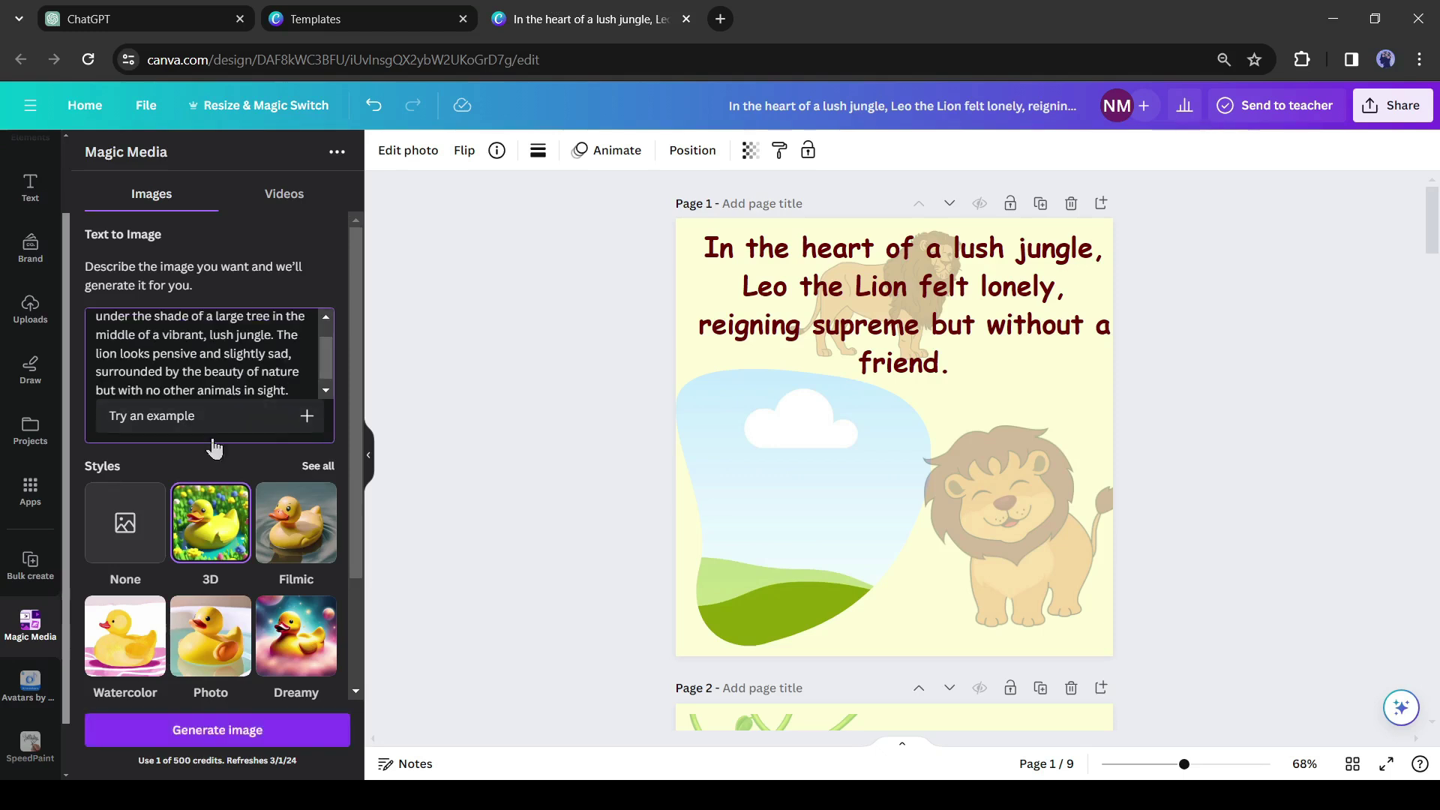
scroll(214, 450, down, 2)
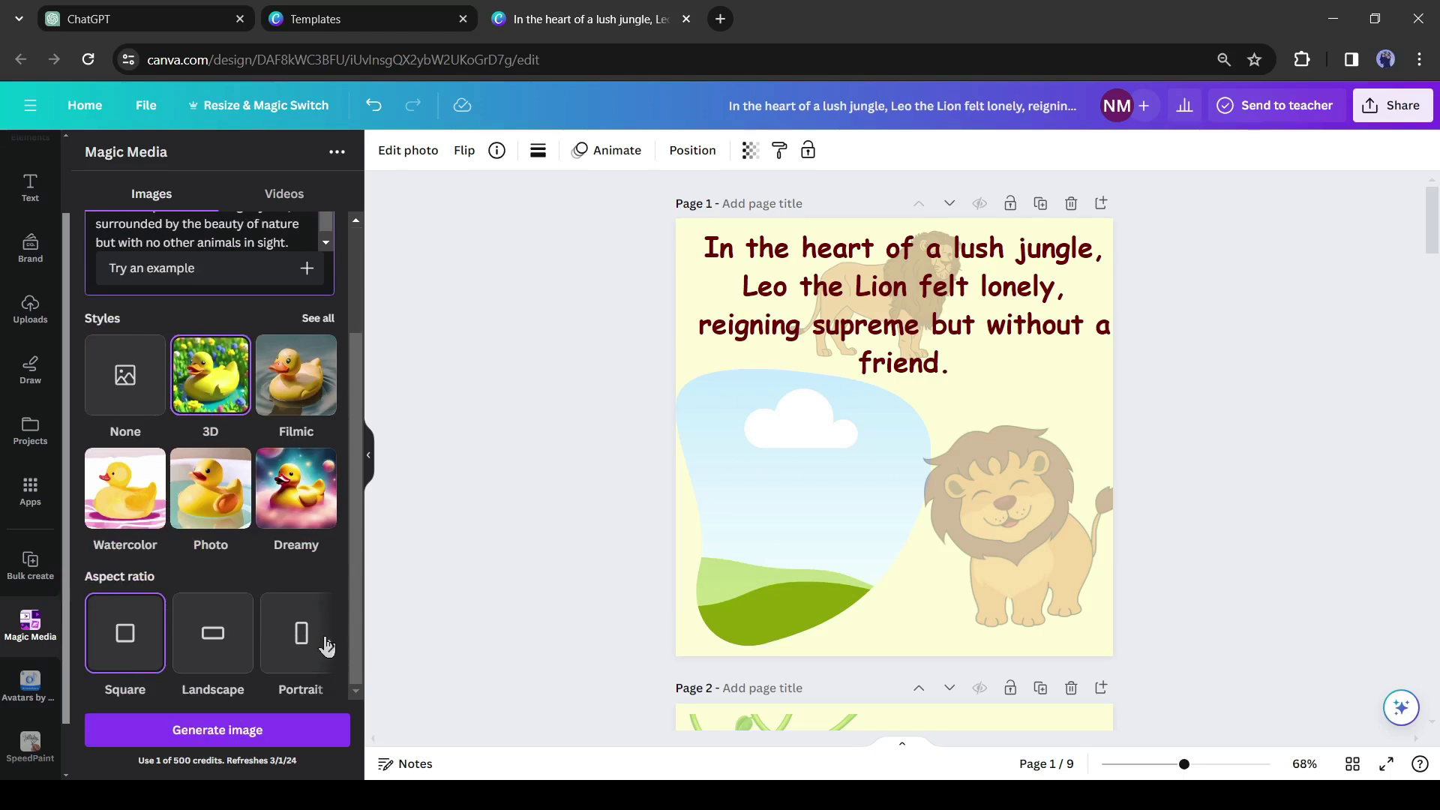
click(218, 730)
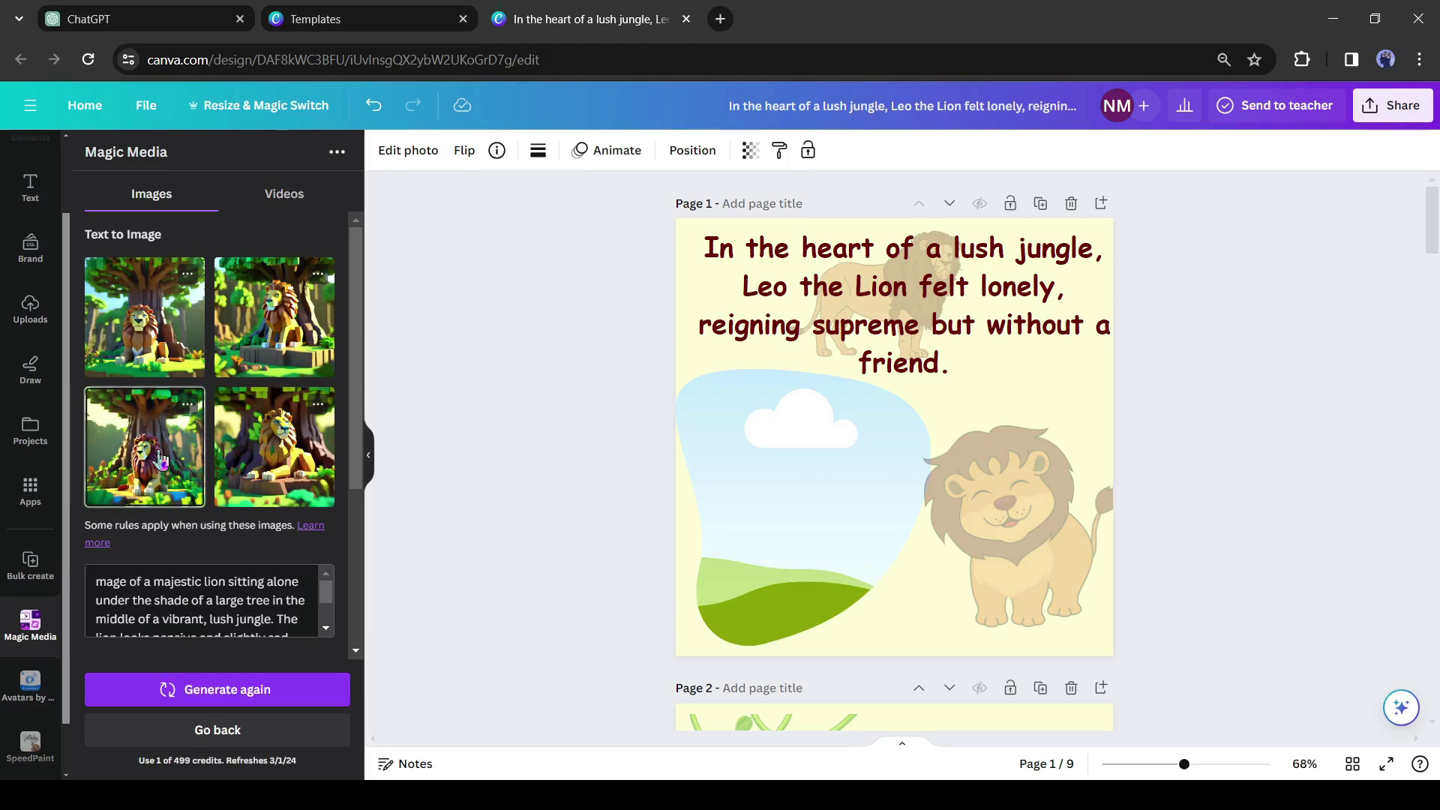
Try the third 3D lion image in the frame, undo it, and regenerate lions in Dreamy style
click(161, 459)
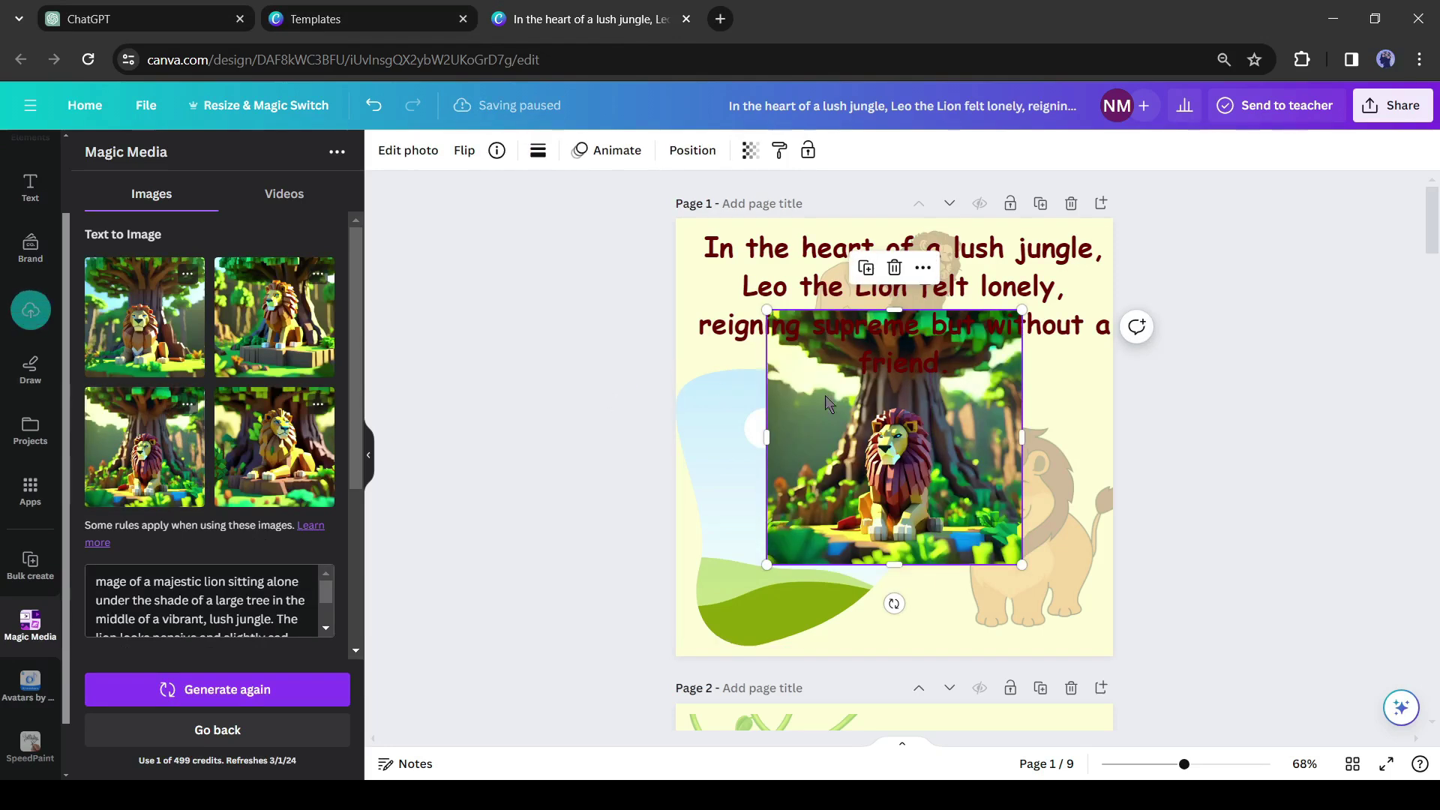
drag(915, 471, 810, 510)
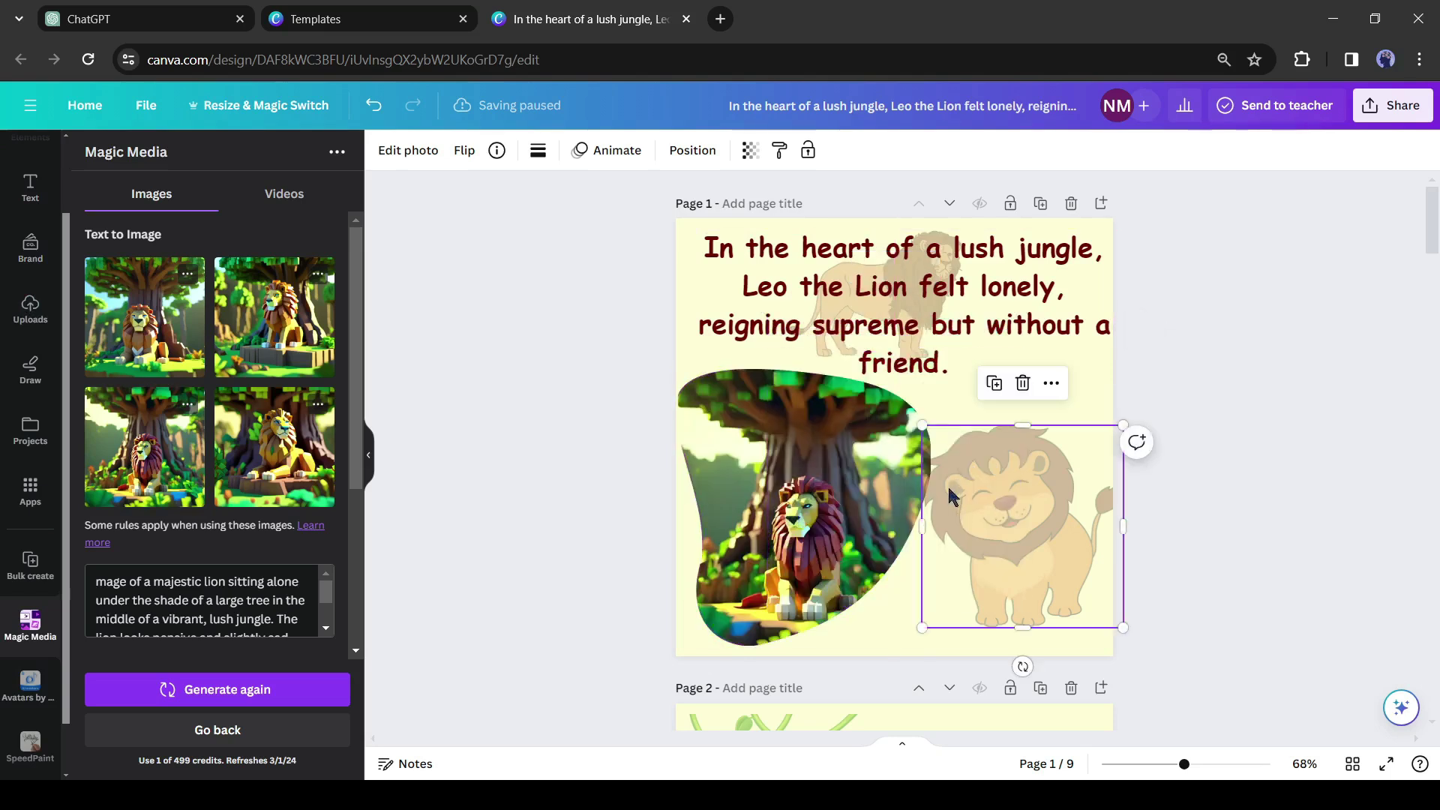
click(831, 512)
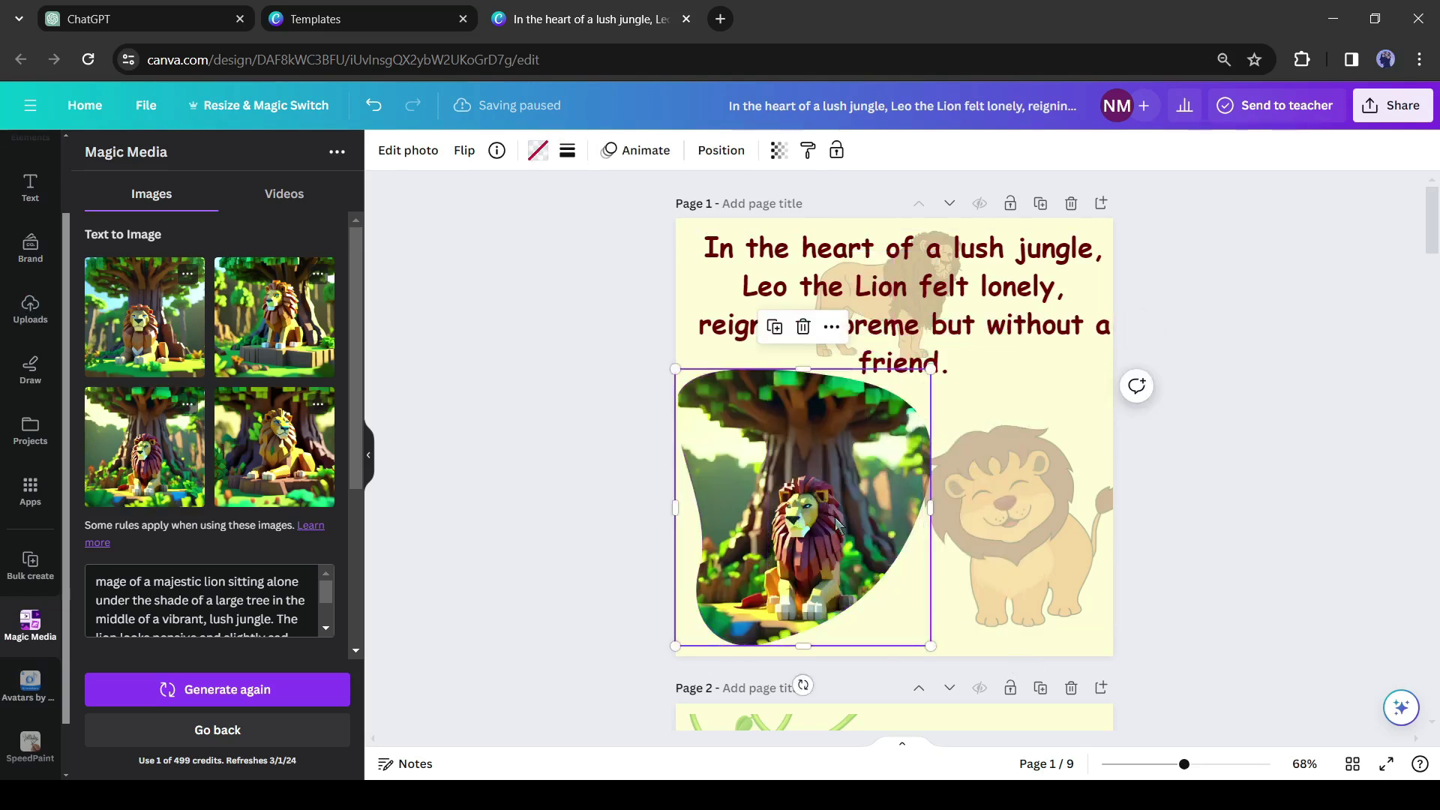
key(ctrl+z)
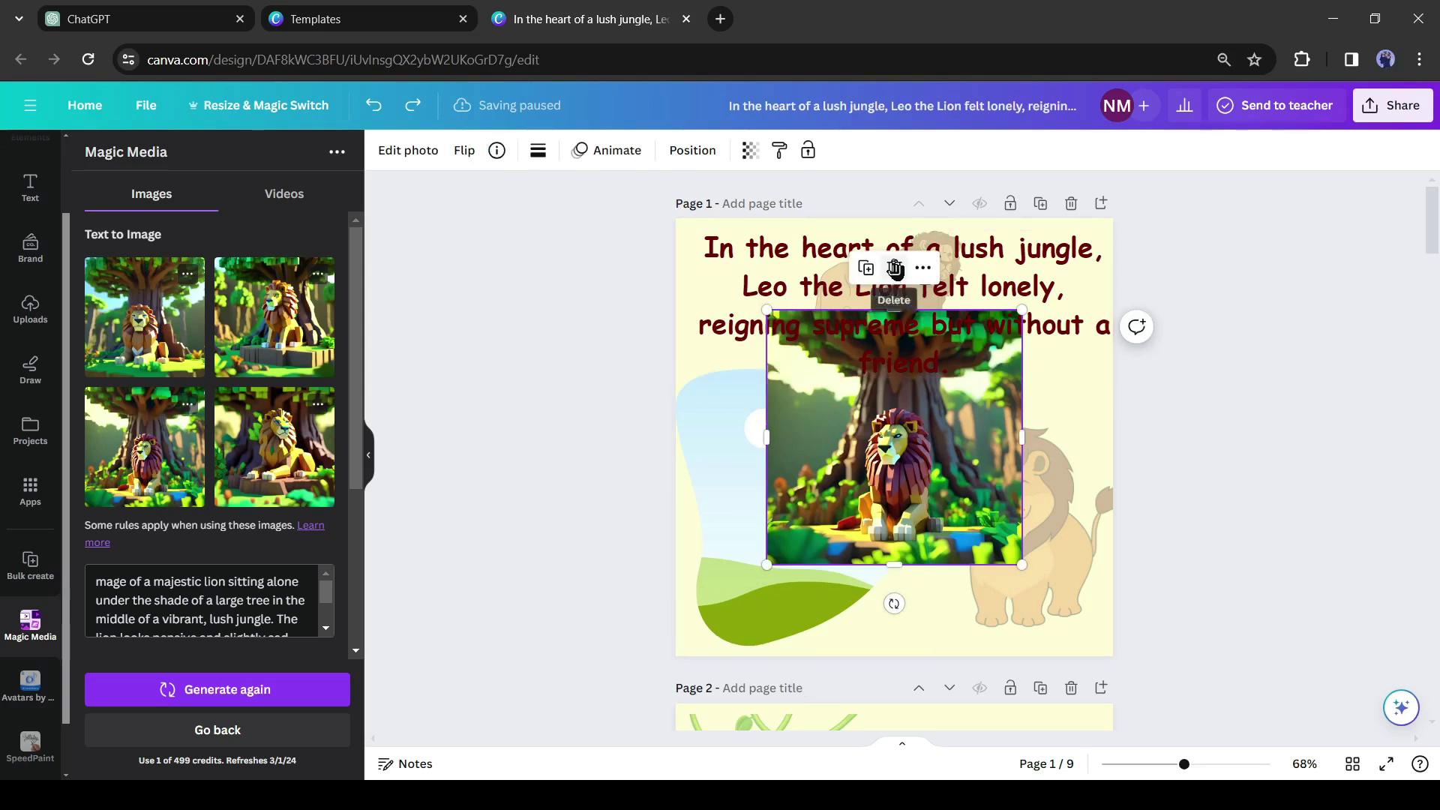
key(ctrl+z)
click(225, 488)
scroll(128, 473, down, 6)
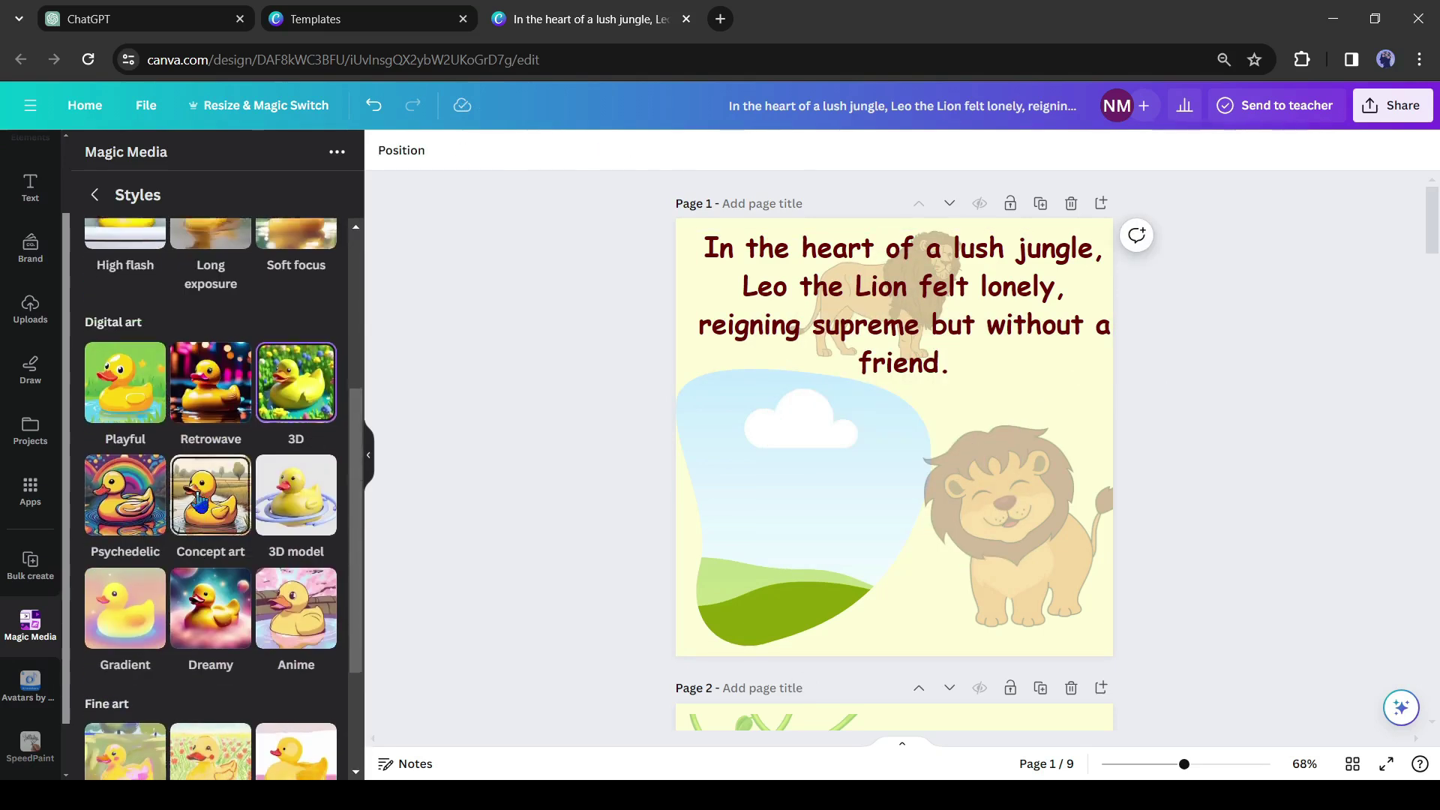
click(208, 516)
click(216, 687)
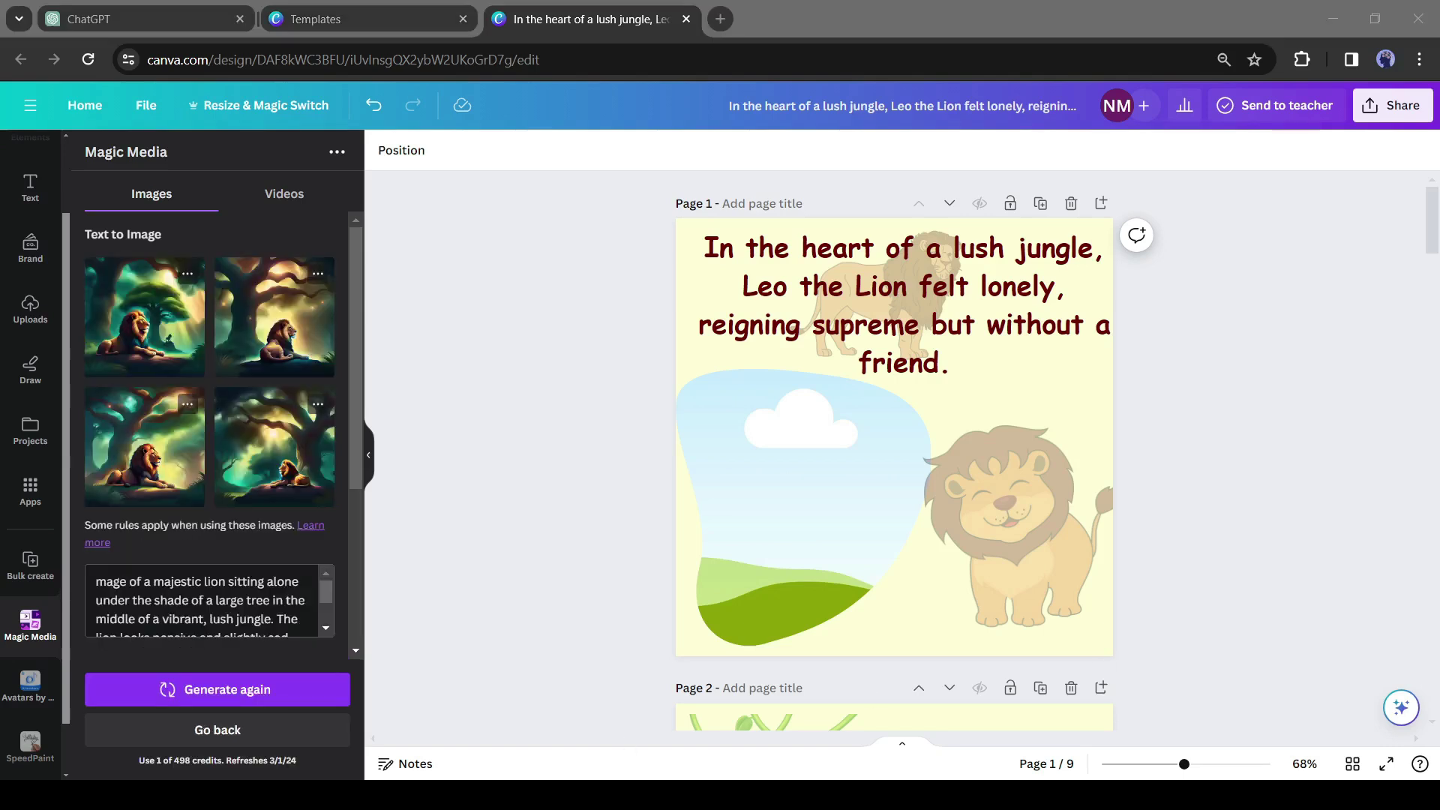
Place the first Dreamy lion image in page 1's blob frame, enlarged and shifted to fit
click(150, 315)
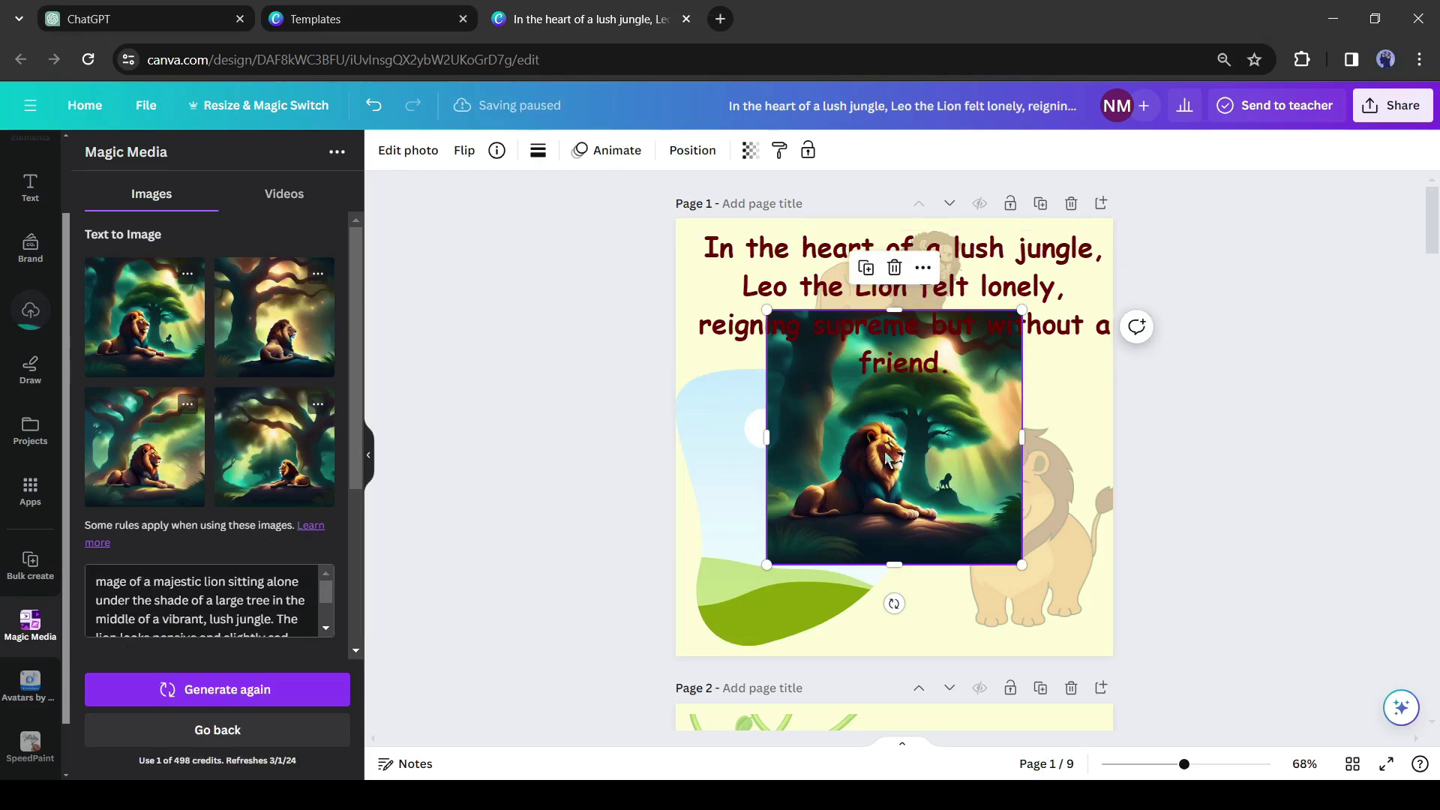
drag(902, 461, 898, 503)
double_click(824, 471)
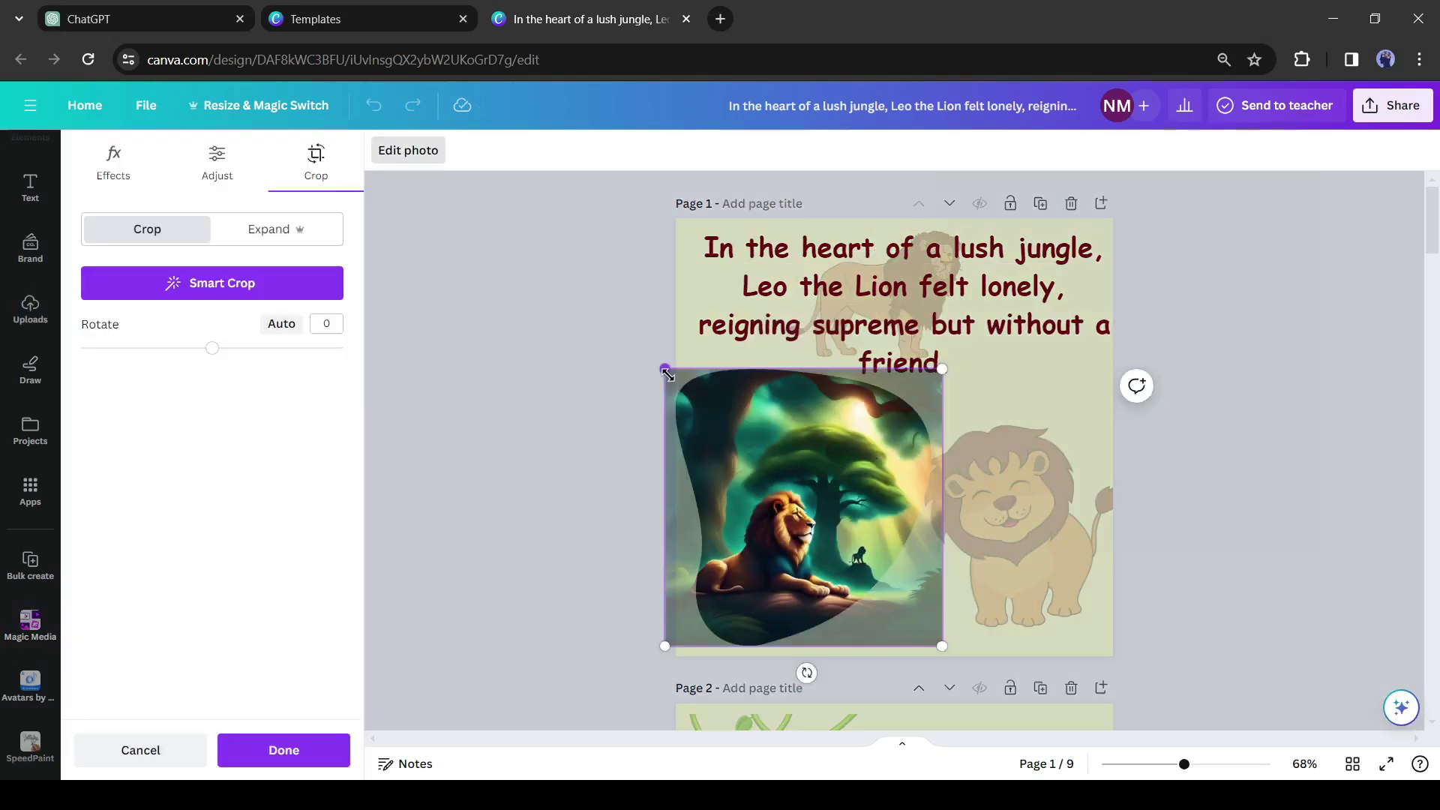
drag(668, 370, 634, 346)
drag(775, 441, 804, 441)
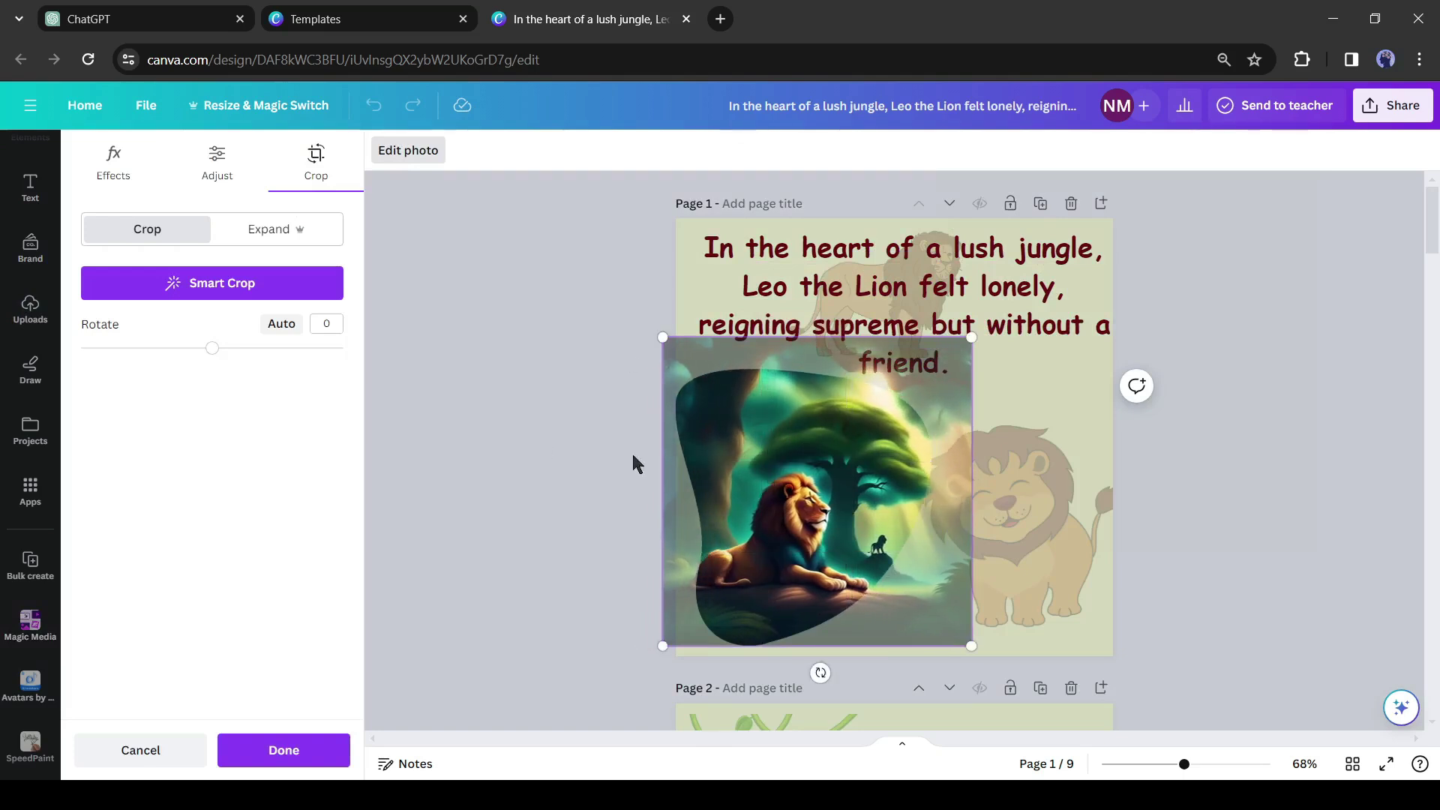
click(277, 751)
Generate the monkey scene from its ChatGPT prompt and place an image in the page 2 frame
scroll(582, 514, down, 5)
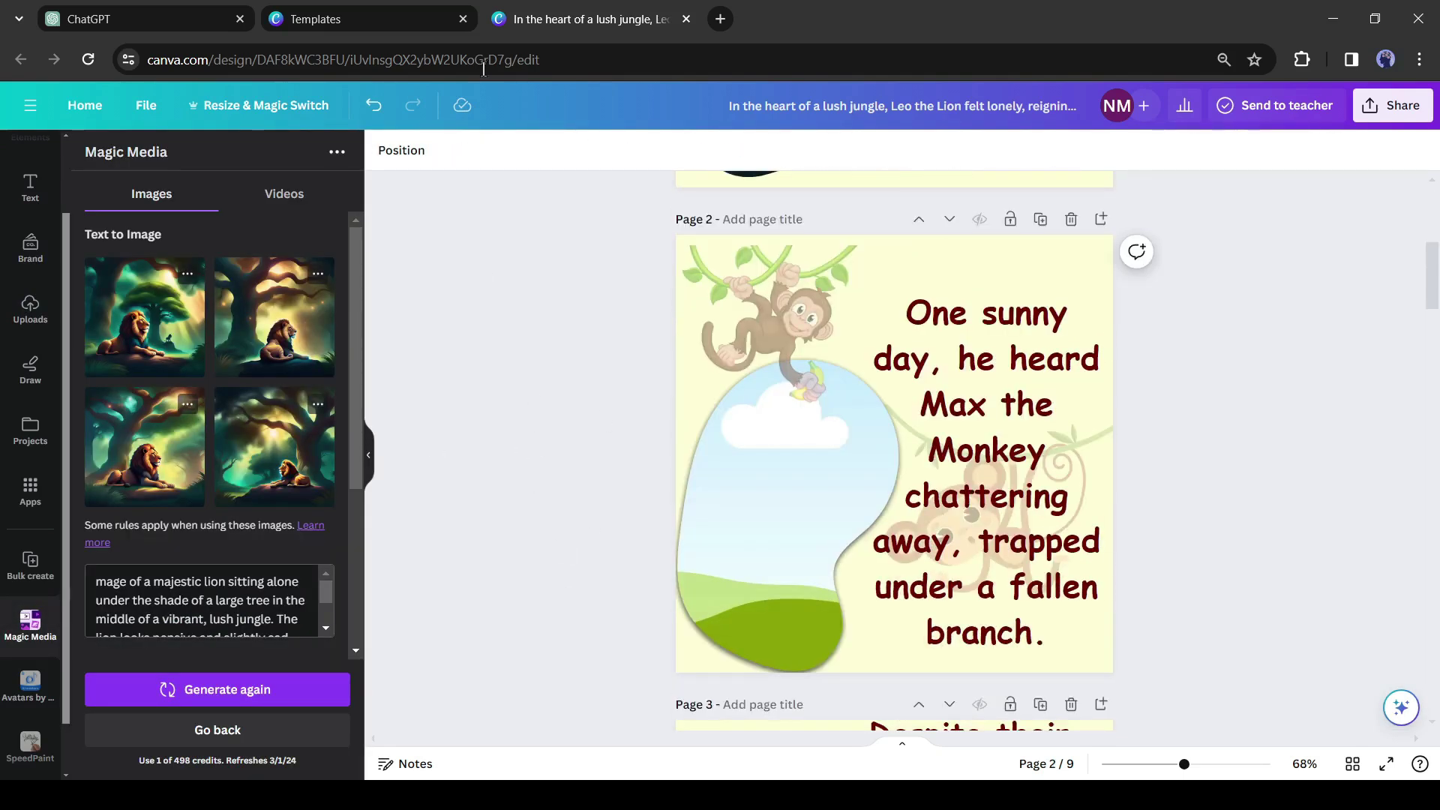
click(150, 18)
scroll(473, 280, down, 1)
drag(443, 397, 649, 448)
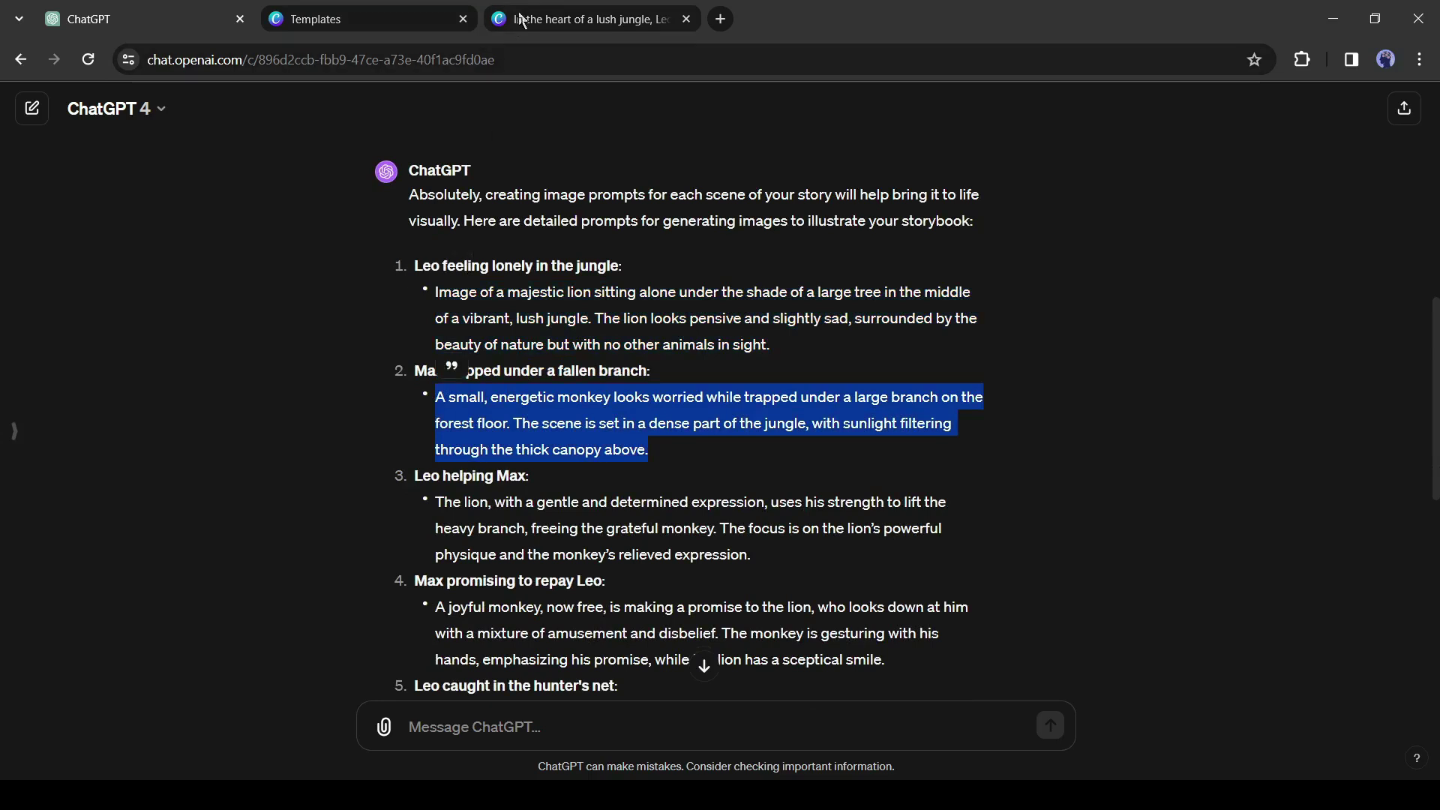
click(585, 19)
key(ctrl+a)
text(A small, energetic monkey looks worried while trapped under a large branch on the forest floor. The scene is set in a dense part of the jungle, with sunlight filtering through the thick canopy above.)
click(217, 690)
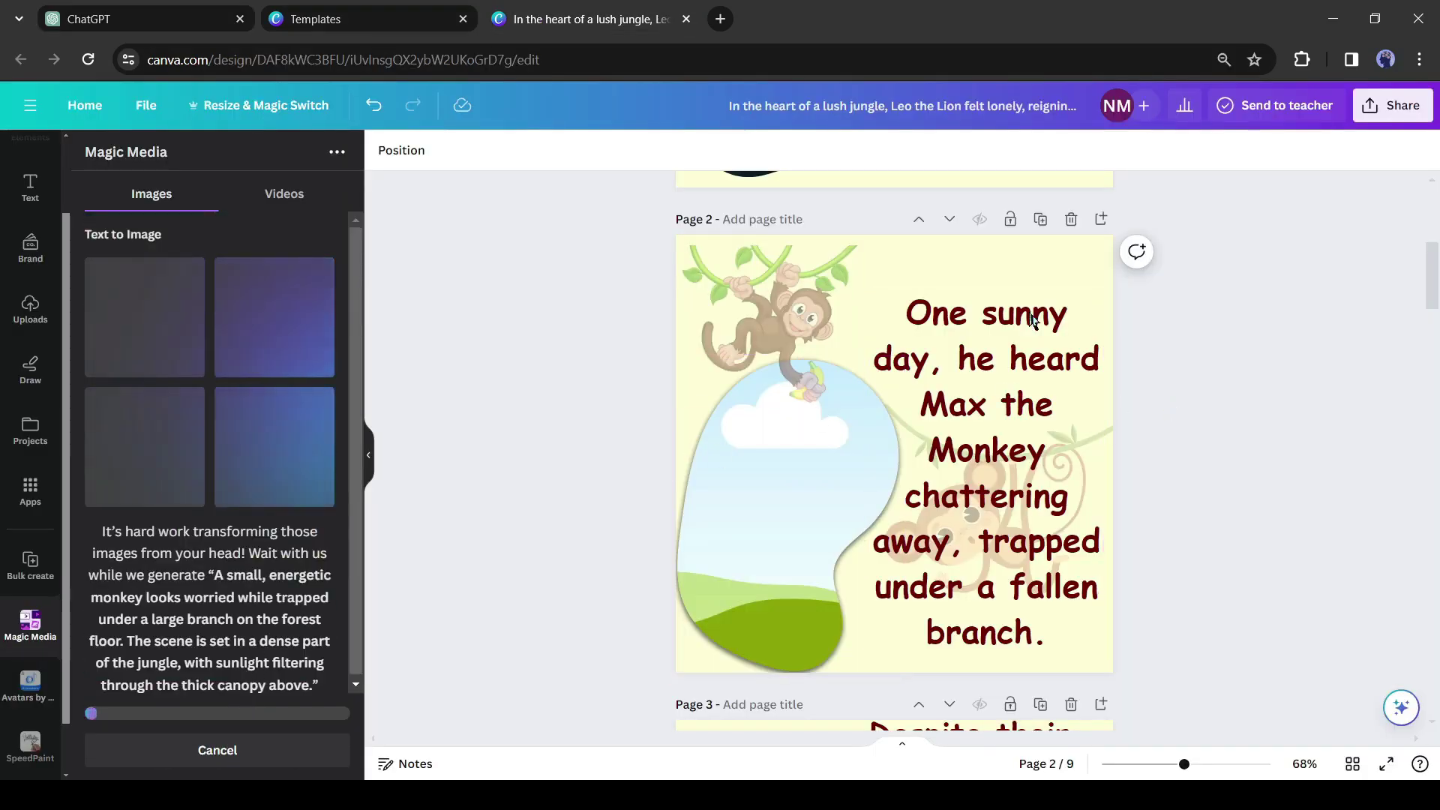
drag(129, 446, 750, 487)
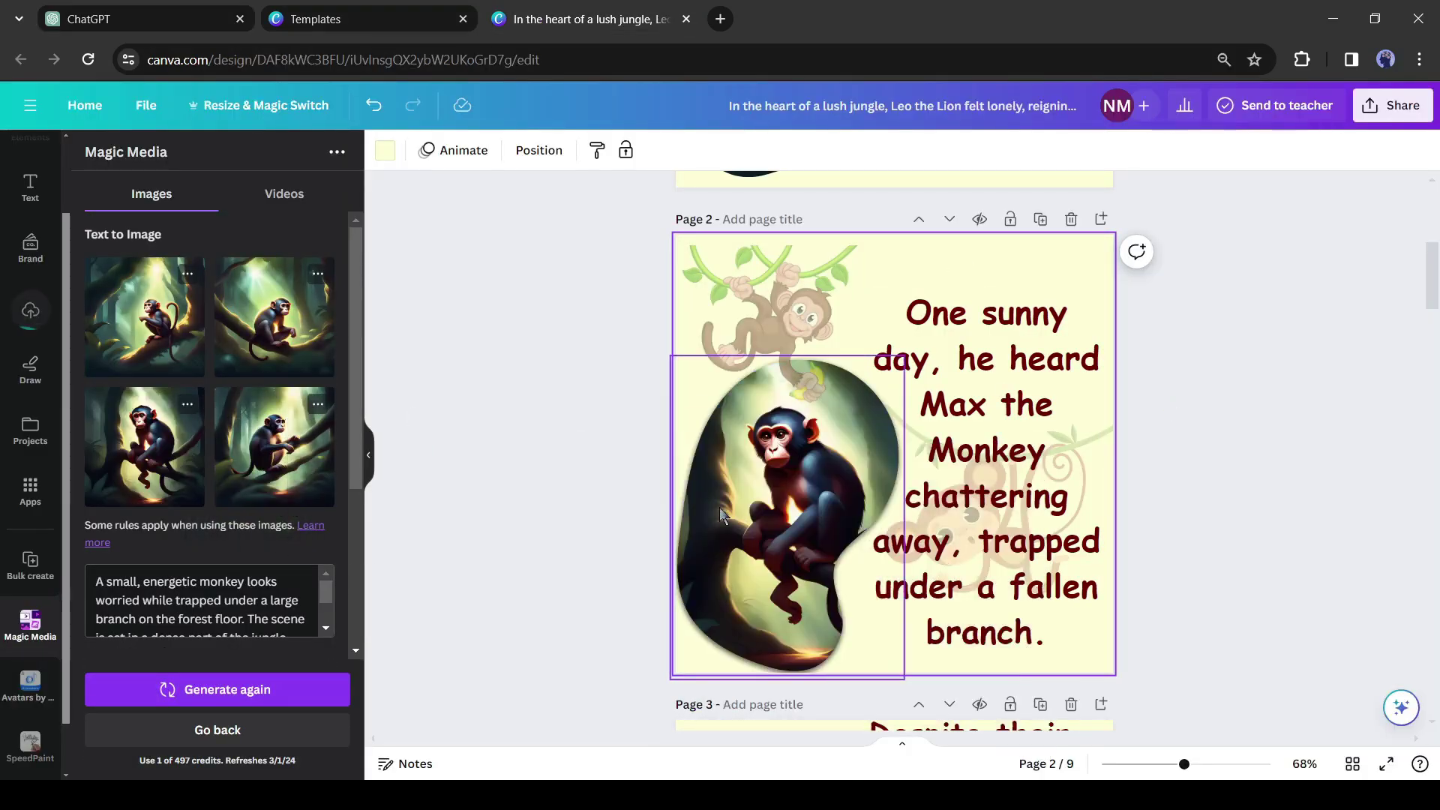
double_click(750, 488)
click(797, 600)
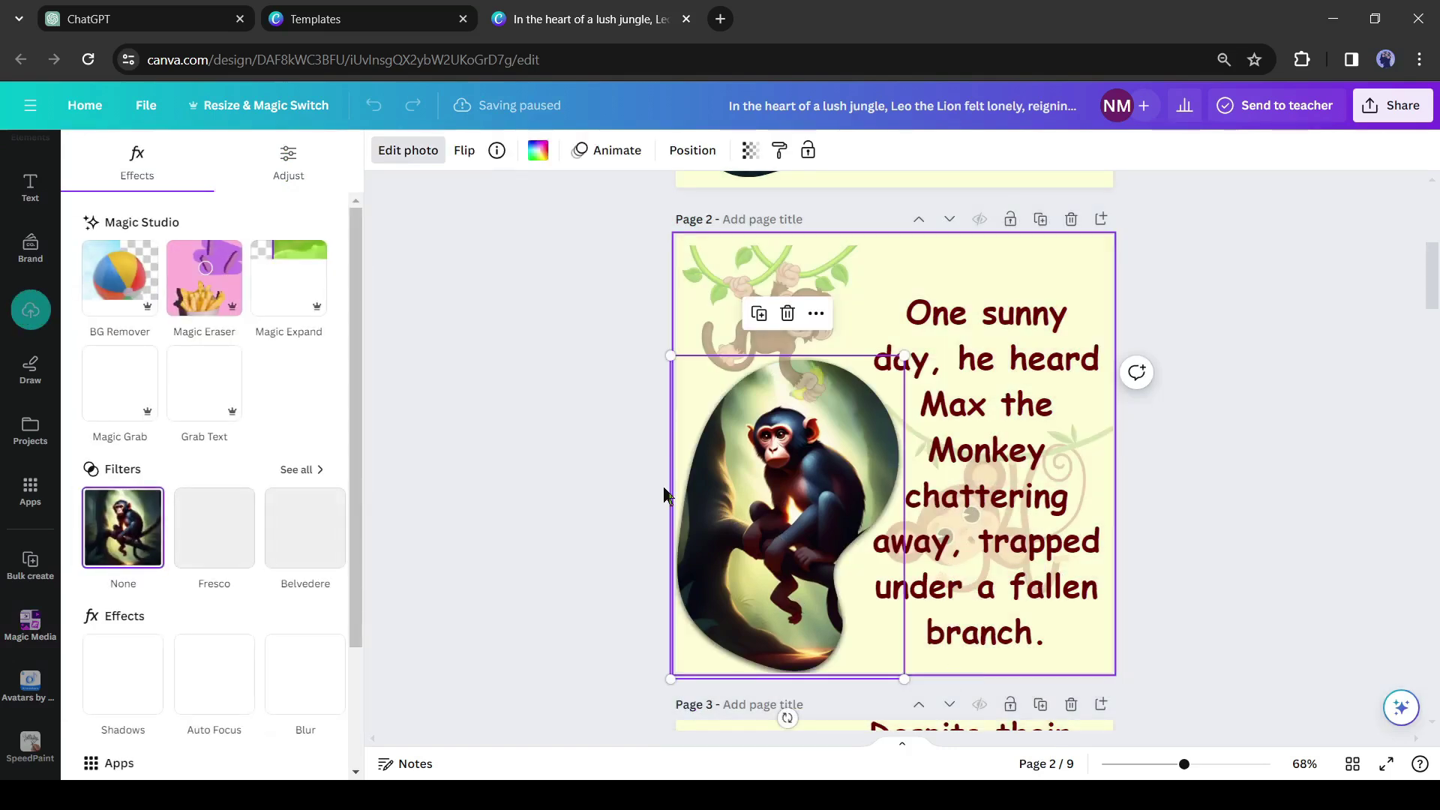
Generate the lion-helping-Max scene and put an image into the page 3 frame
click(30, 623)
scroll(892, 450, down, 6)
click(802, 555)
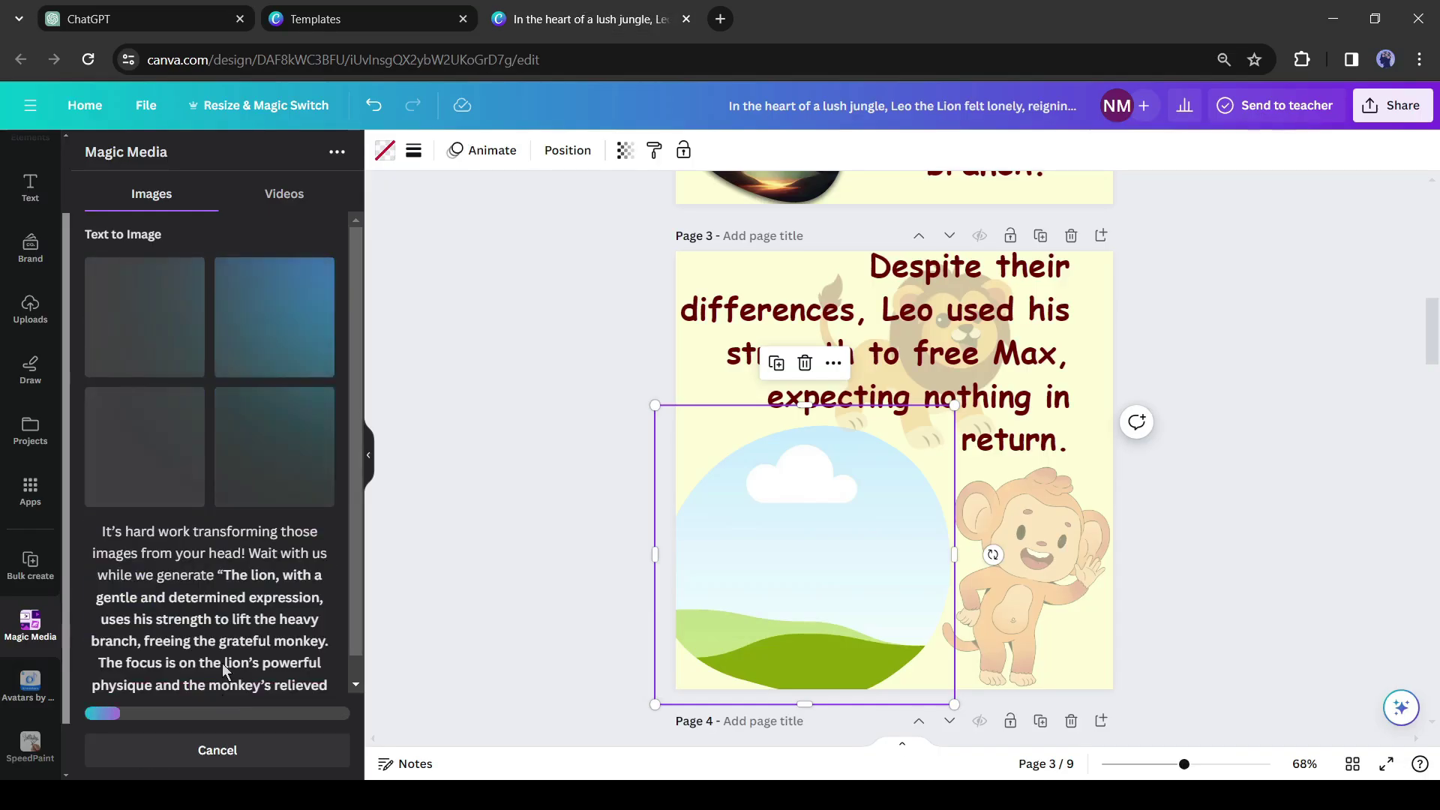
click(144, 446)
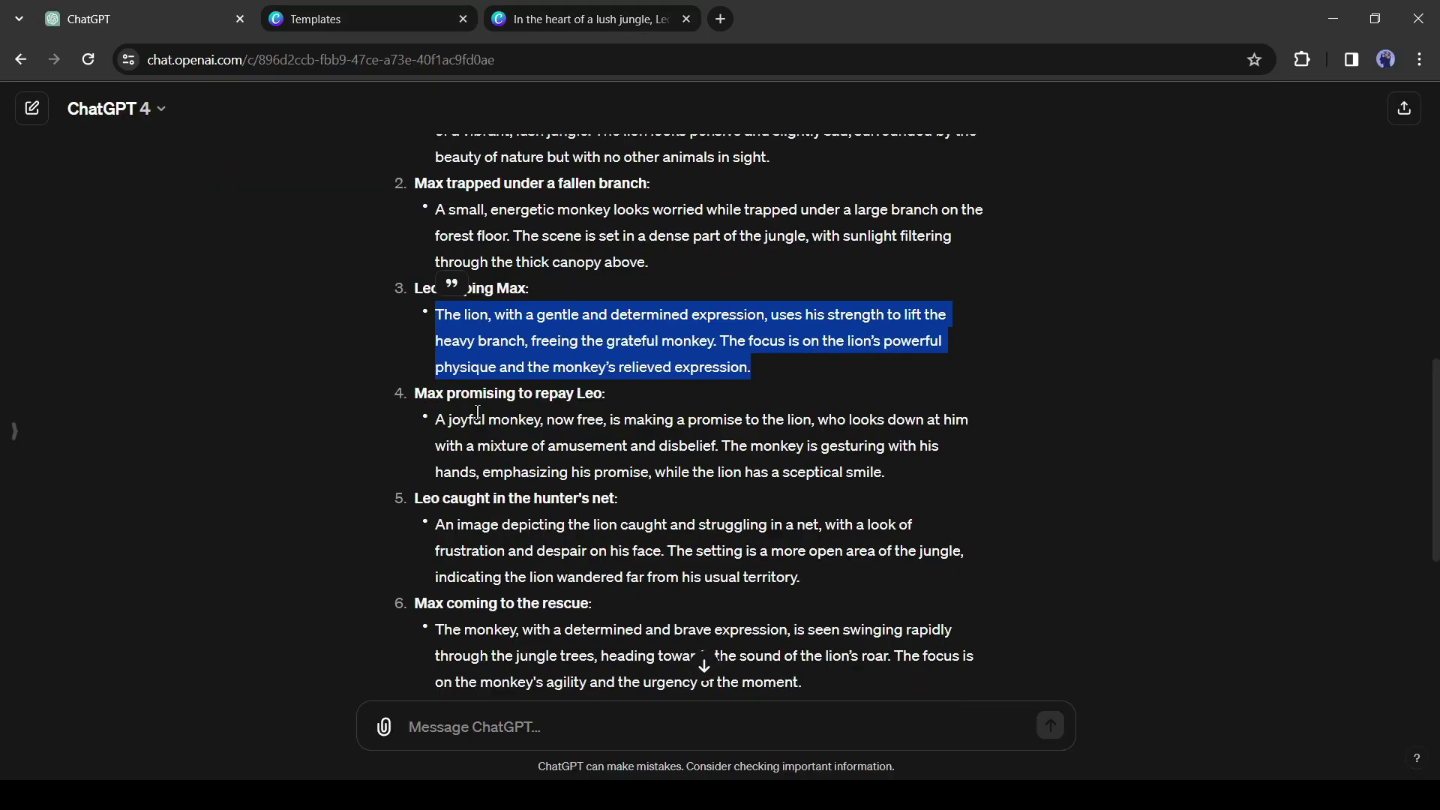
Select the joyful monkey and lion-caught-in-the-net scene prompts in ChatGPT
triple_click(478, 415)
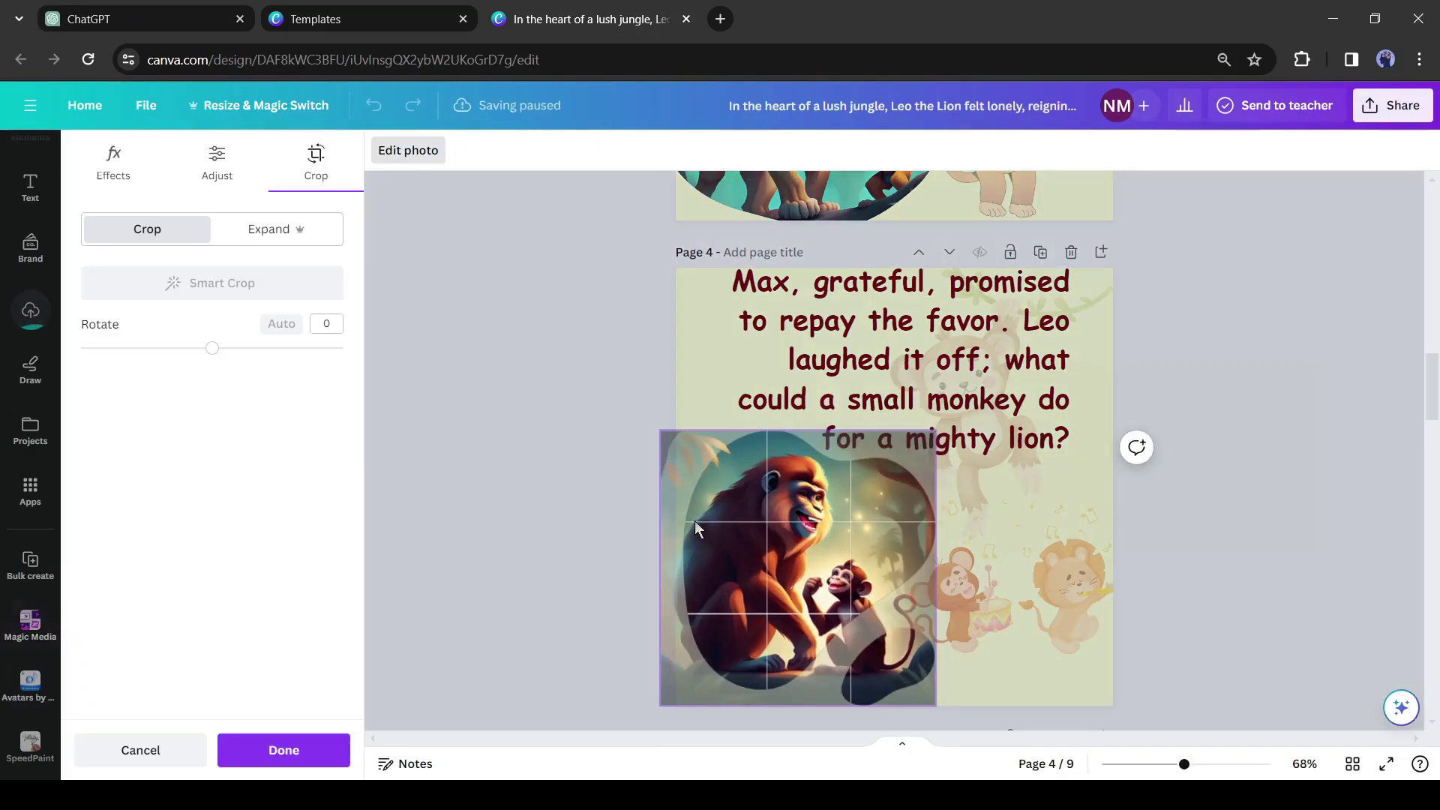
triple_click(974, 568)
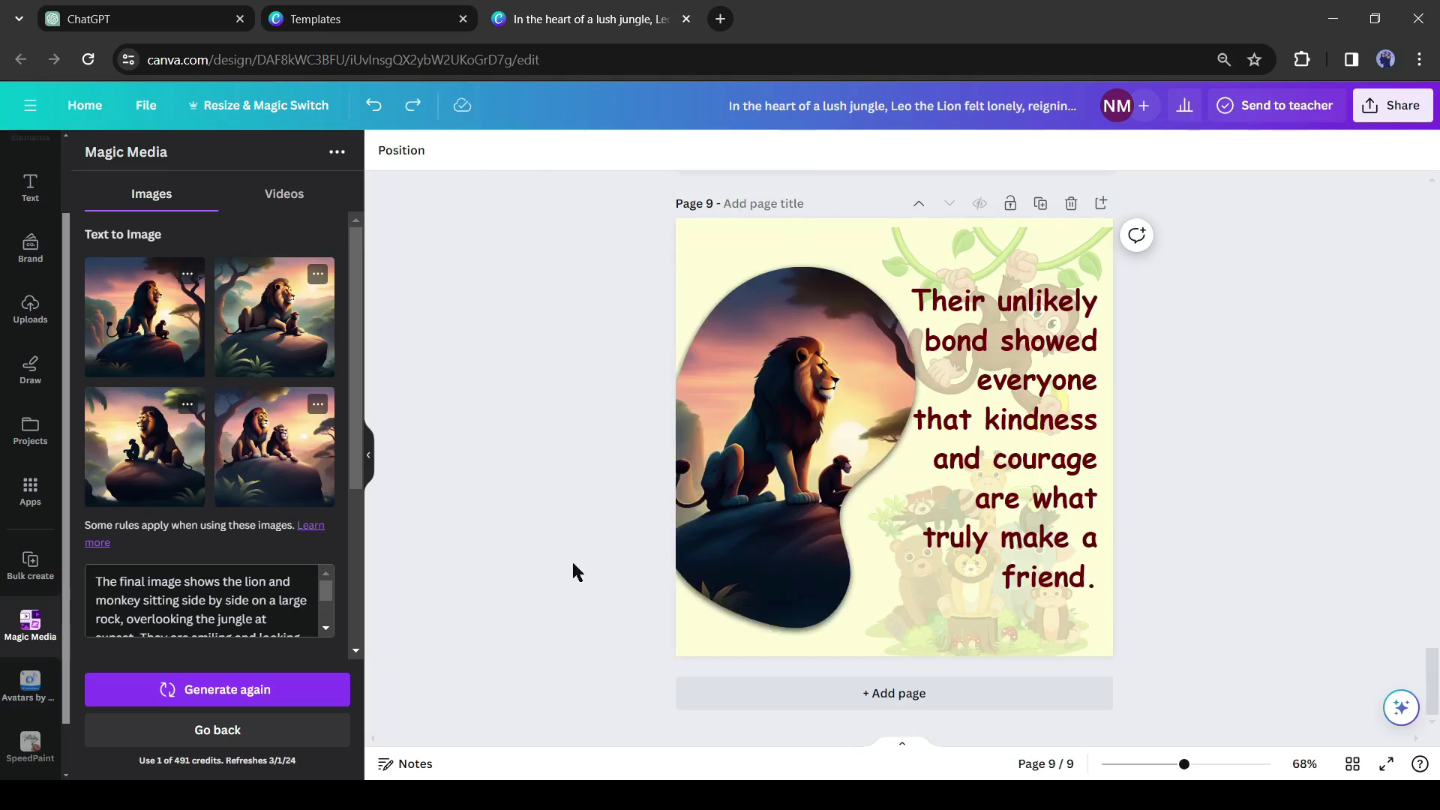
scroll(569, 560, up, 12)
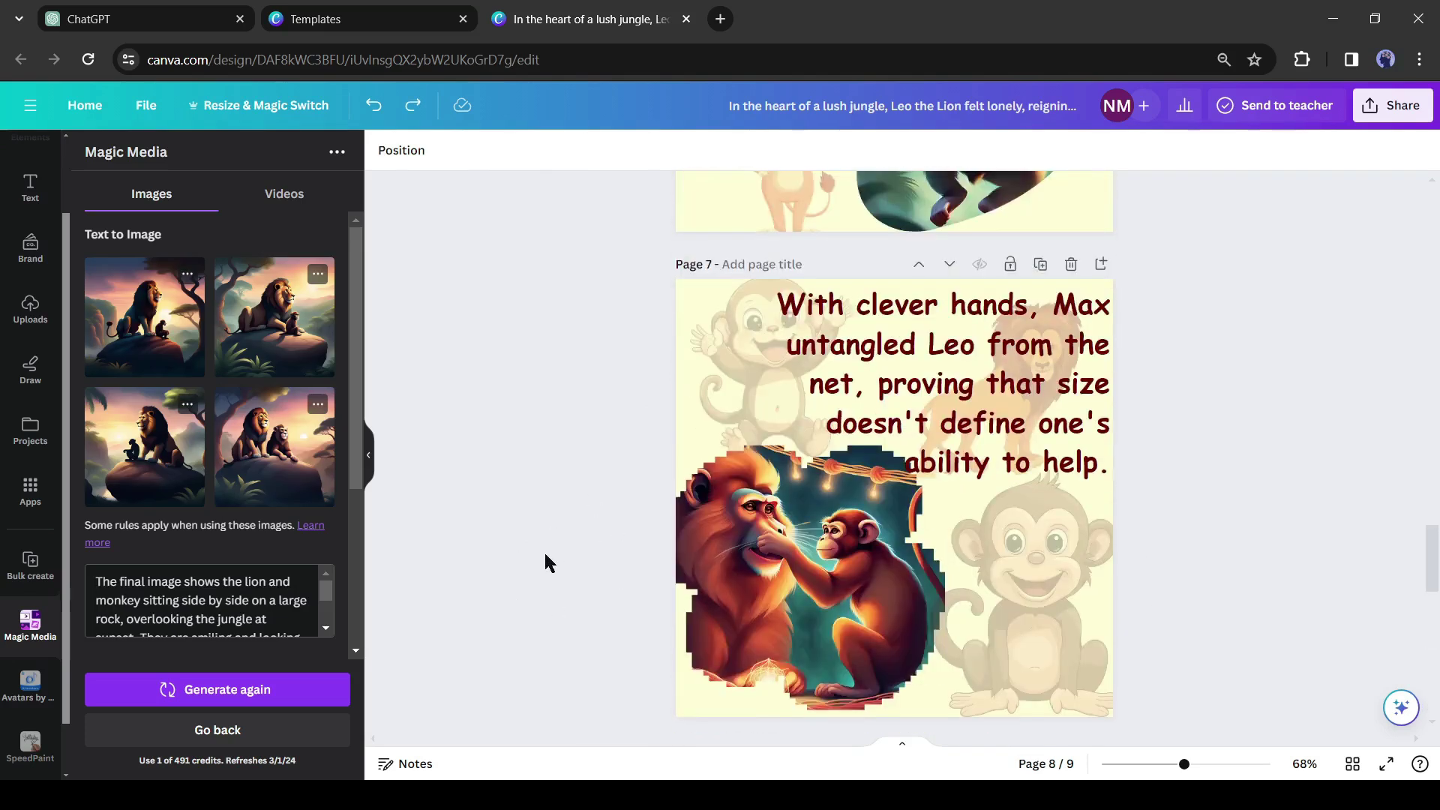
scroll(546, 556, up, 20)
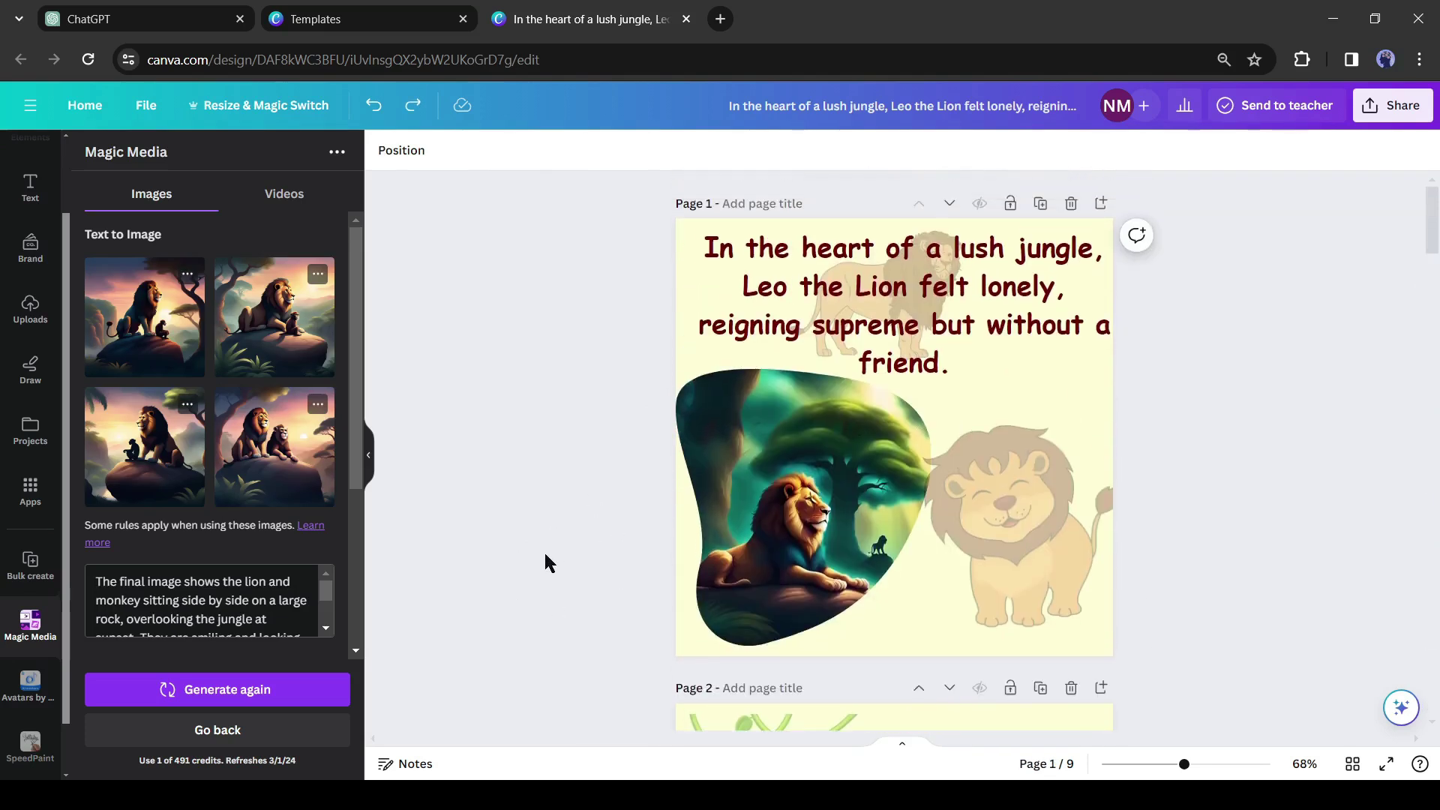
Open the Simplebooklet Flip app from Canva's Share > More publishing destinations
click(1402, 112)
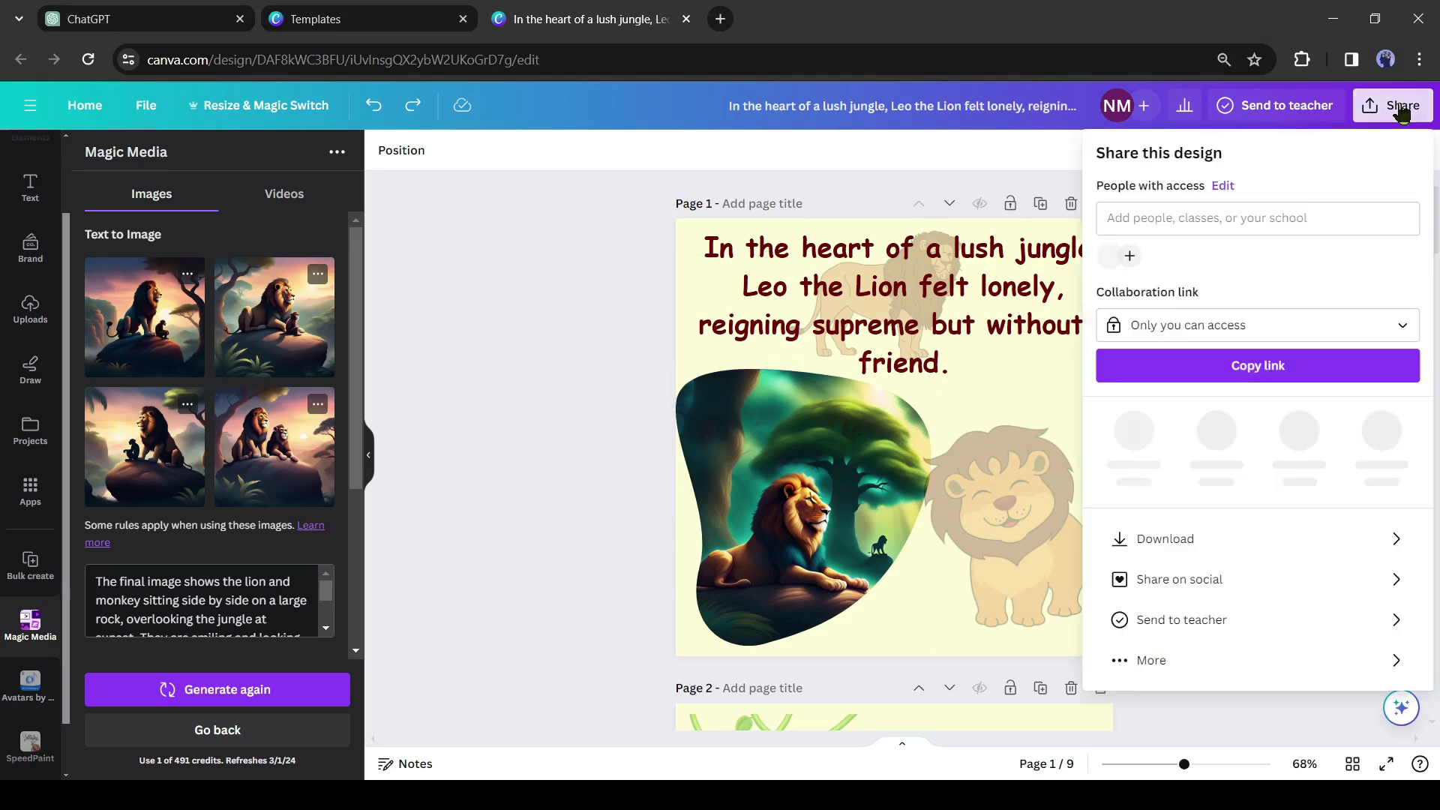
click(1183, 653)
scroll(1219, 506, down, 10)
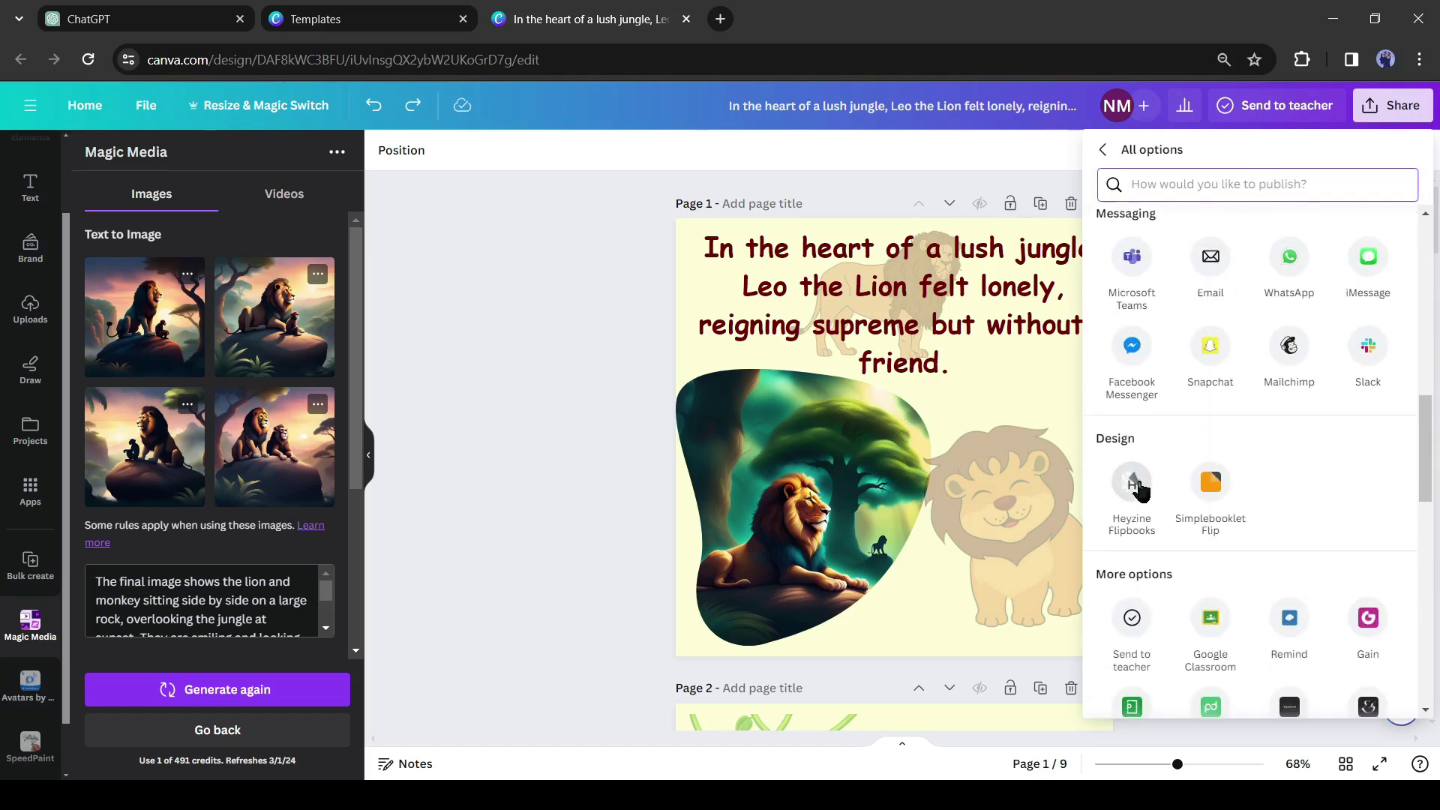
click(1212, 486)
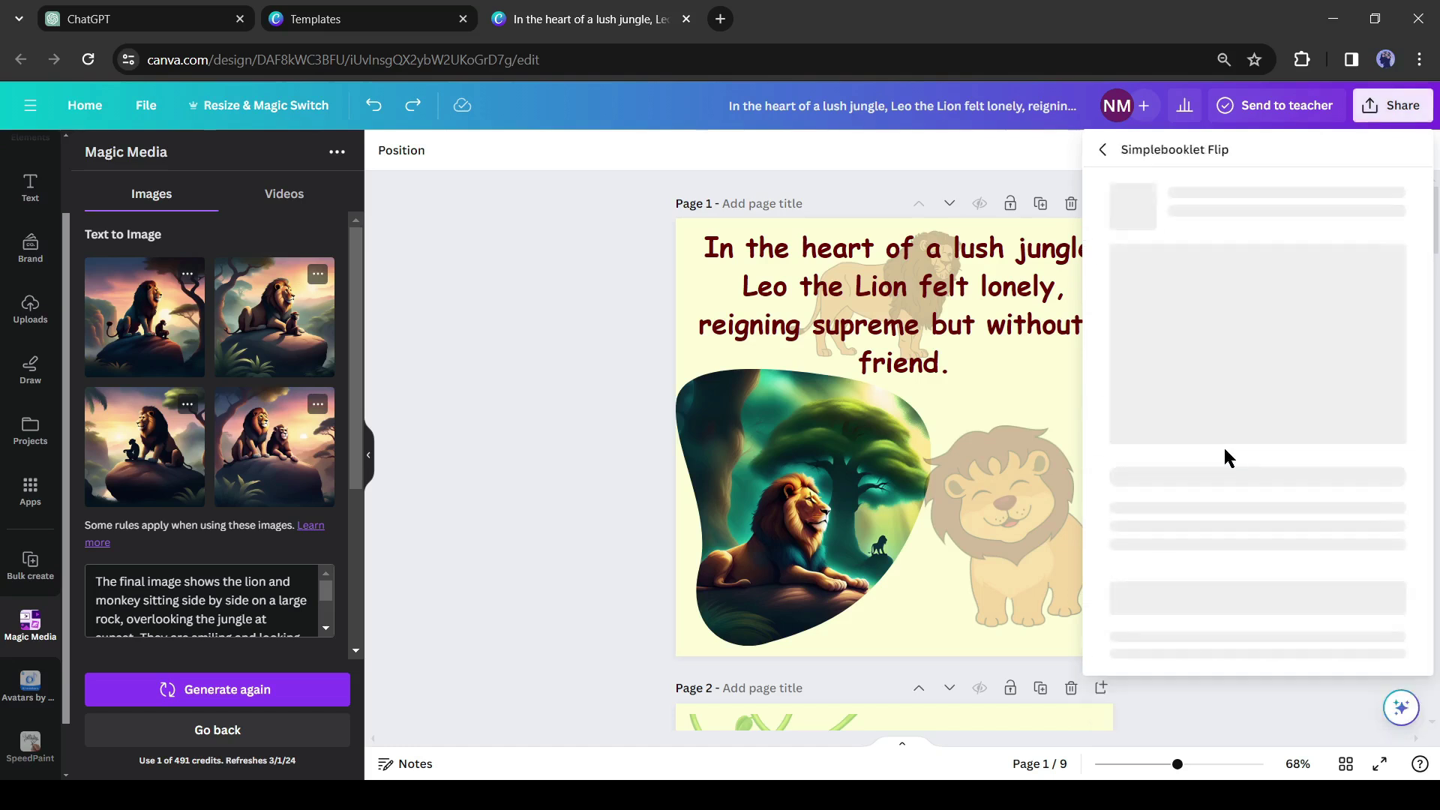
click(1279, 640)
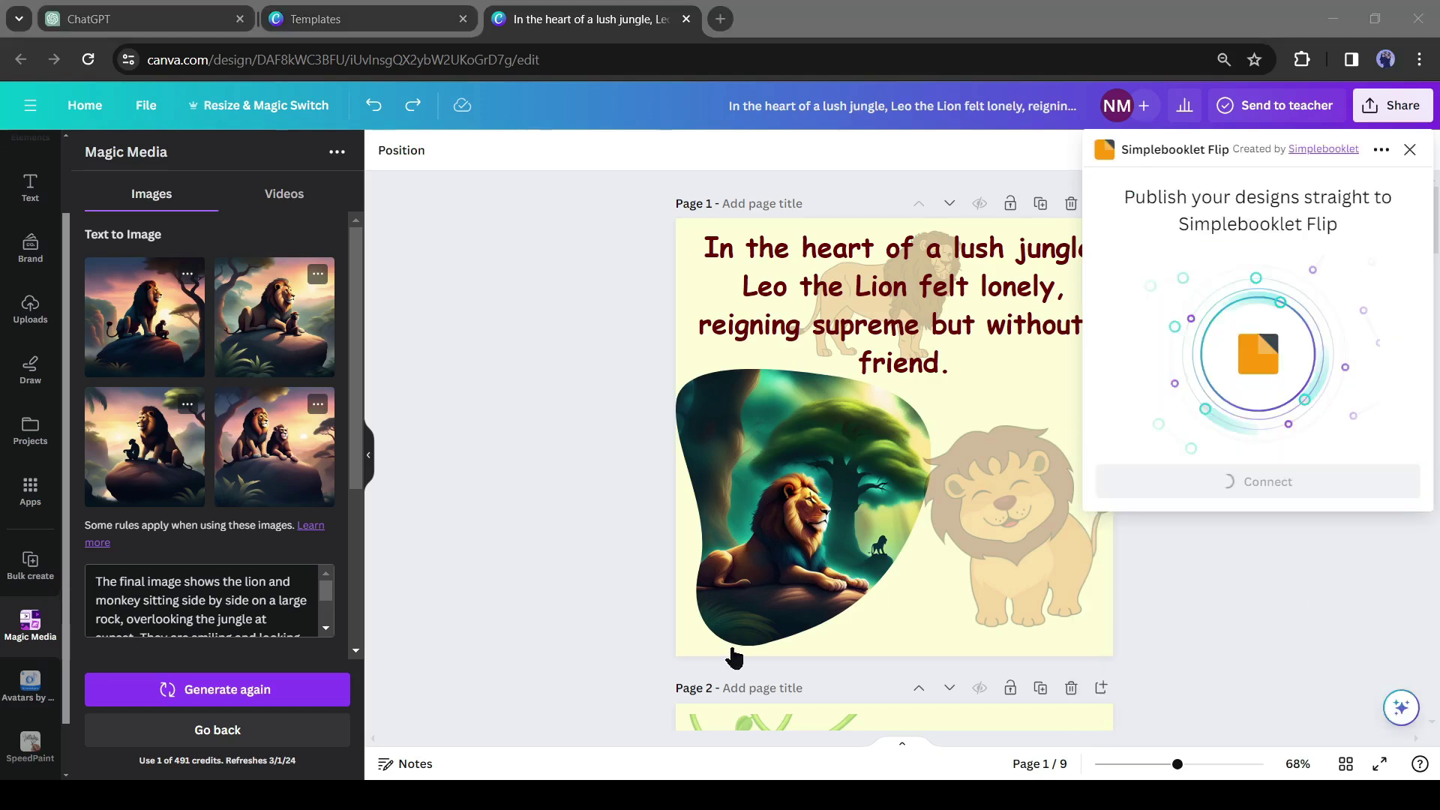
Connect to publish the storybook to Simplebooklet, then flip through the preview to the final spread
click(1285, 296)
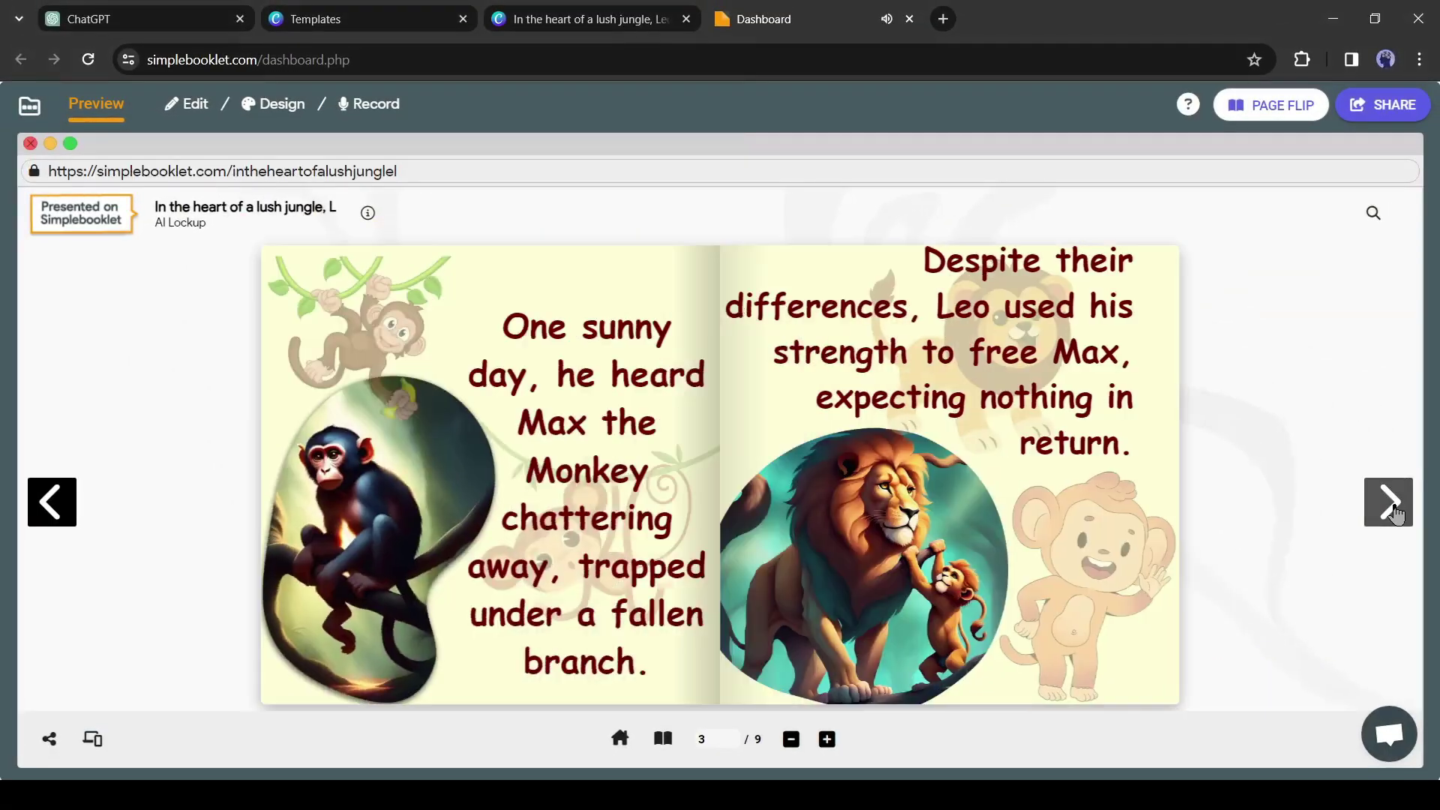
click(1394, 514)
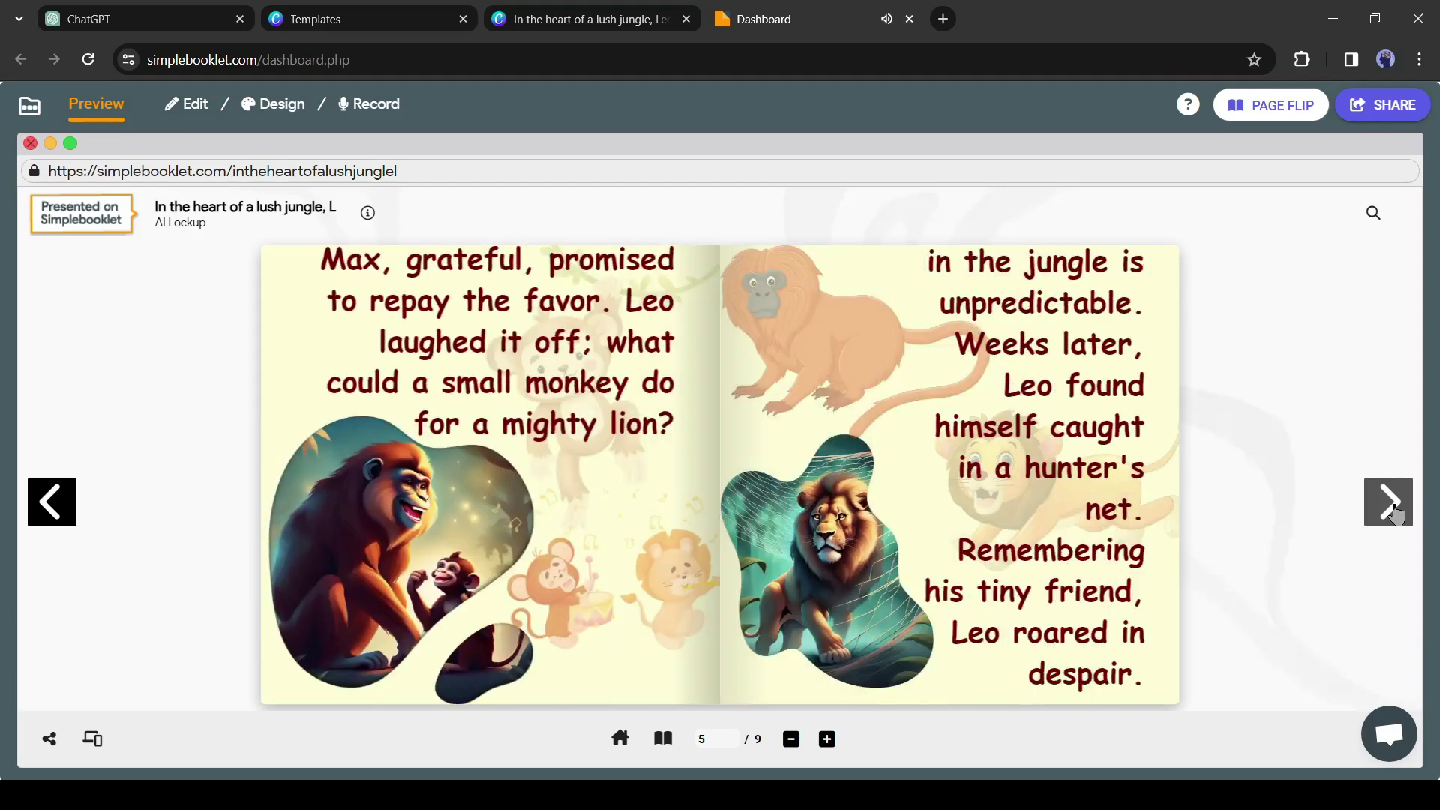
click(1394, 515)
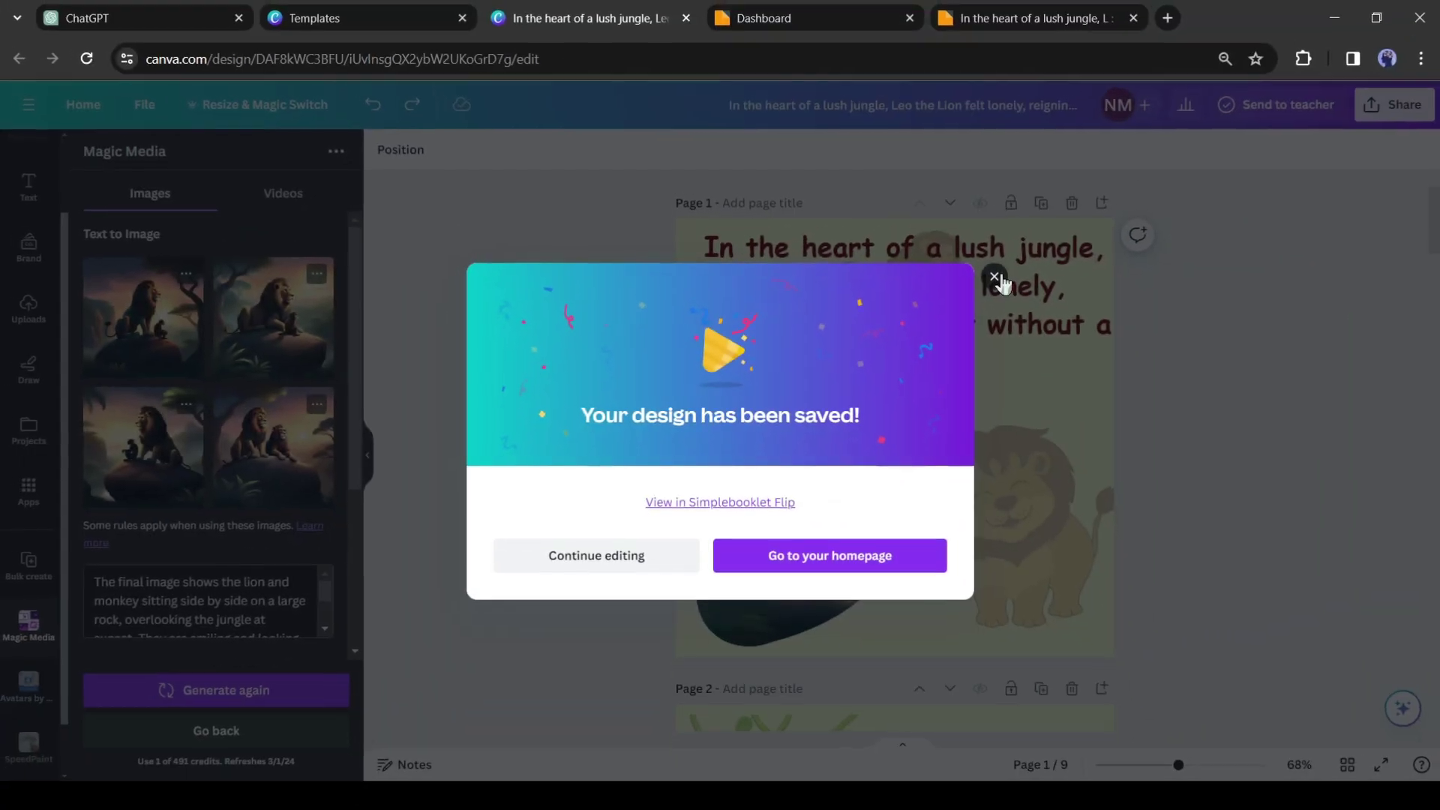
Dismiss the saved confirmation and download all 9 pages as a PDF Print file
click(995, 277)
click(1393, 112)
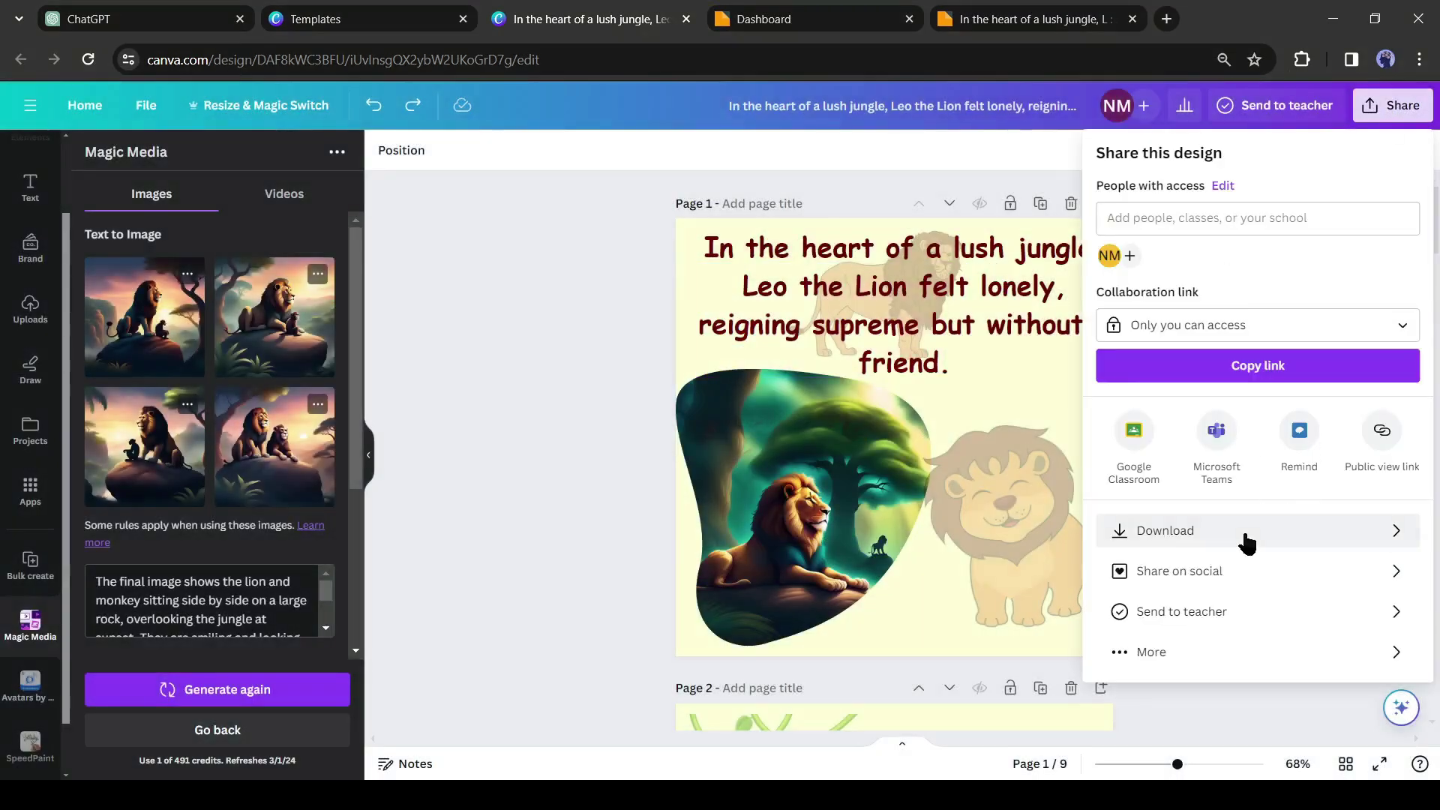
click(1285, 534)
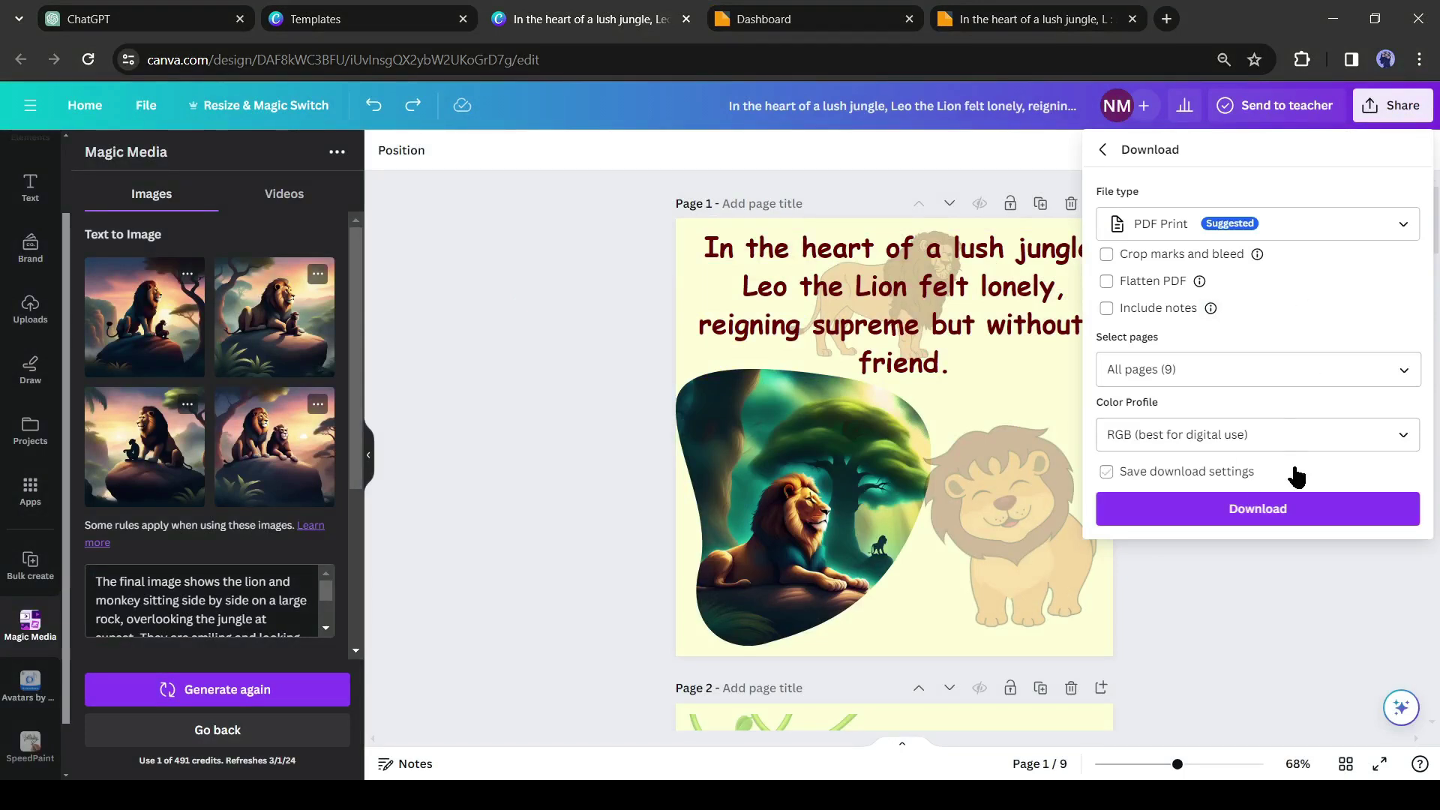
click(1282, 511)
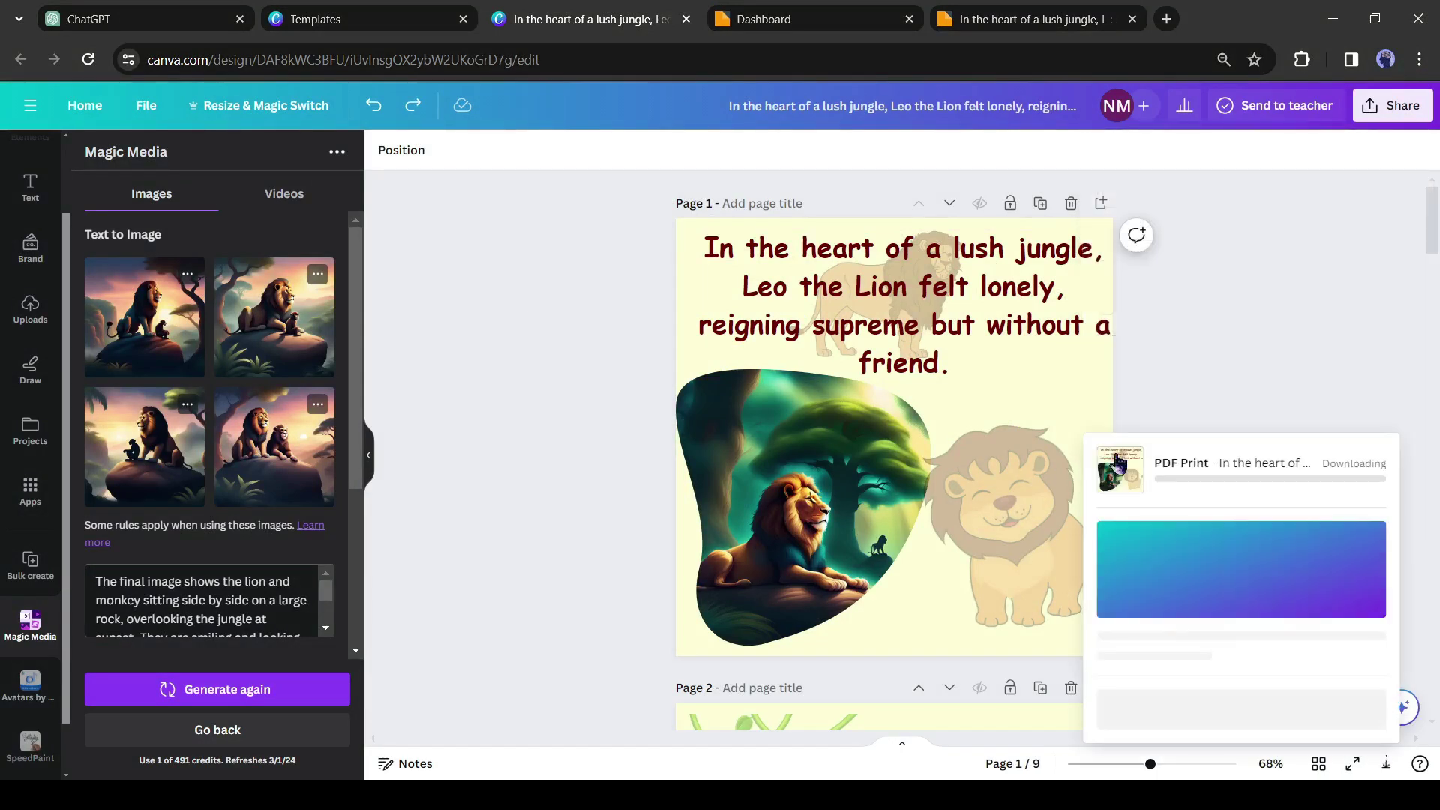